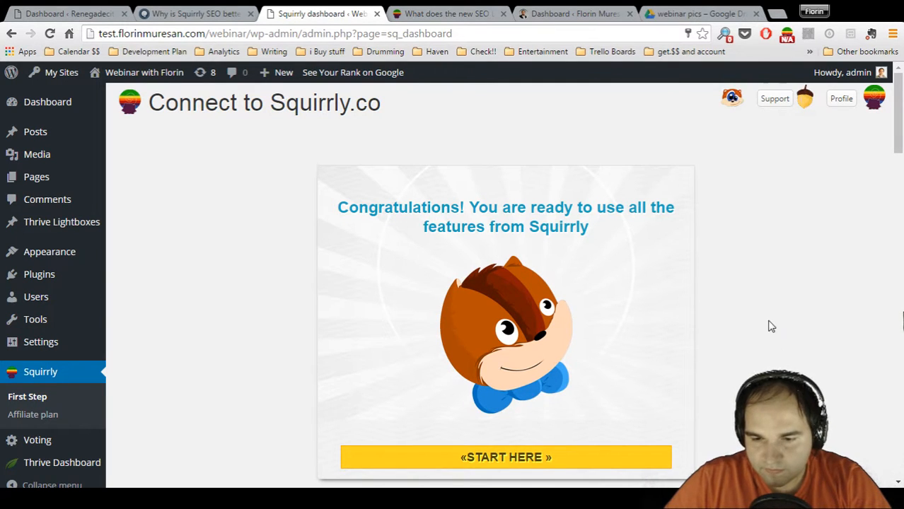
{"action": "left_click", "coordinate": [447, 13]}
{"action": "left_click", "coordinate": [341, 16]}
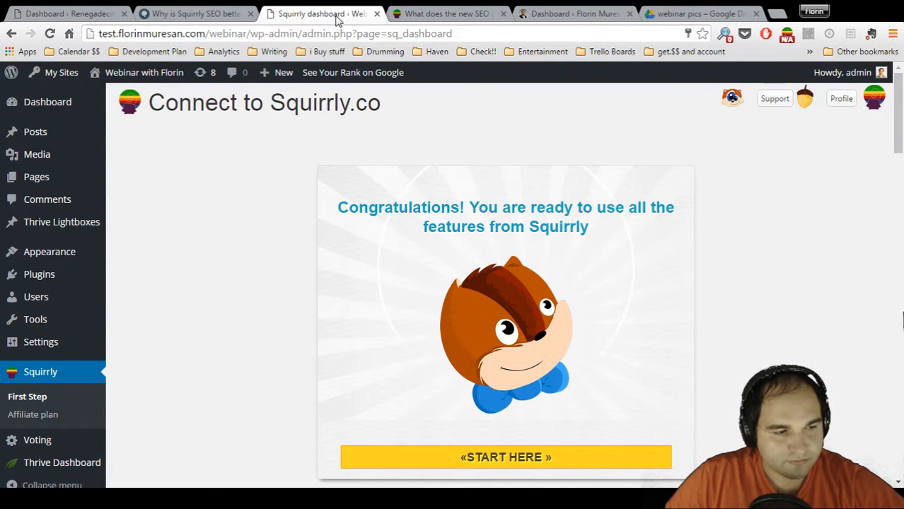
{"action": "left_click", "coordinate": [206, 16]}
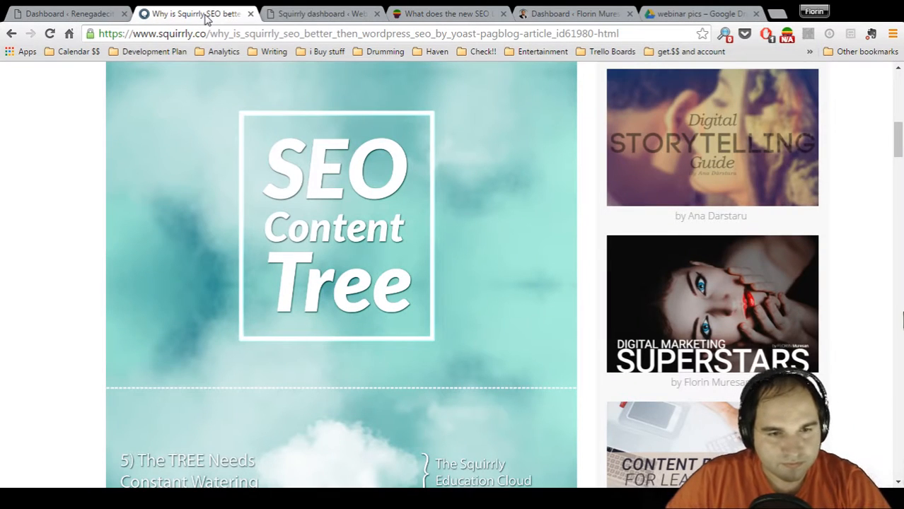
{"action": "left_click", "coordinate": [340, 15]}
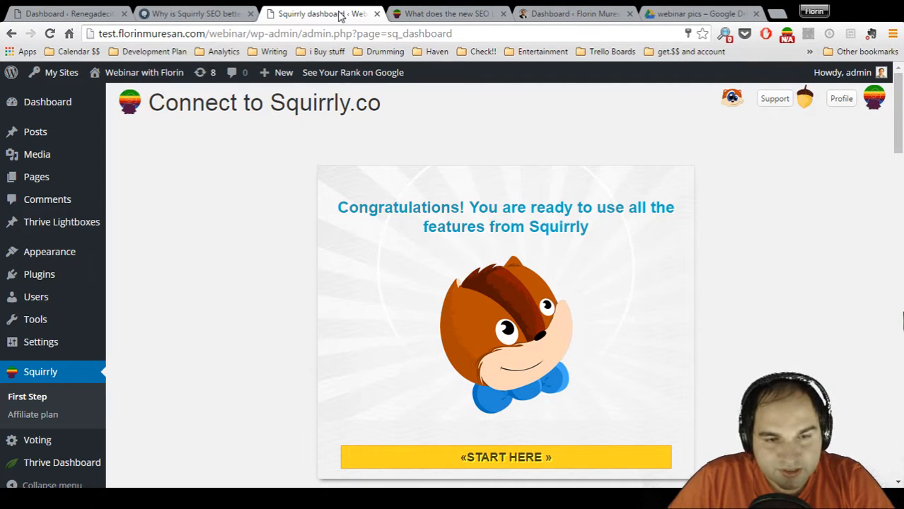
{"action": "left_click", "coordinate": [70, 17]}
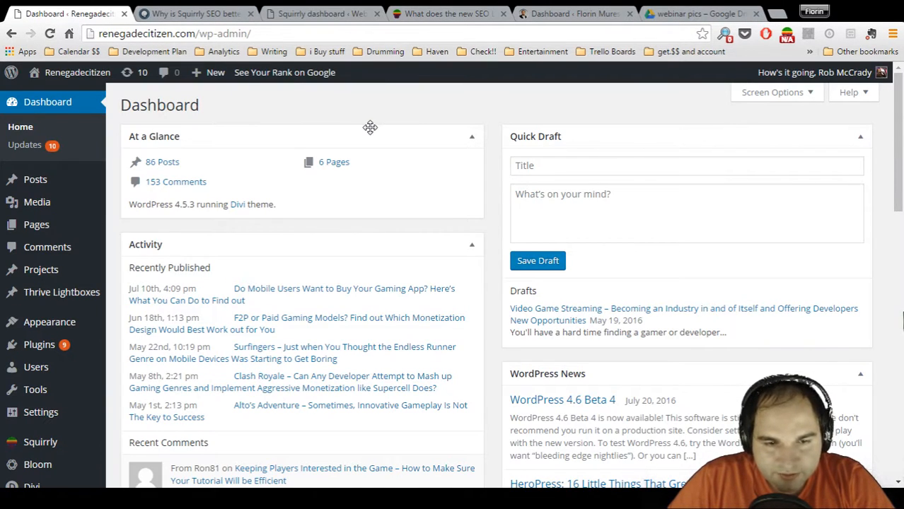
{"action": "left_click", "coordinate": [345, 15]}
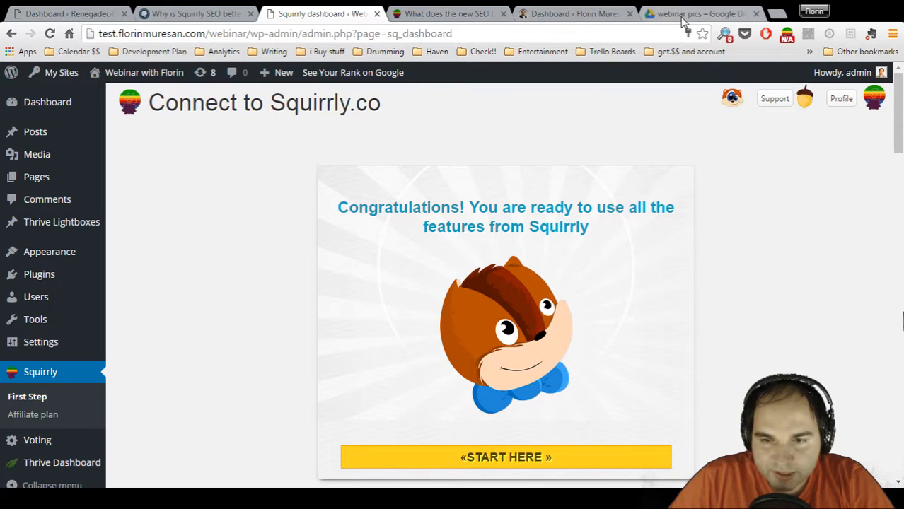
{"action": "left_click", "coordinate": [570, 17]}
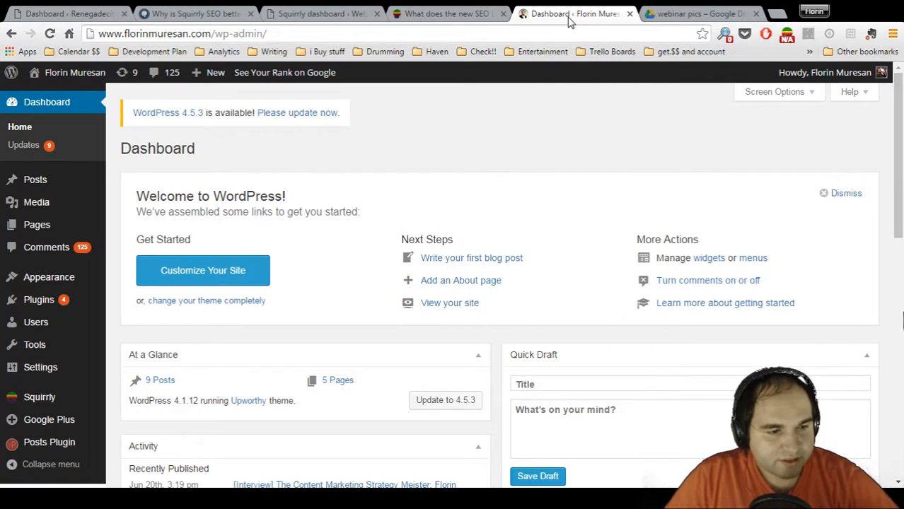
{"action": "left_click", "coordinate": [427, 17]}
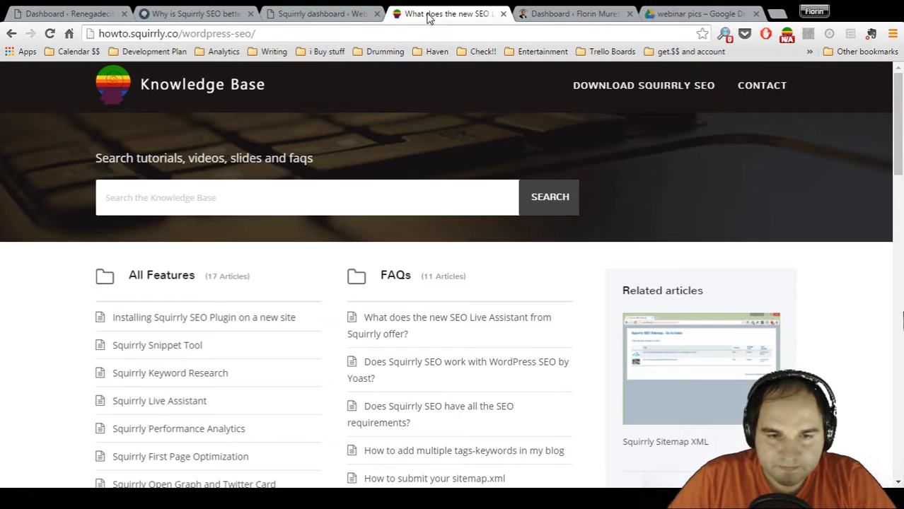
Look through the All Squirrly Features overview on the Connect to Squirrly.co page of the webinar site
{"action": "left_click", "coordinate": [331, 17]}
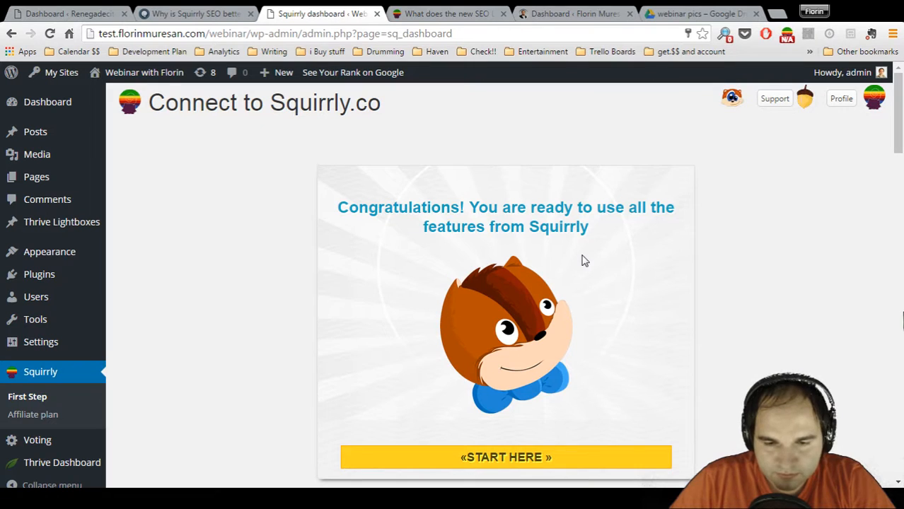
{"action": "scroll", "coordinate": [584, 261], "scroll_direction": "down", "scroll_amount": 1}
{"action": "scroll", "coordinate": [582, 258], "scroll_direction": "down", "scroll_amount": 3}
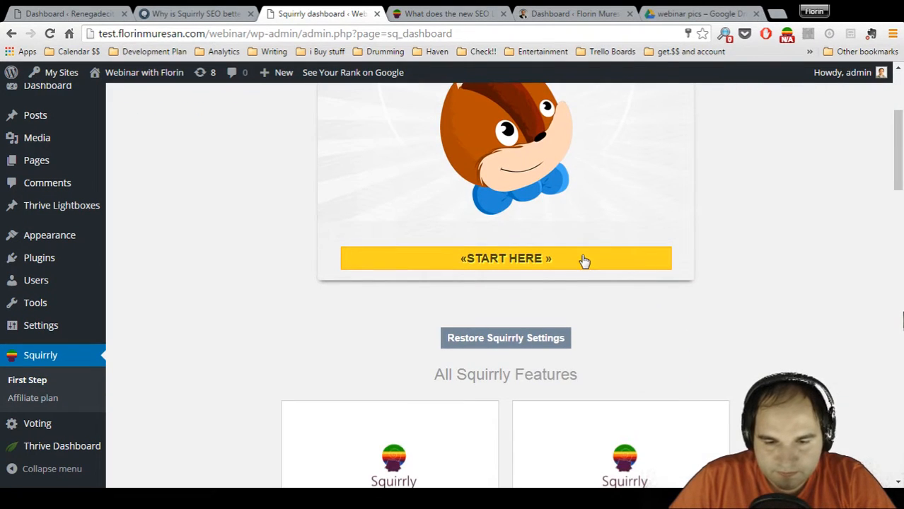
{"action": "scroll", "coordinate": [569, 309], "scroll_direction": "down", "scroll_amount": 2}
{"action": "scroll", "coordinate": [567, 310], "scroll_direction": "down", "scroll_amount": 4}
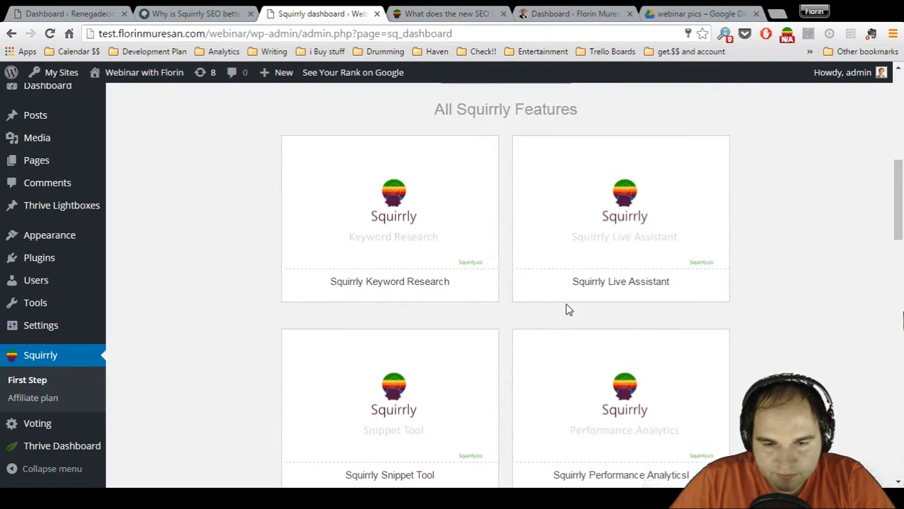
{"action": "scroll", "coordinate": [567, 309], "scroll_direction": "up", "scroll_amount": 10}
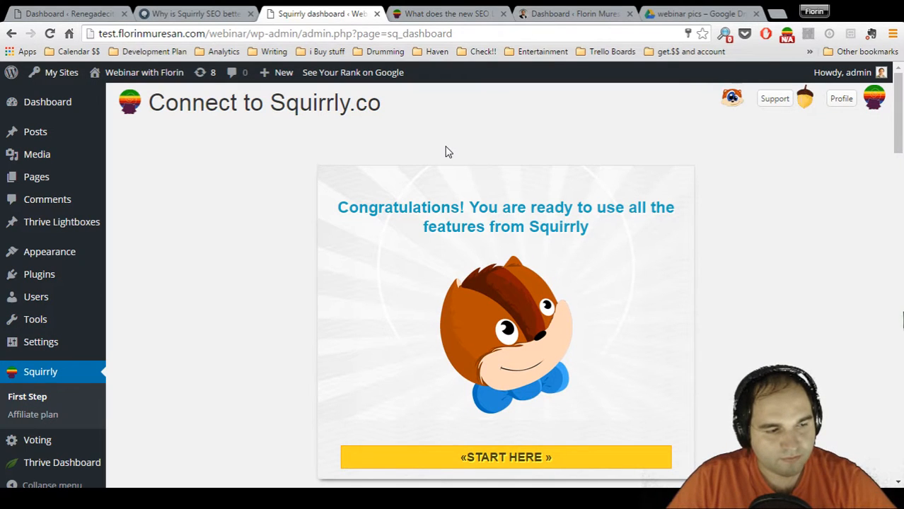
Examine the SEO Content Tree infographic in the Squirrly versus Yoast article, going from the WordPress Site Structure level up to Constant Watering
{"action": "left_click", "coordinate": [433, 14]}
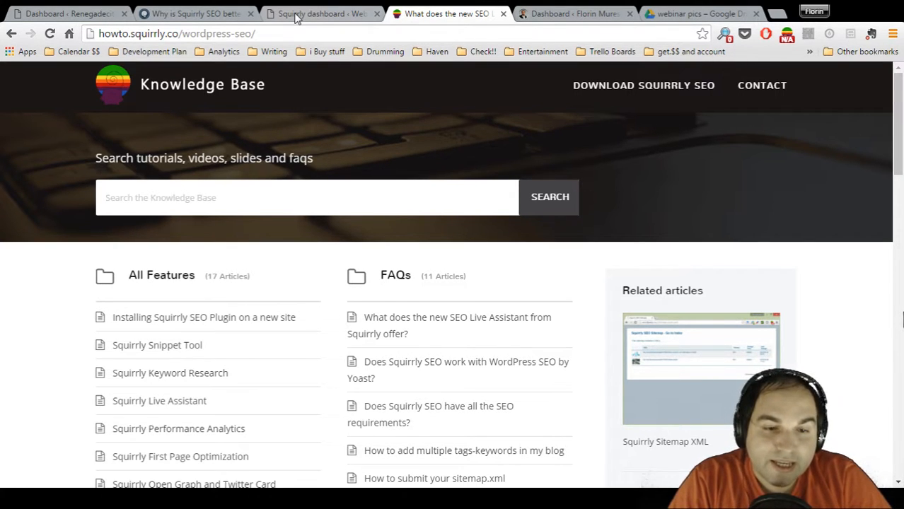
{"action": "left_click", "coordinate": [216, 14]}
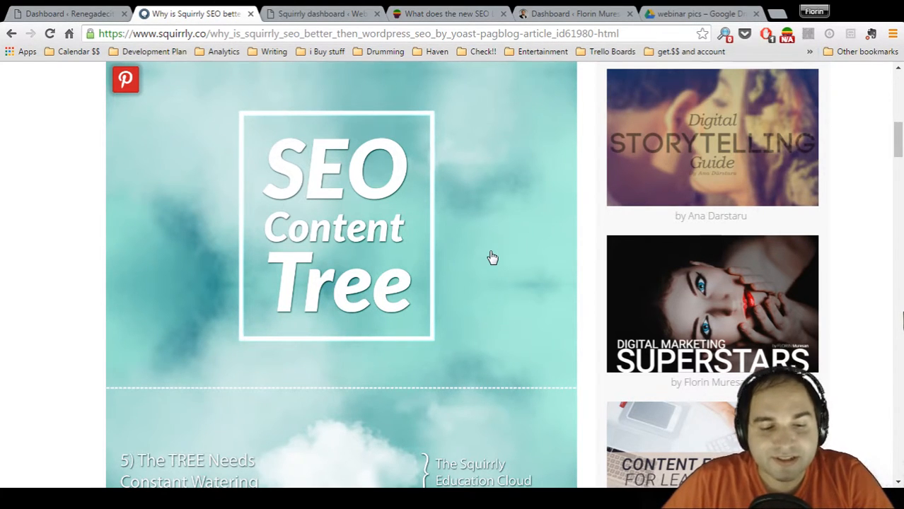
{"action": "scroll", "coordinate": [493, 257], "scroll_direction": "down", "scroll_amount": 8}
{"action": "scroll", "coordinate": [493, 258], "scroll_direction": "down", "scroll_amount": 3}
{"action": "scroll", "coordinate": [492, 258], "scroll_direction": "up", "scroll_amount": 5}
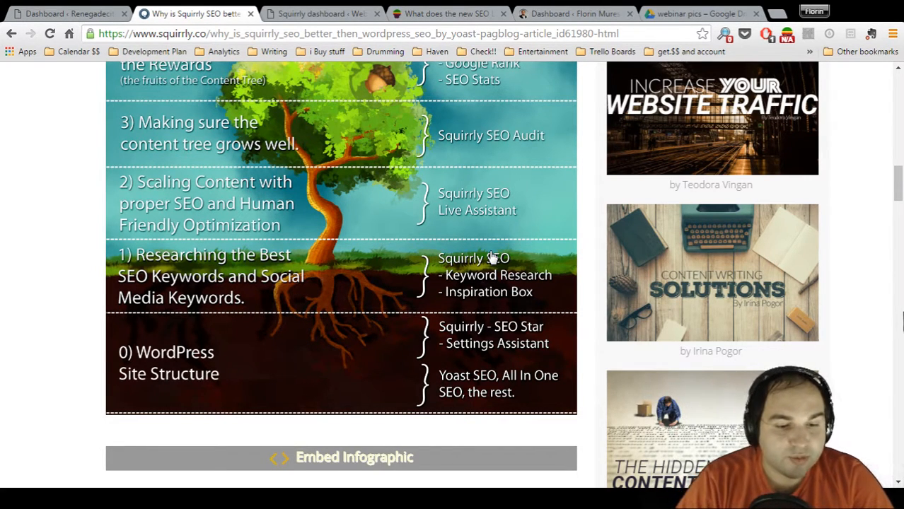
{"action": "scroll", "coordinate": [493, 258], "scroll_direction": "up", "scroll_amount": 1}
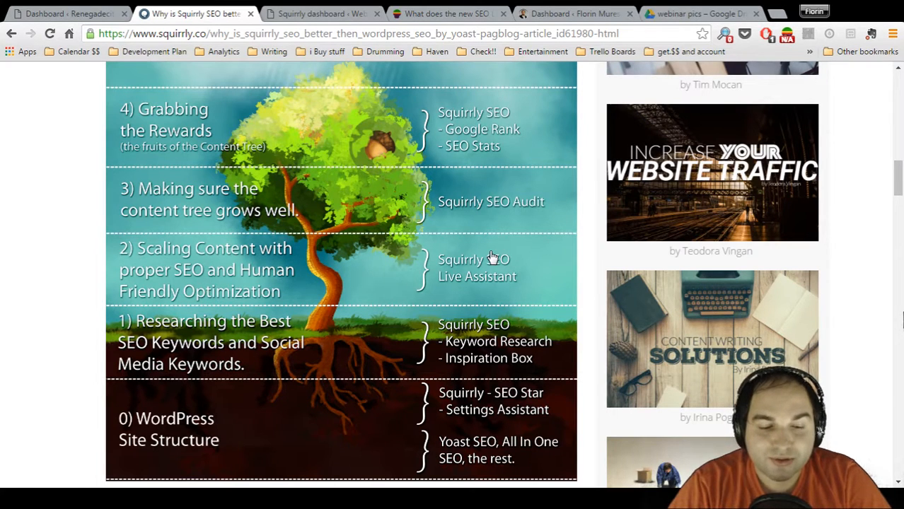
{"action": "scroll", "coordinate": [493, 256], "scroll_direction": "up", "scroll_amount": 1}
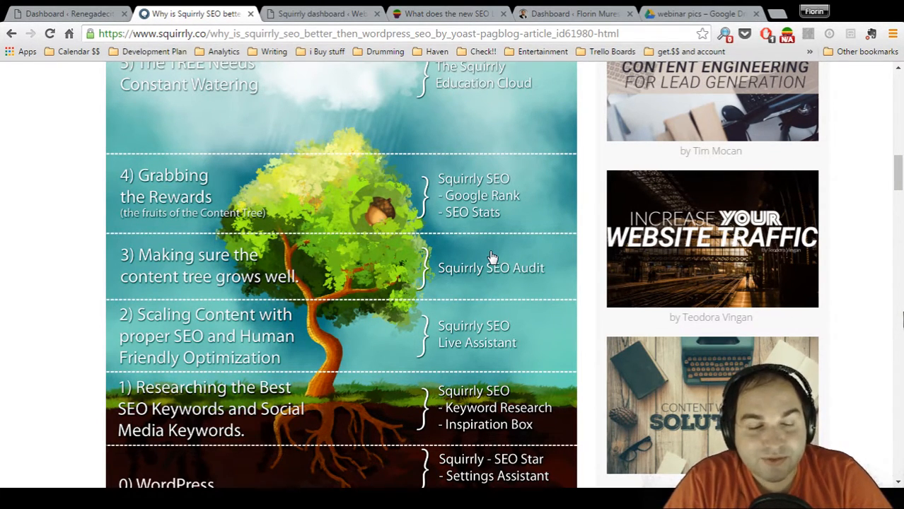
{"action": "scroll", "coordinate": [493, 257], "scroll_direction": "up", "scroll_amount": 2}
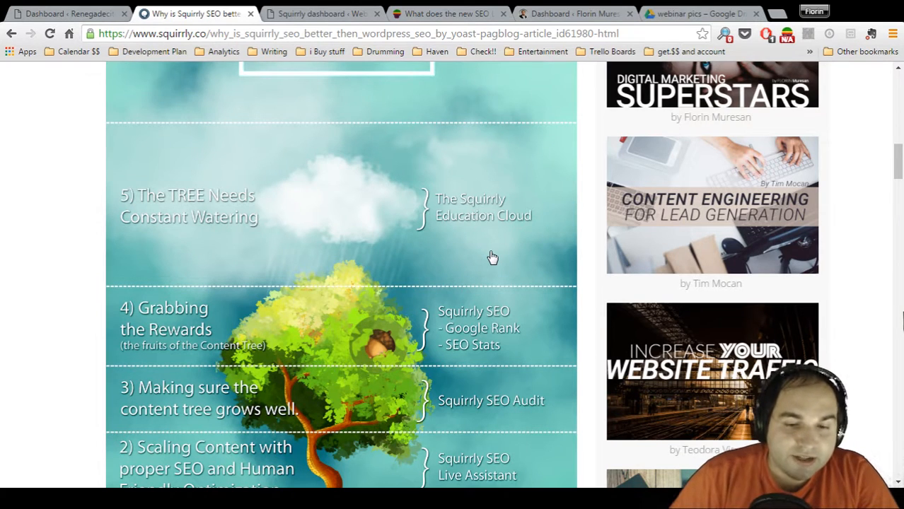
Return to the Connect to Squirrly.co page and start using Squirrly so its dashboard opens
{"action": "left_click", "coordinate": [327, 17]}
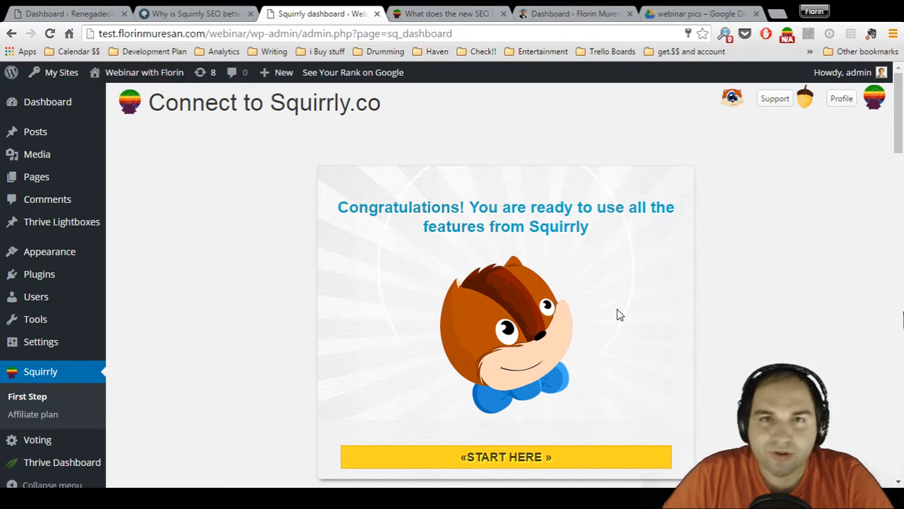
{"action": "left_click", "coordinate": [506, 459]}
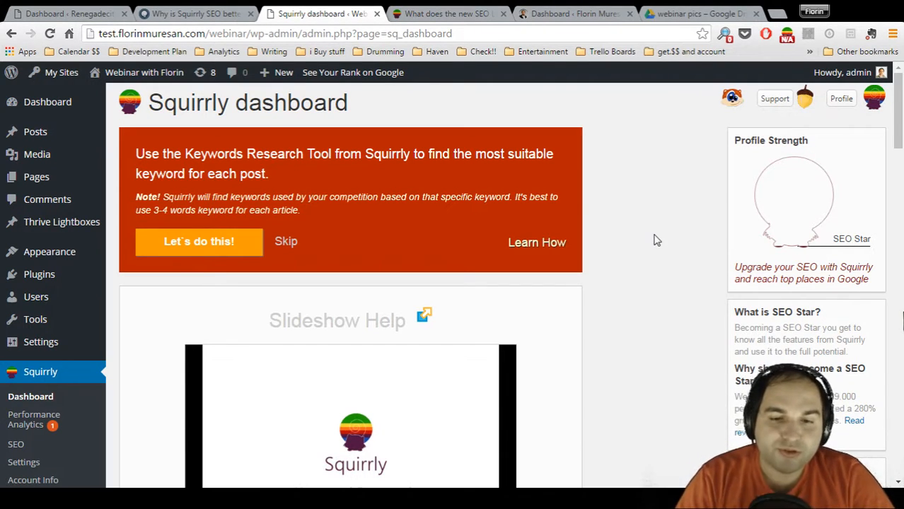
Review the WordPress Site Structure level with SEO Star and Settings Assistant in the SEO Content Tree infographic
{"action": "left_click", "coordinate": [163, 13]}
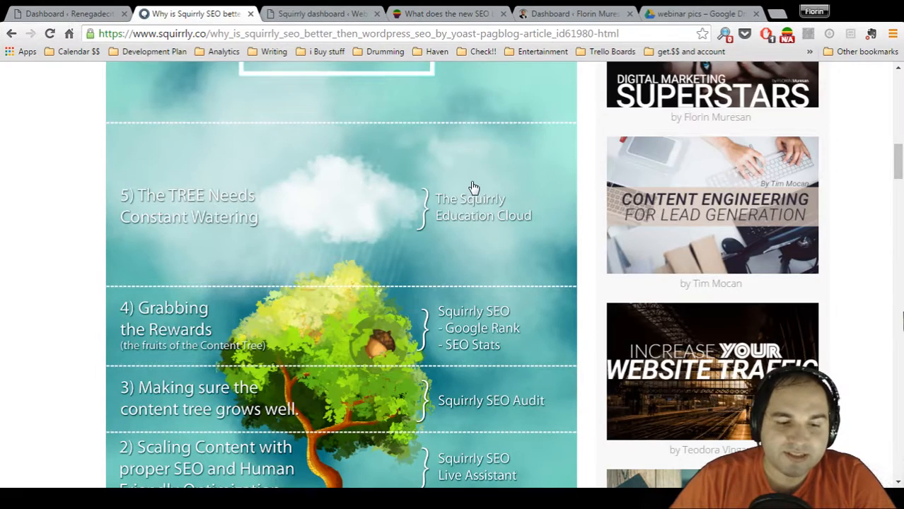
{"action": "scroll", "coordinate": [474, 187], "scroll_direction": "down", "scroll_amount": 1}
{"action": "scroll", "coordinate": [474, 188], "scroll_direction": "down", "scroll_amount": 3}
{"action": "scroll", "coordinate": [474, 187], "scroll_direction": "up", "scroll_amount": 1}
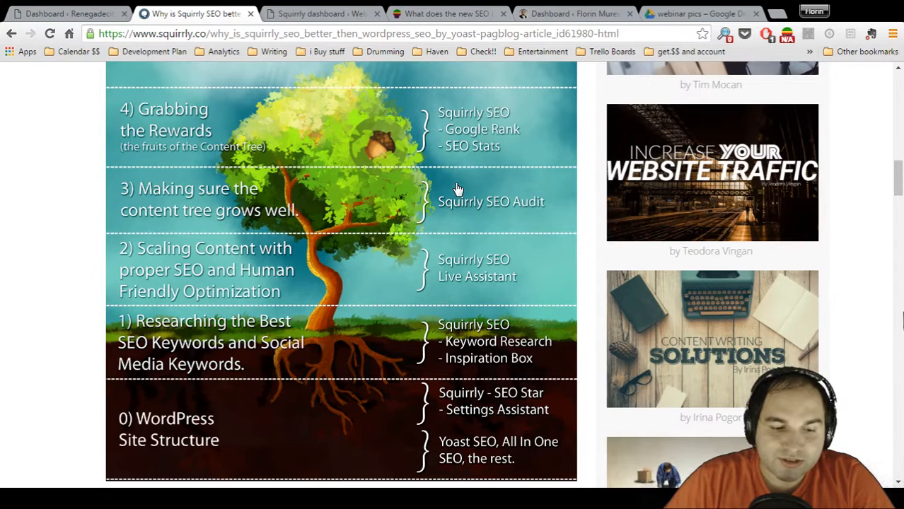
{"action": "scroll", "coordinate": [457, 189], "scroll_direction": "up", "scroll_amount": 3}
Return to the Squirrly dashboard and point out the Profile Strength heading and its SEO Star label
{"action": "left_click", "coordinate": [332, 15]}
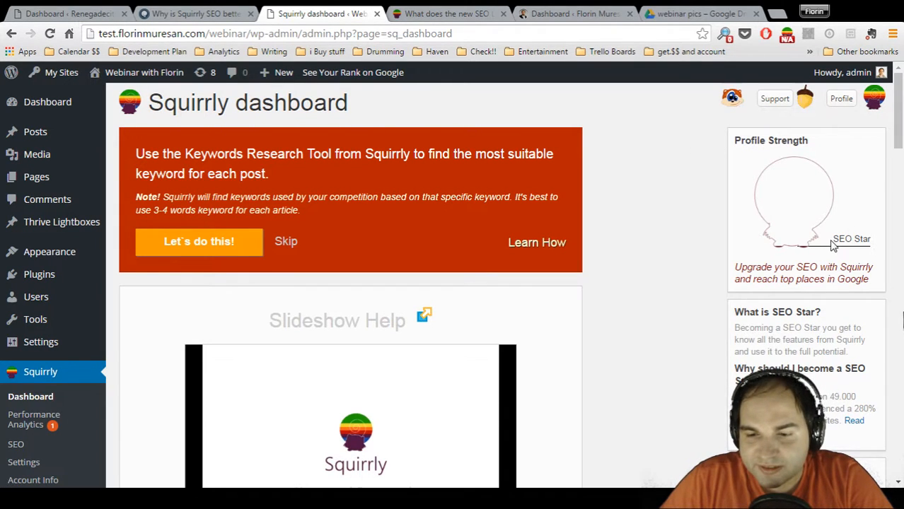
{"action": "left_click_drag", "start_coordinate": [734, 140], "coordinate": [813, 141]}
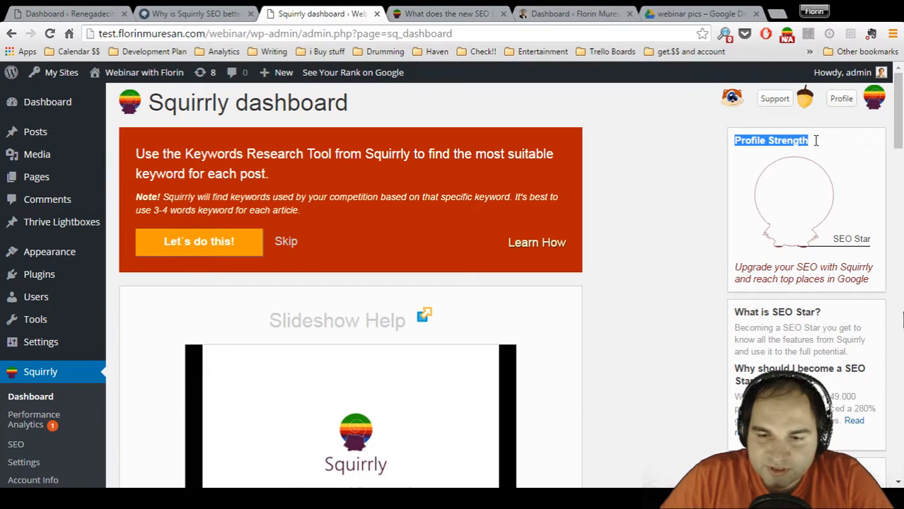
{"action": "left_click", "coordinate": [840, 238]}
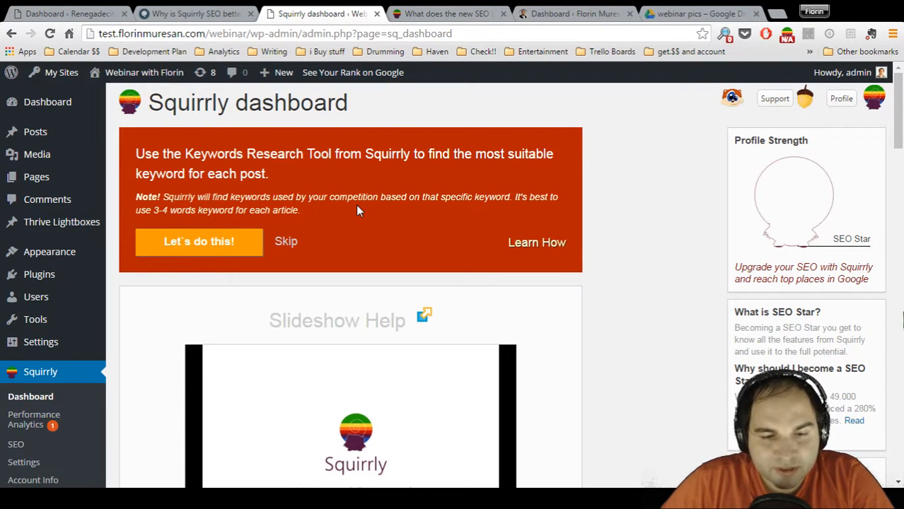
Open the Learn How help for Keyword Research and page through its slideshow tutorial to slide 8
{"action": "scroll", "coordinate": [356, 205], "scroll_direction": "down", "scroll_amount": 1}
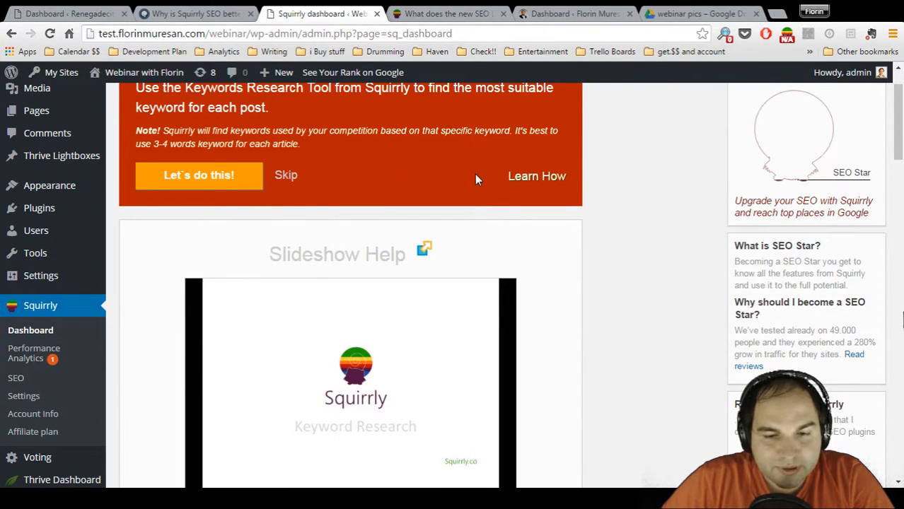
{"action": "left_click", "coordinate": [524, 178]}
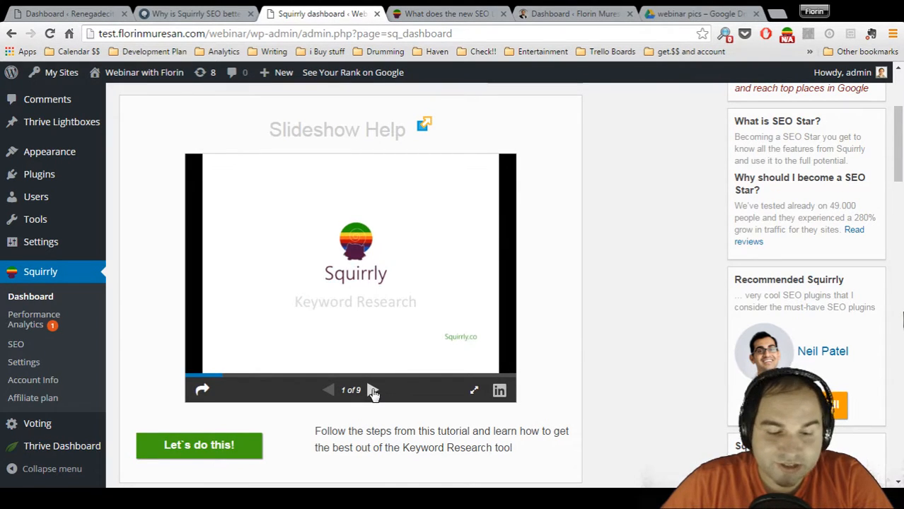
{"action": "left_click", "coordinate": [372, 390]}
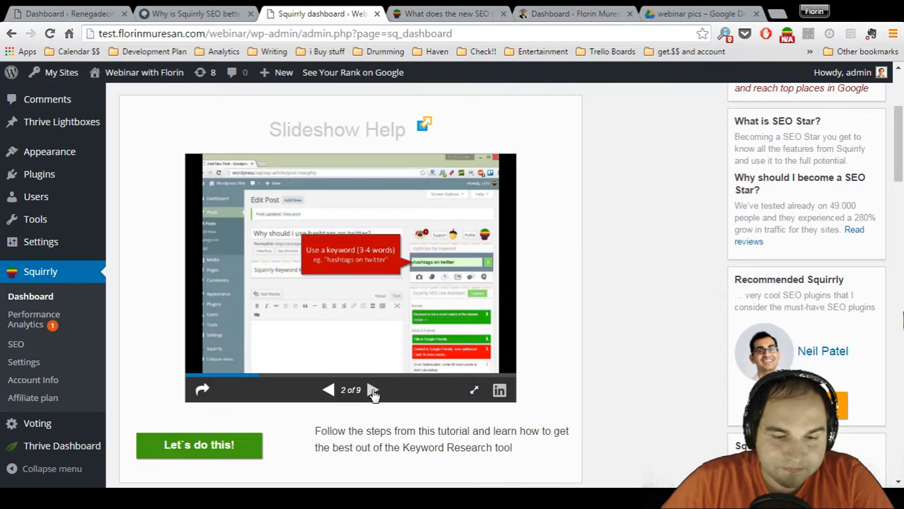
{"action": "left_click", "coordinate": [372, 390]}
{"action": "left_click", "coordinate": [372, 391]}
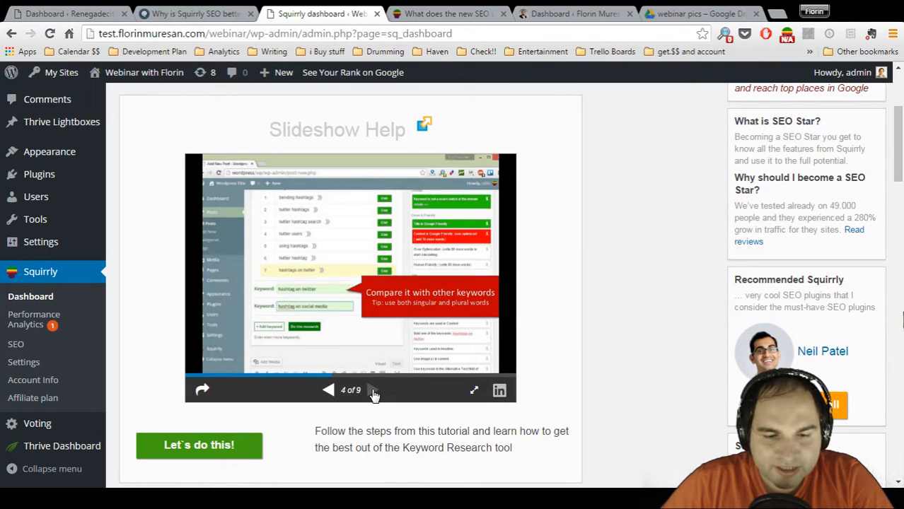
{"action": "left_click", "coordinate": [372, 390]}
{"action": "left_click", "coordinate": [372, 390]}
{"action": "left_click", "coordinate": [373, 391]}
{"action": "left_click", "coordinate": [373, 391]}
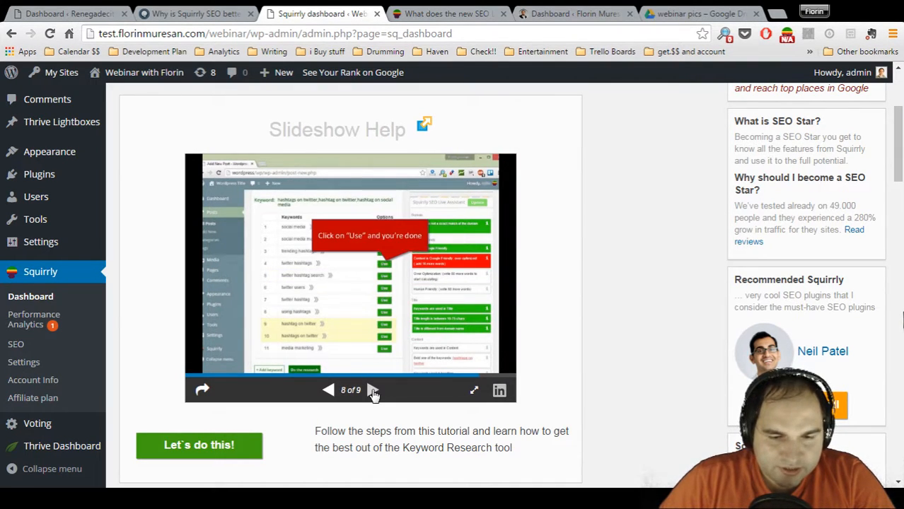
Start the Keyword Research task in a new post, checking the matching level of the SEO Content Tree infographic
{"action": "left_click", "coordinate": [229, 450]}
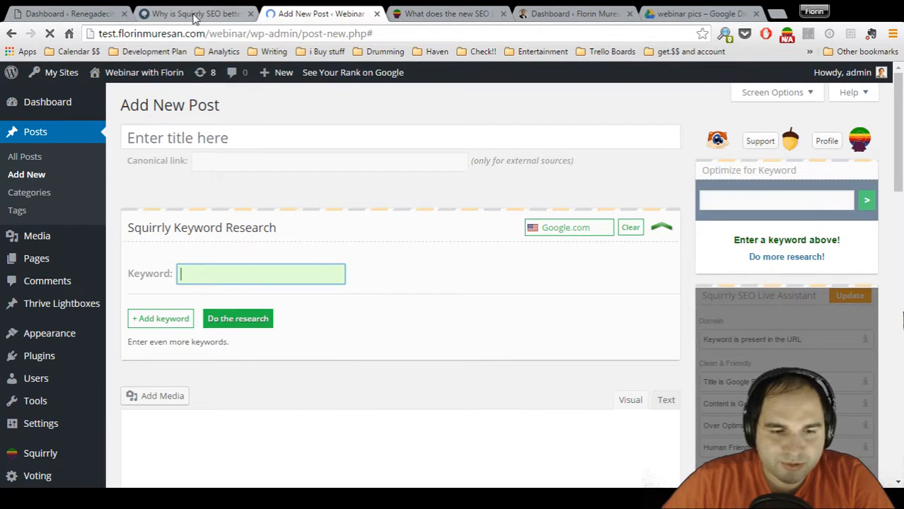
{"action": "left_click", "coordinate": [195, 14]}
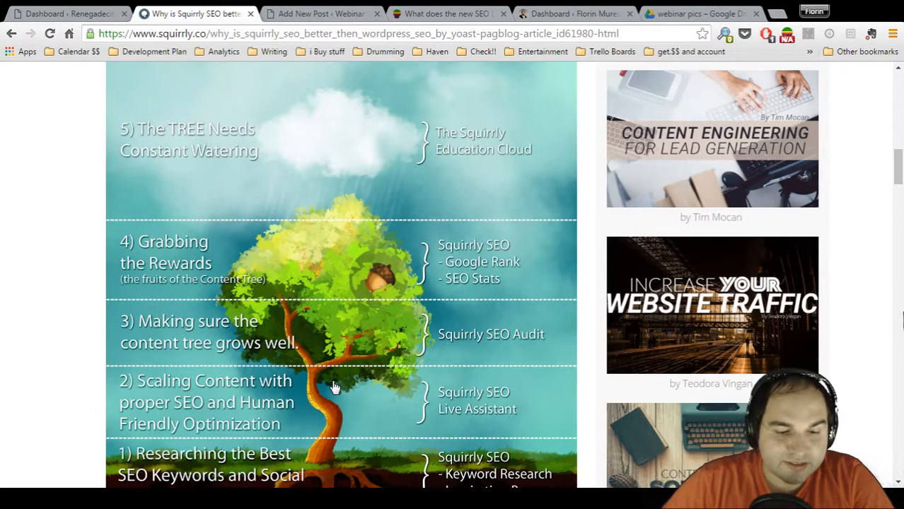
{"action": "scroll", "coordinate": [333, 388], "scroll_direction": "down", "scroll_amount": 4}
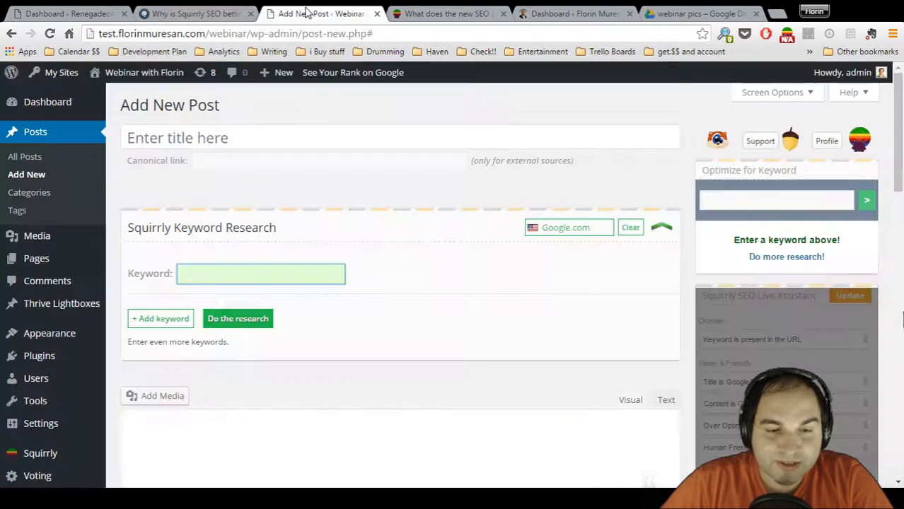
{"action": "left_click", "coordinate": [297, 14]}
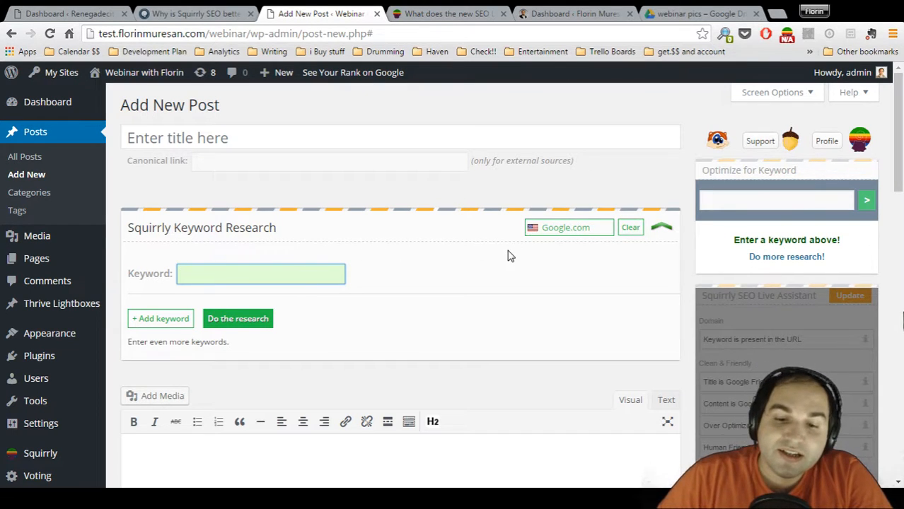
Review the country-specific Google versions offered for the Squirrly keyword research, keeping Google.com
{"action": "left_click", "coordinate": [580, 230]}
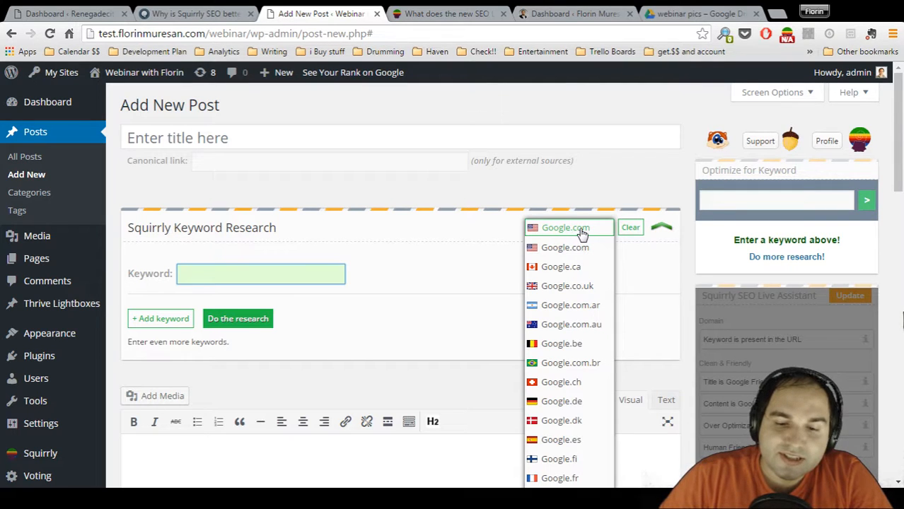
{"action": "scroll", "coordinate": [581, 234], "scroll_direction": "down", "scroll_amount": 1}
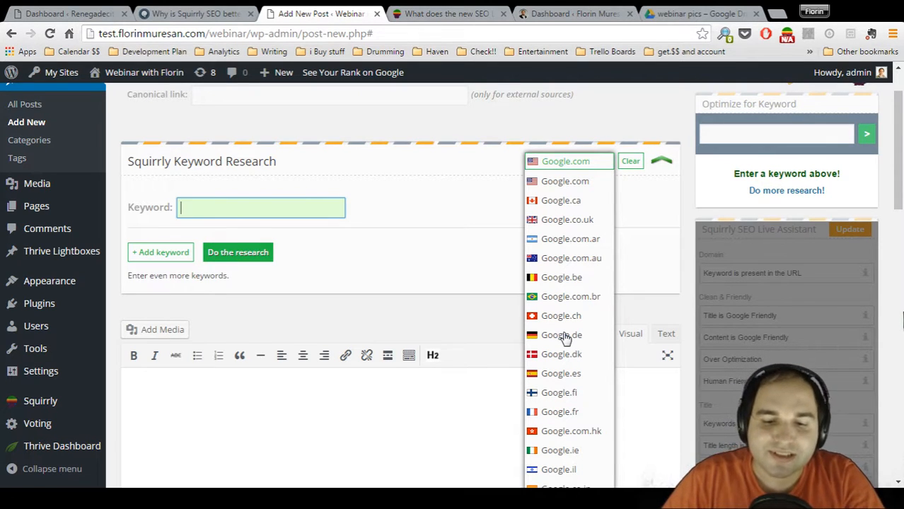
{"action": "scroll", "coordinate": [564, 340], "scroll_direction": "down", "scroll_amount": 3}
{"action": "scroll", "coordinate": [564, 339], "scroll_direction": "down", "scroll_amount": 3}
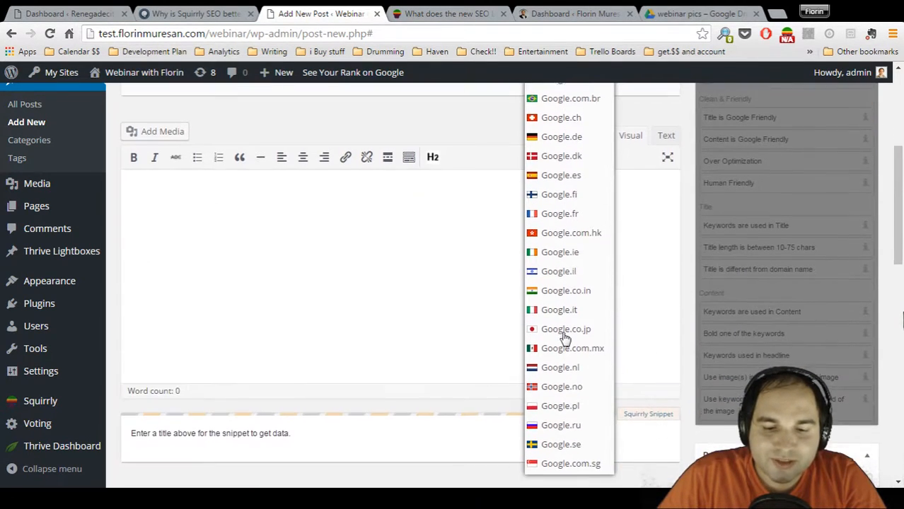
{"action": "scroll", "coordinate": [564, 339], "scroll_direction": "up", "scroll_amount": 3}
{"action": "scroll", "coordinate": [564, 339], "scroll_direction": "up", "scroll_amount": 5}
{"action": "left_click", "coordinate": [491, 323]}
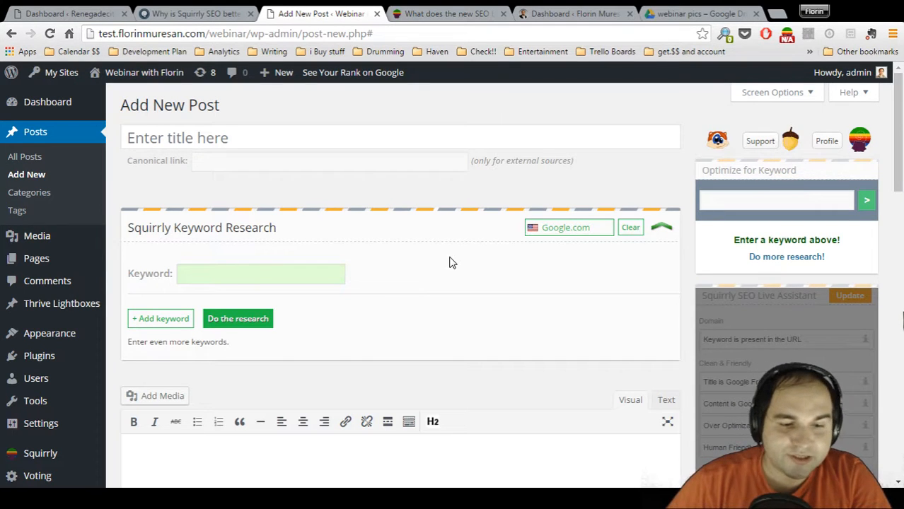
Run the Squirrly keyword research for "social media tools" on Google.com
{"action": "left_click", "coordinate": [255, 275]}
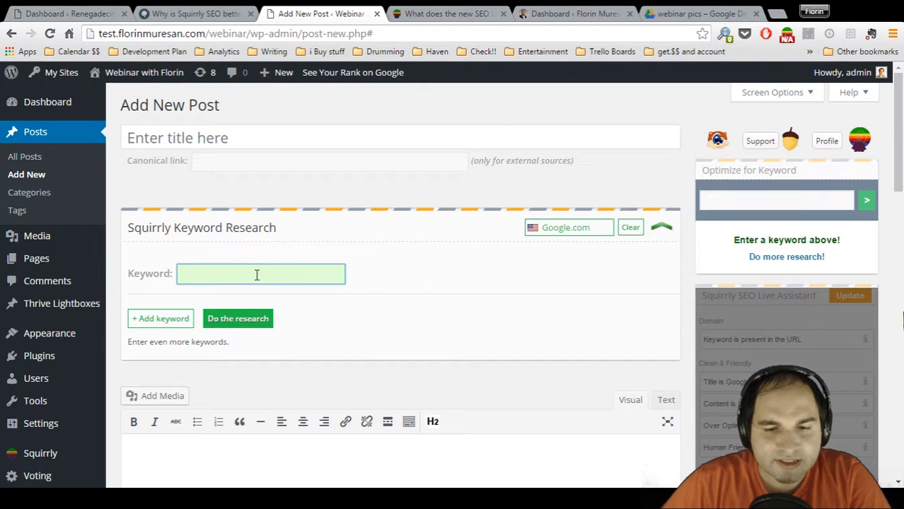
{"action": "scroll", "coordinate": [364, 281], "scroll_direction": "down", "scroll_amount": 1}
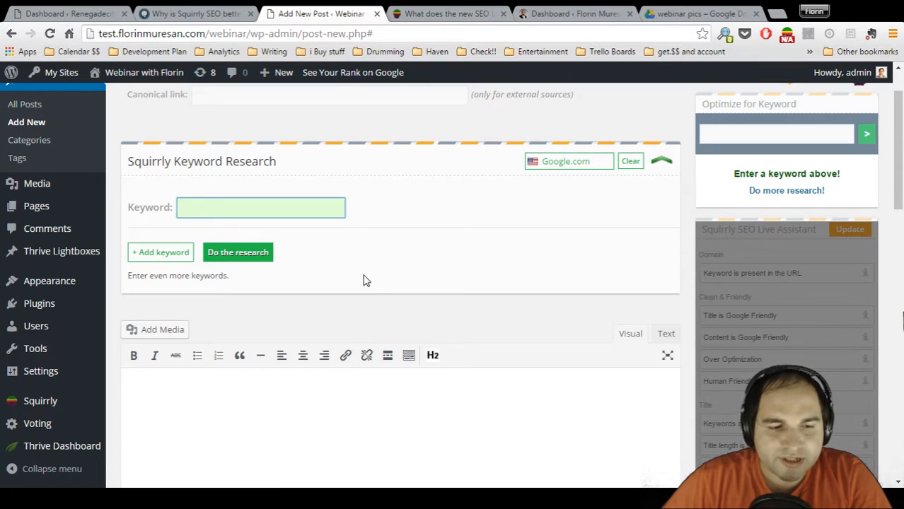
{"action": "type", "text": "s"}
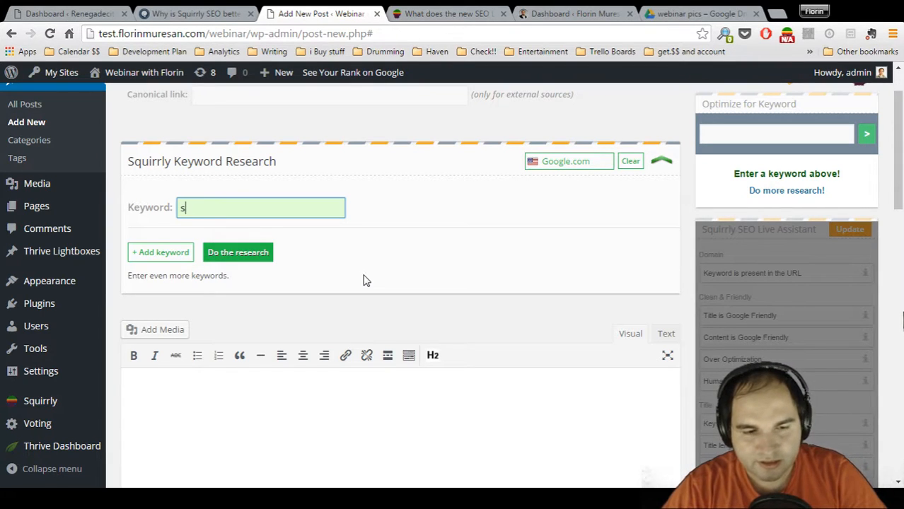
{"action": "type", "text": "ocial media tools"}
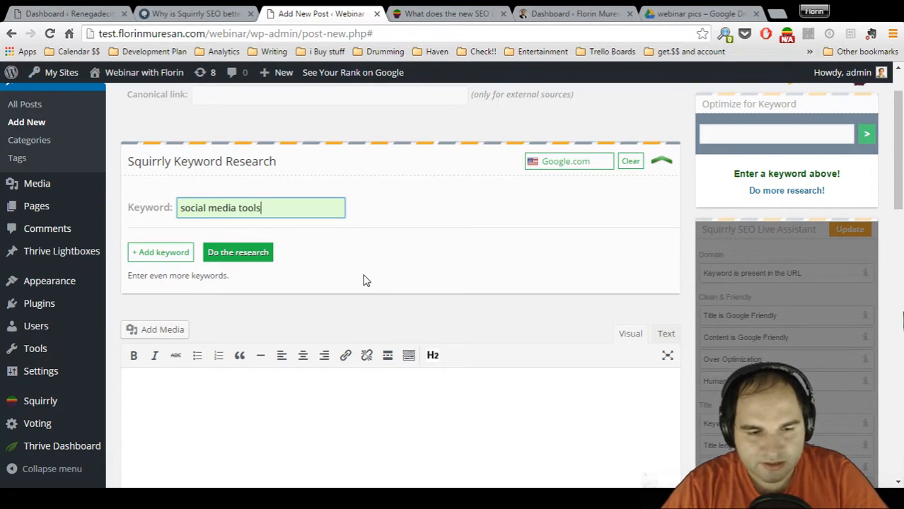
{"action": "left_click", "coordinate": [239, 252]}
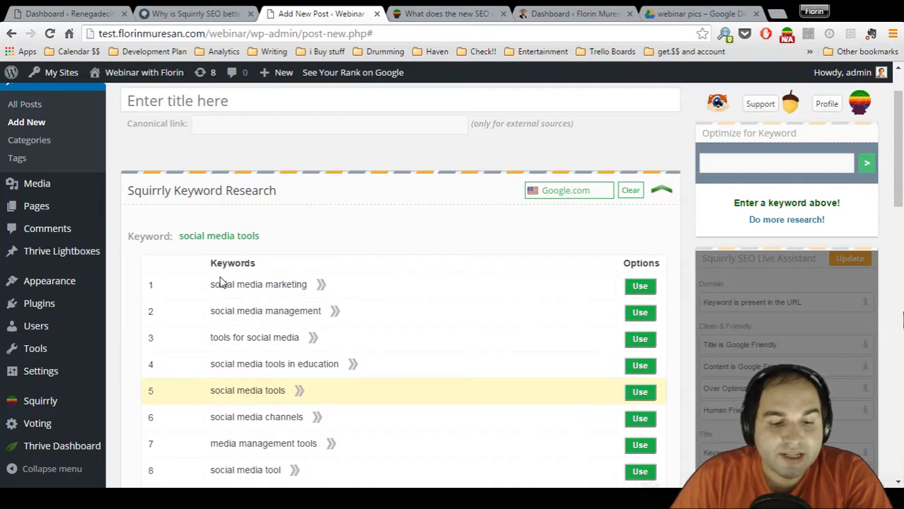
Review the suggested keywords and examine the recent discussions, exact search, competition and trend details of several of them
{"action": "scroll", "coordinate": [221, 283], "scroll_direction": "down", "scroll_amount": 1}
{"action": "scroll", "coordinate": [220, 283], "scroll_direction": "down", "scroll_amount": 2}
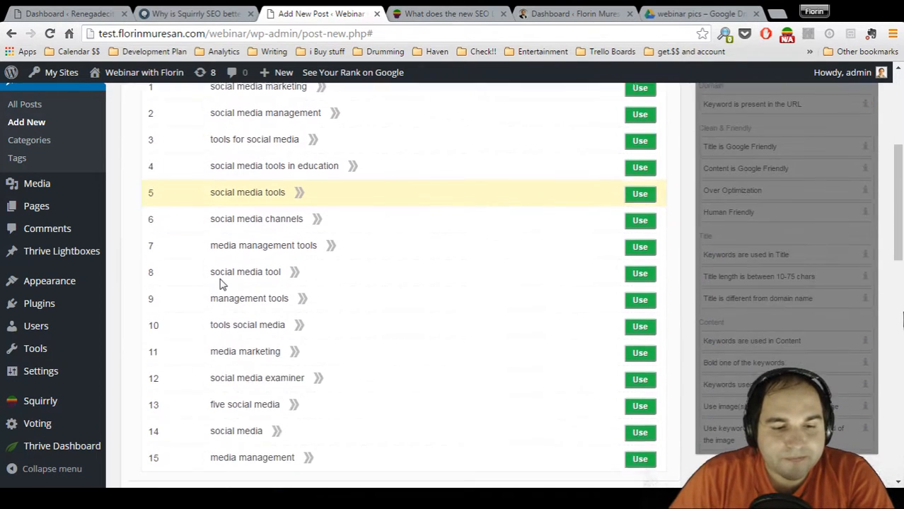
{"action": "scroll", "coordinate": [219, 283], "scroll_direction": "up", "scroll_amount": 1}
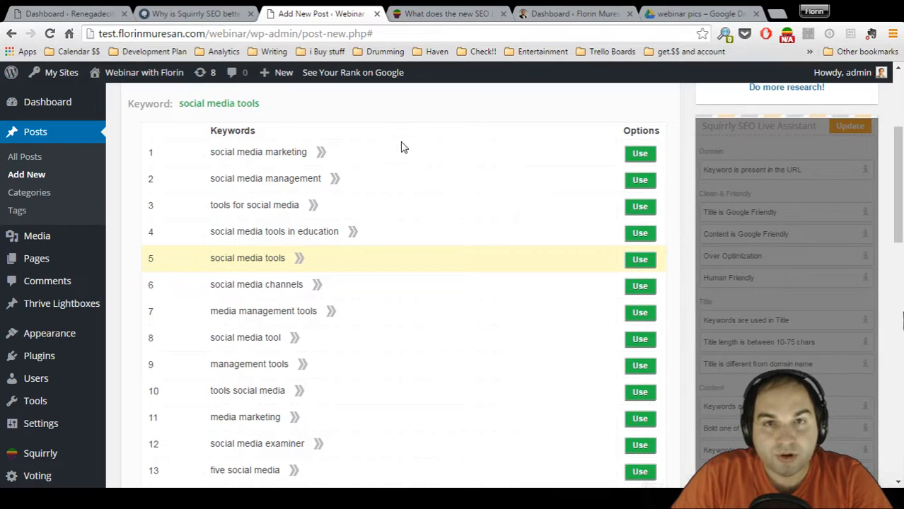
{"action": "mouse_move", "coordinate": [319, 152]}
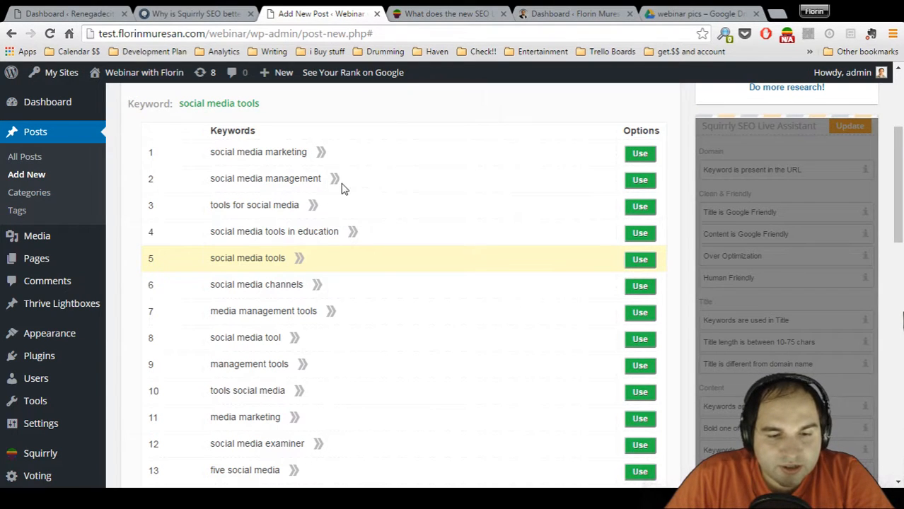
{"action": "mouse_move", "coordinate": [337, 182]}
{"action": "mouse_move", "coordinate": [316, 212]}
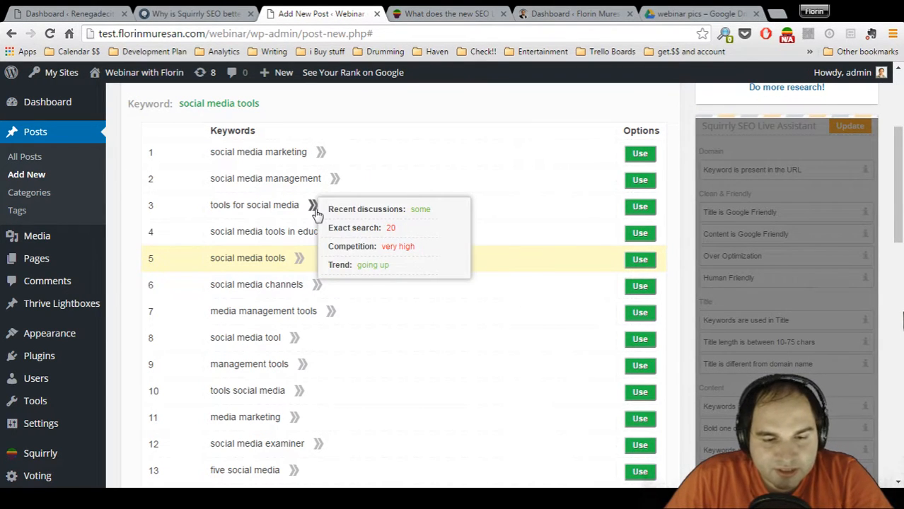
{"action": "scroll", "coordinate": [432, 185], "scroll_direction": "down", "scroll_amount": 1}
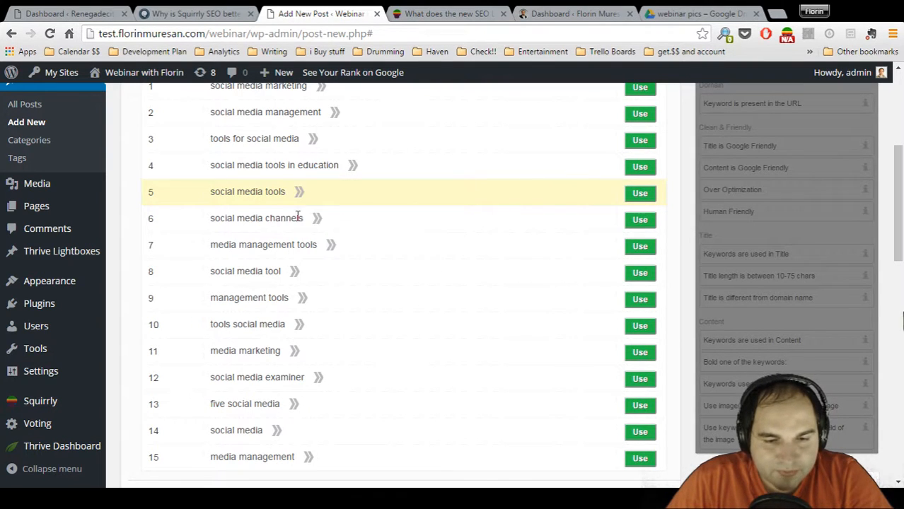
{"action": "mouse_move", "coordinate": [303, 194]}
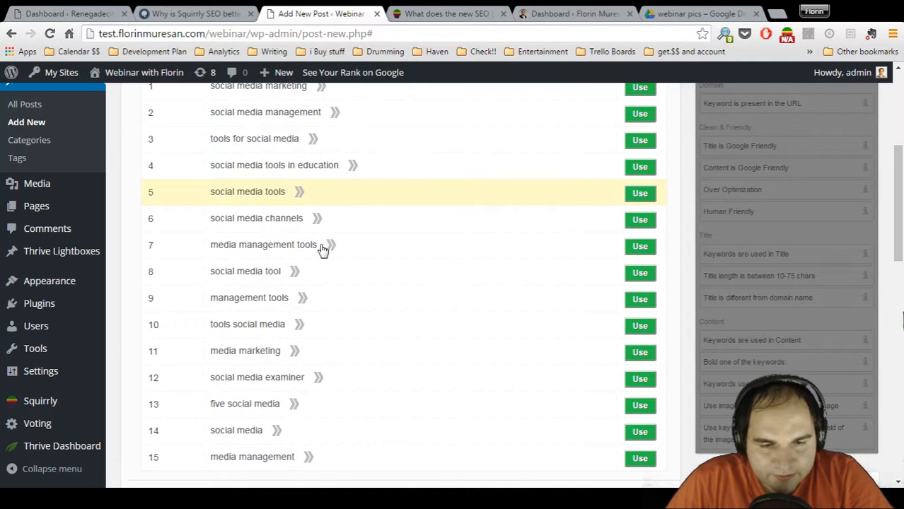
{"action": "mouse_move", "coordinate": [329, 247]}
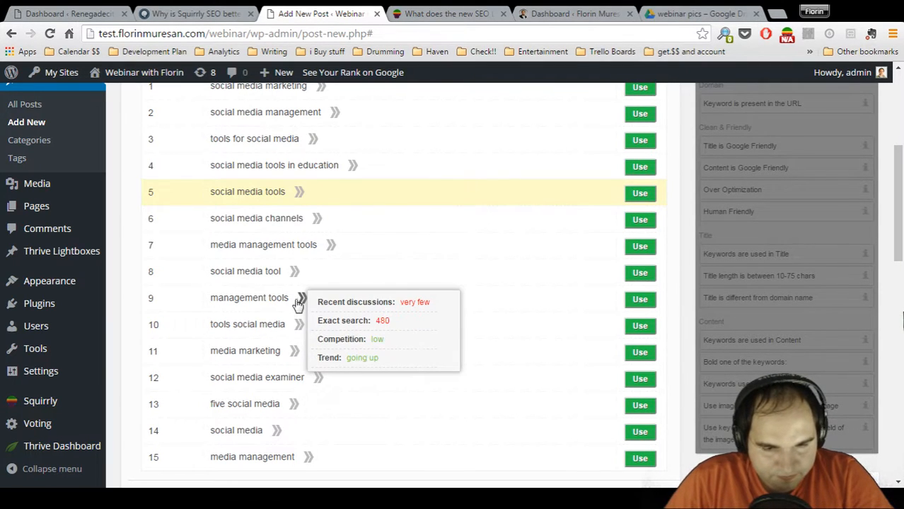
{"action": "mouse_move", "coordinate": [300, 327]}
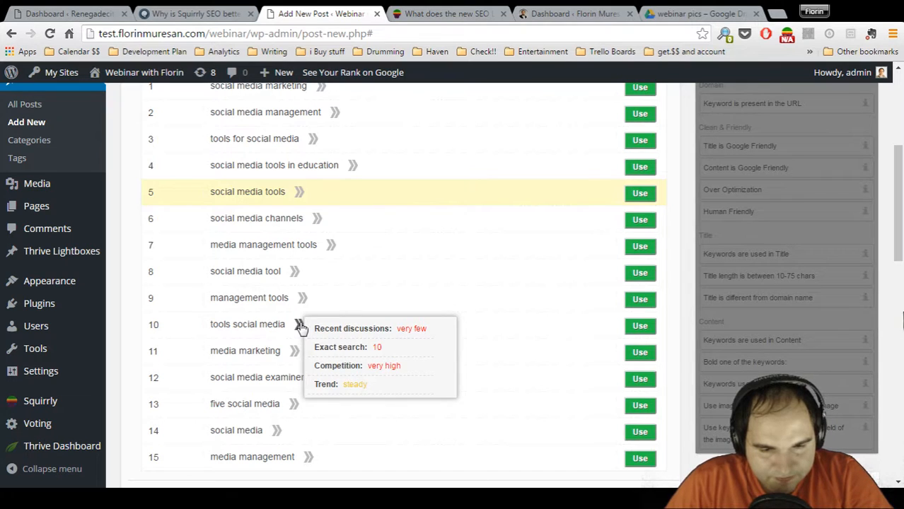
{"action": "scroll", "coordinate": [430, 309], "scroll_direction": "down", "scroll_amount": 2}
{"action": "scroll", "coordinate": [430, 310], "scroll_direction": "up", "scroll_amount": 3}
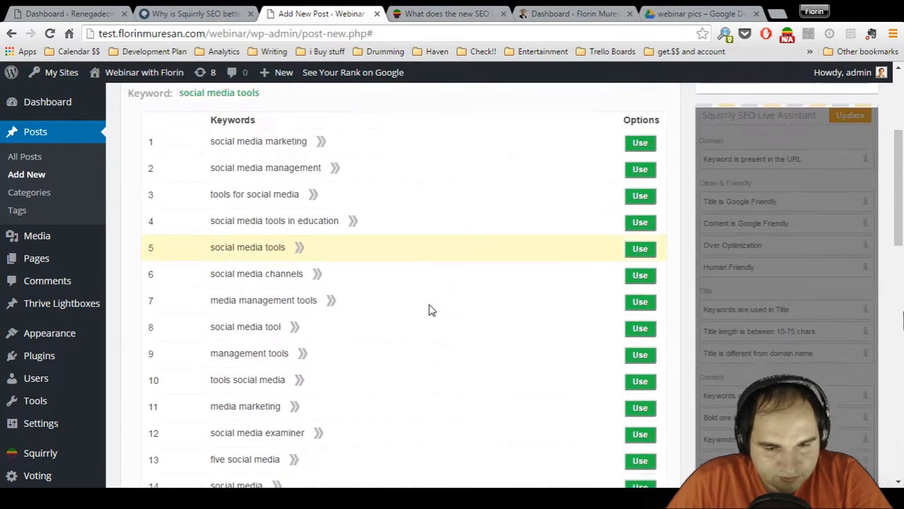
{"action": "scroll", "coordinate": [430, 309], "scroll_direction": "up", "scroll_amount": 2}
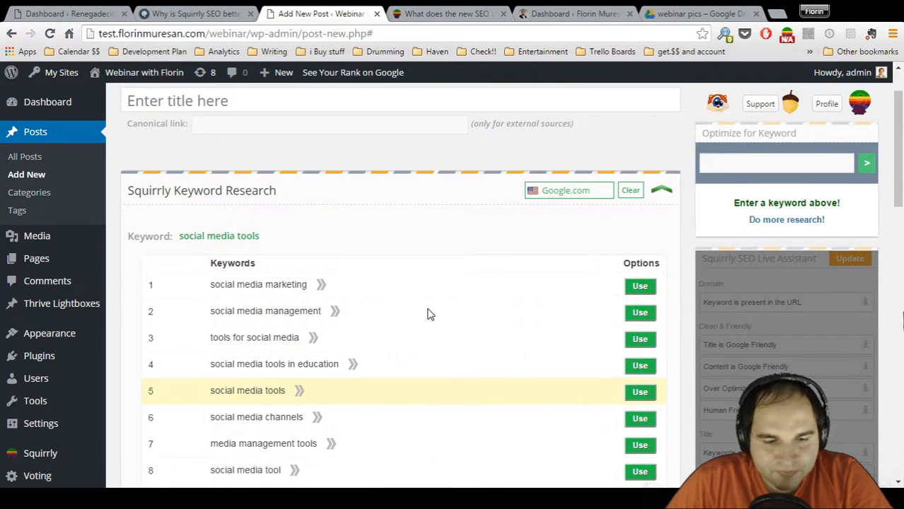
Use "social media tools" as the post's keyword to optimize for and collapse the Squirrly Keyword Research section
{"action": "scroll", "coordinate": [430, 311], "scroll_direction": "down", "scroll_amount": 1}
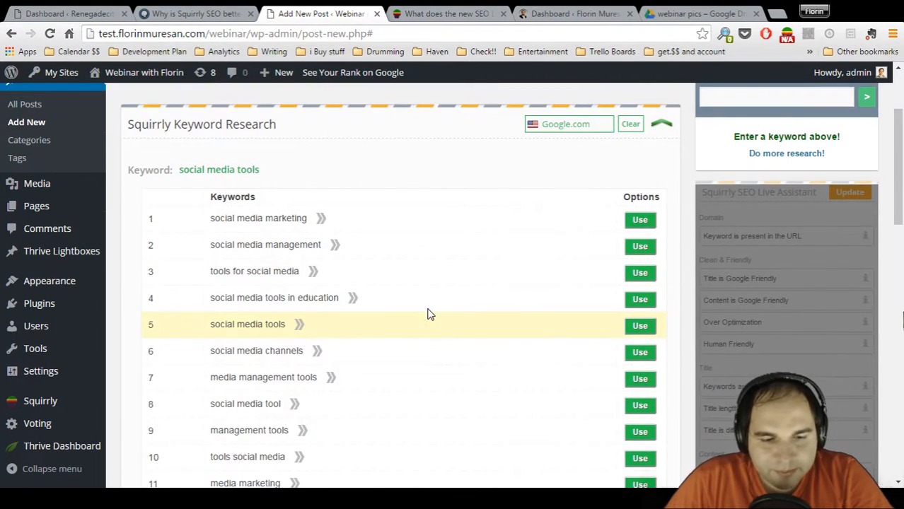
{"action": "left_click", "coordinate": [640, 326]}
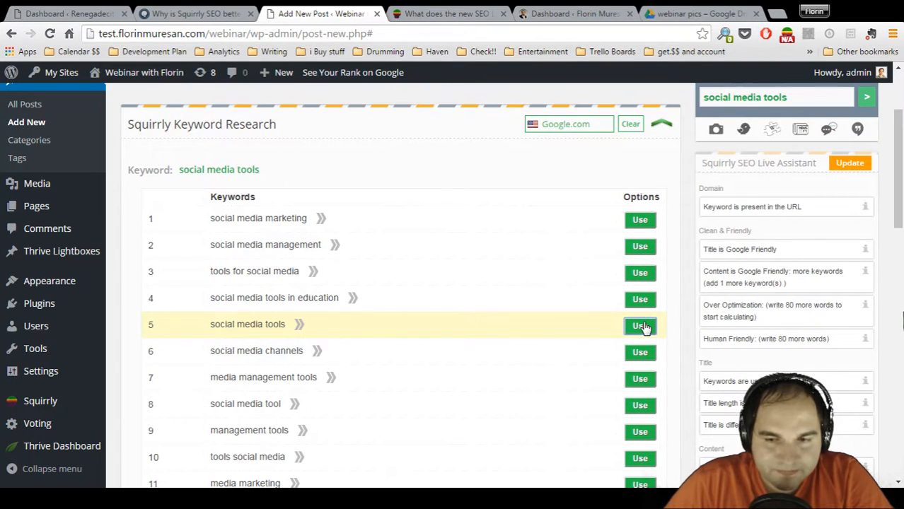
{"action": "scroll", "coordinate": [661, 184], "scroll_direction": "up", "scroll_amount": 1}
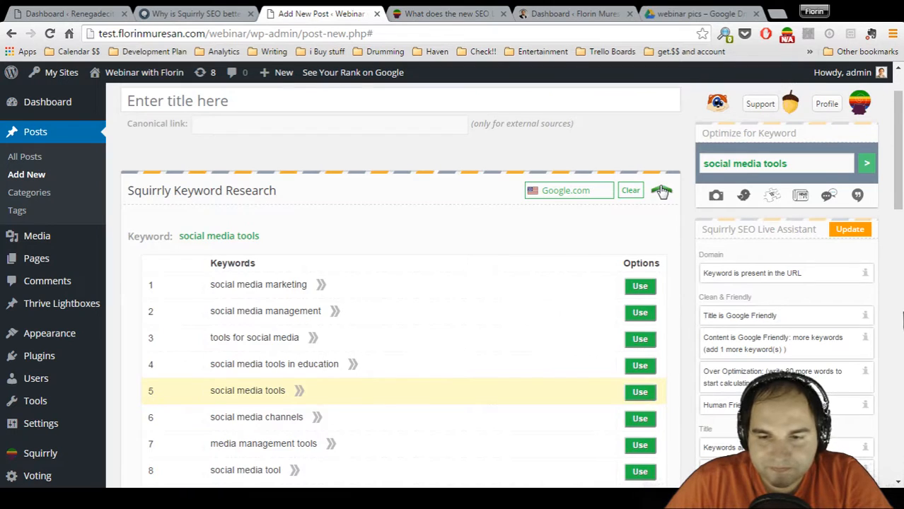
{"action": "left_click", "coordinate": [661, 189]}
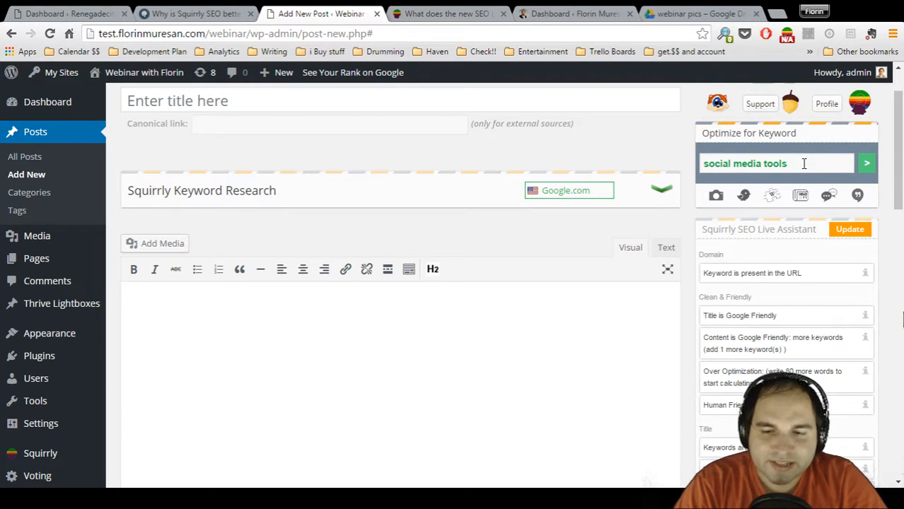
Open Squirrly's image finder and search the copyright-free images for "twitter" instead of the post's keyword
{"action": "left_click", "coordinate": [715, 197]}
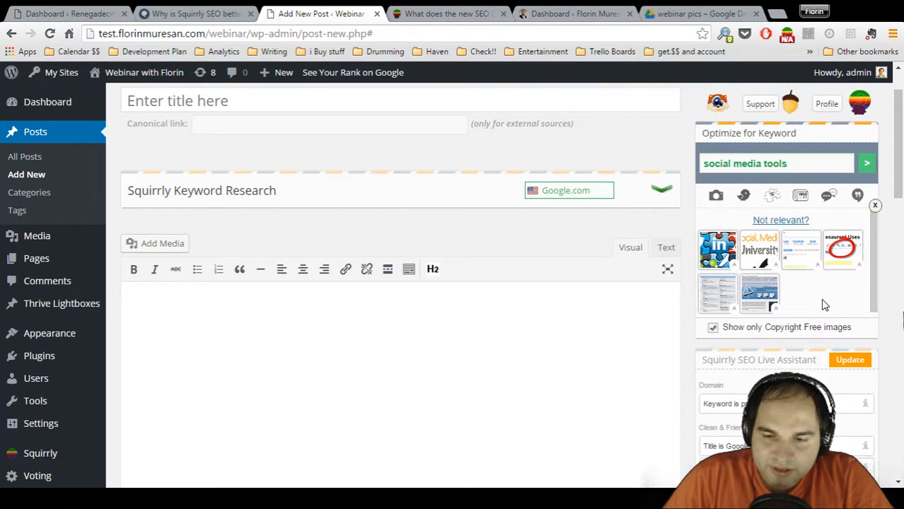
{"action": "left_click", "coordinate": [713, 329]}
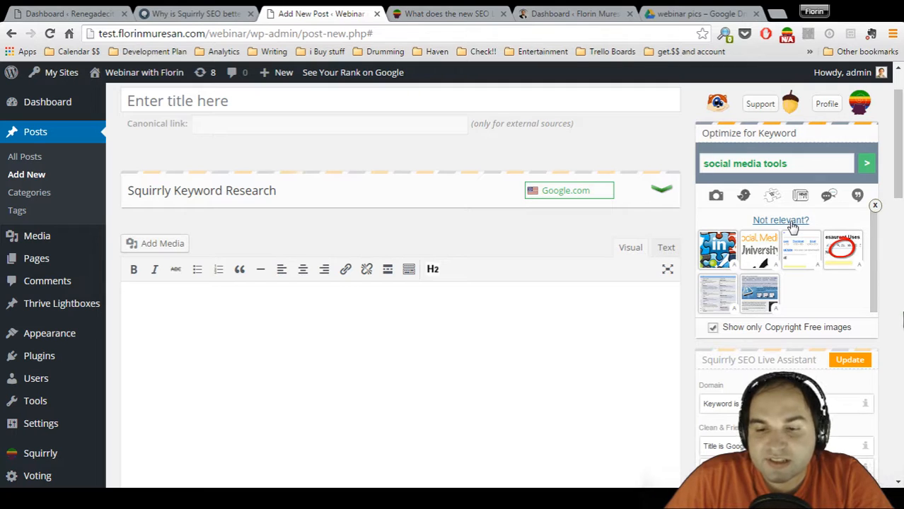
{"action": "left_click", "coordinate": [781, 221]}
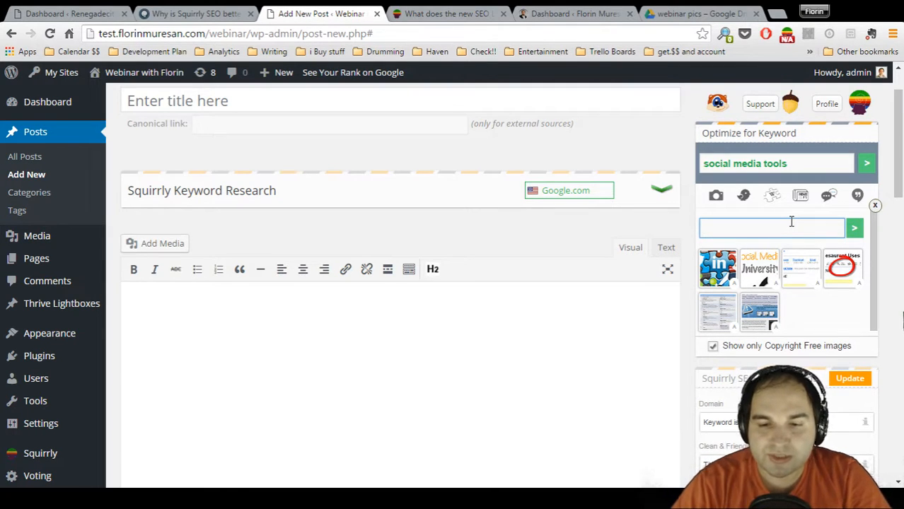
{"action": "type", "text": "twitter"}
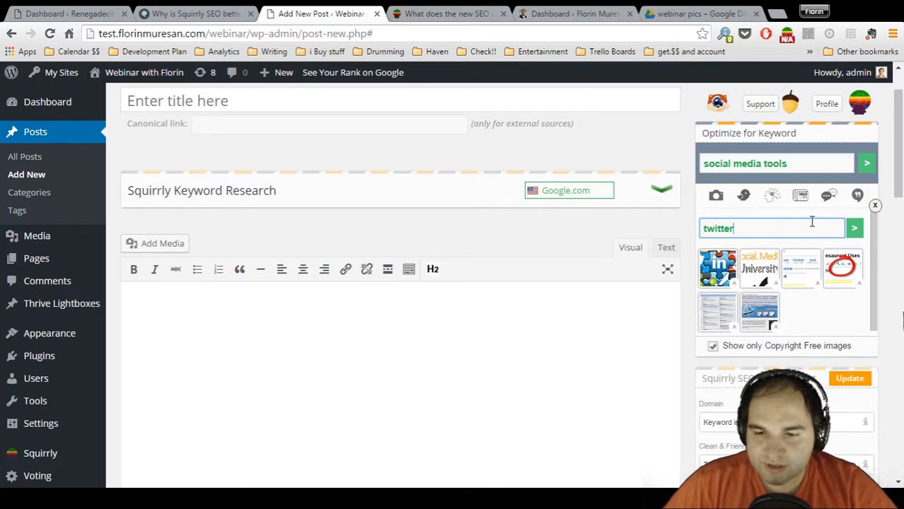
{"action": "left_click", "coordinate": [854, 227]}
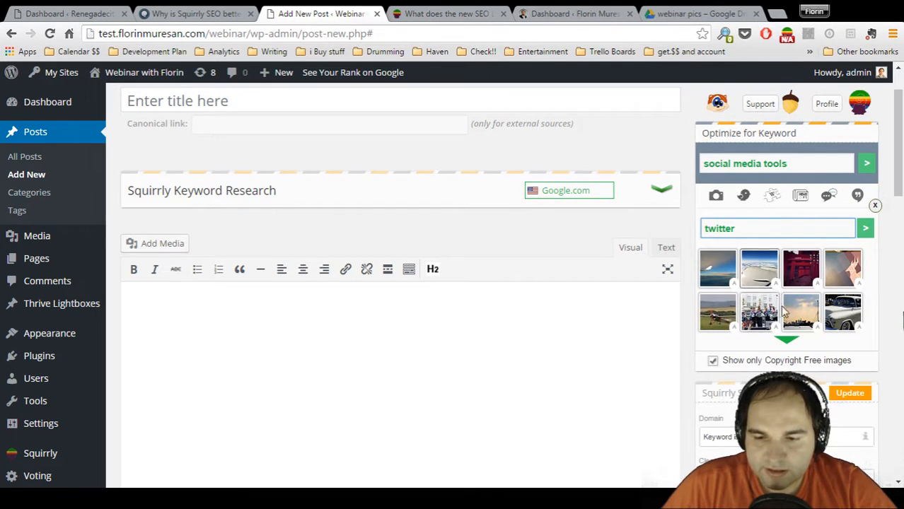
Load more of the twitter image results and insert the corkboard picture with pinned social media icons into the post
{"action": "left_click", "coordinate": [787, 338]}
{"action": "scroll", "coordinate": [800, 311], "scroll_direction": "down", "scroll_amount": 5}
{"action": "left_click", "coordinate": [782, 334]}
{"action": "scroll", "coordinate": [806, 297], "scroll_direction": "down", "scroll_amount": 2}
{"action": "left_click", "coordinate": [782, 336]}
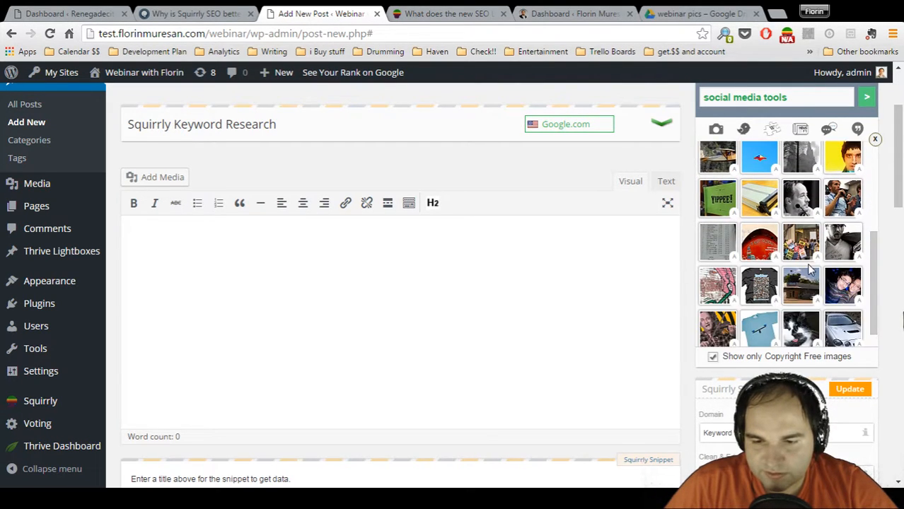
{"action": "scroll", "coordinate": [806, 263], "scroll_direction": "down", "scroll_amount": 2}
{"action": "left_click", "coordinate": [782, 337]}
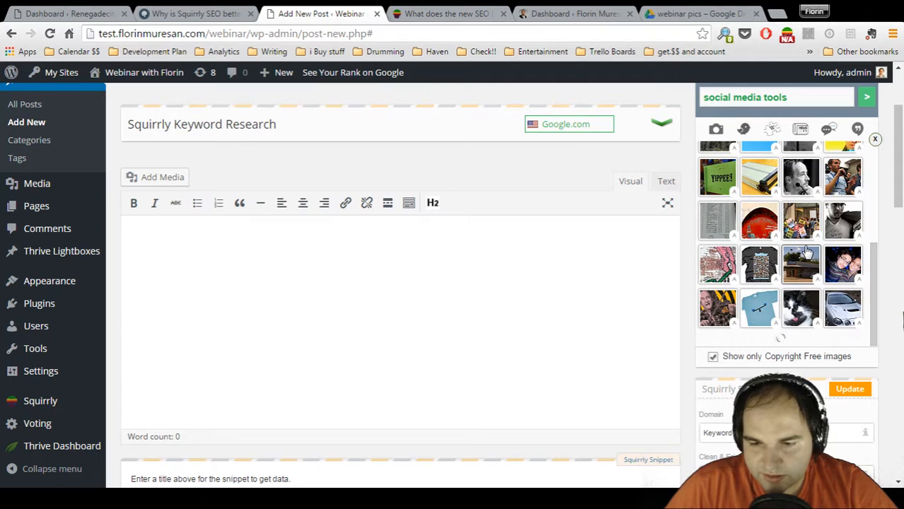
{"action": "scroll", "coordinate": [806, 249], "scroll_direction": "down", "scroll_amount": 2}
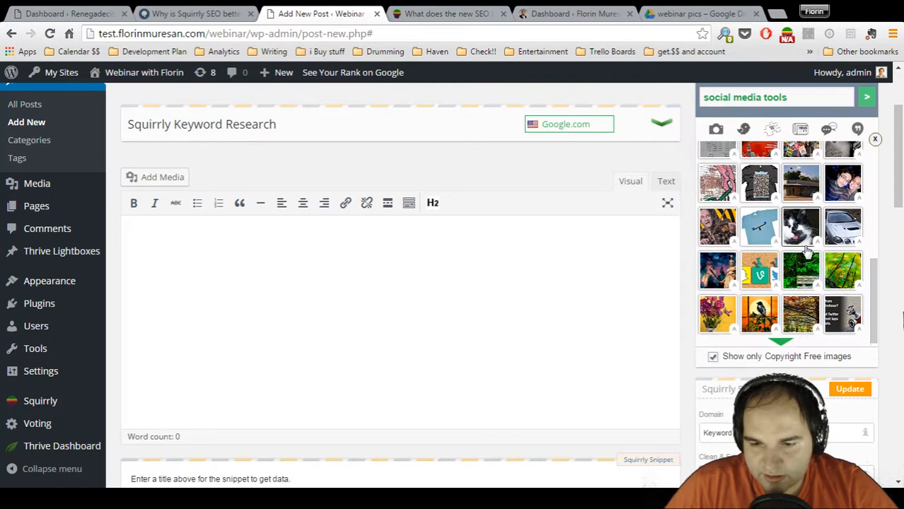
{"action": "left_click", "coordinate": [758, 266]}
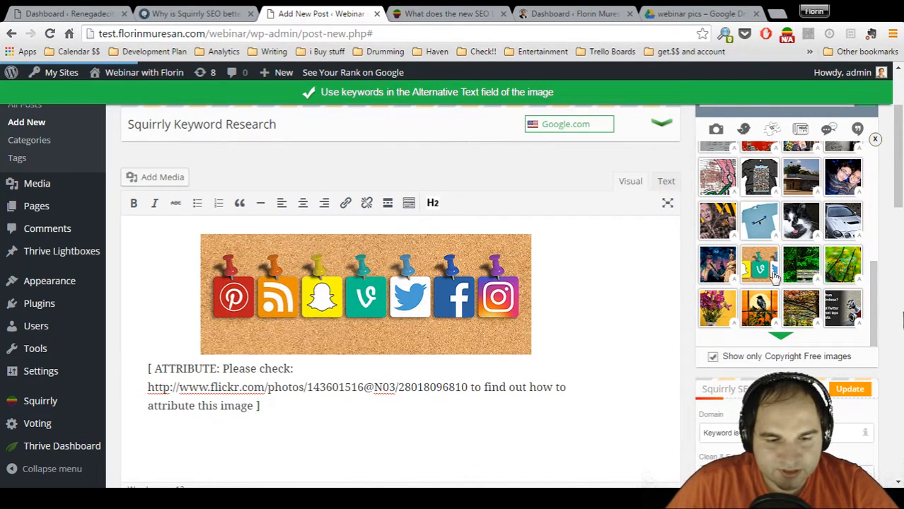
Search the copyright-free images for "social media tools" instead of "twitter"
{"action": "scroll", "coordinate": [821, 265], "scroll_direction": "up", "scroll_amount": 3}
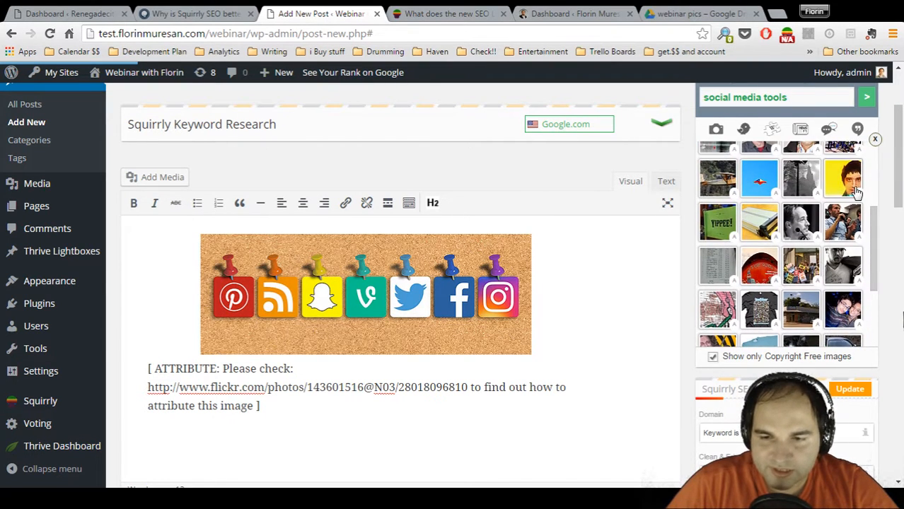
{"action": "scroll", "coordinate": [820, 264], "scroll_direction": "up", "scroll_amount": 3}
{"action": "scroll", "coordinate": [815, 227], "scroll_direction": "up", "scroll_amount": 2}
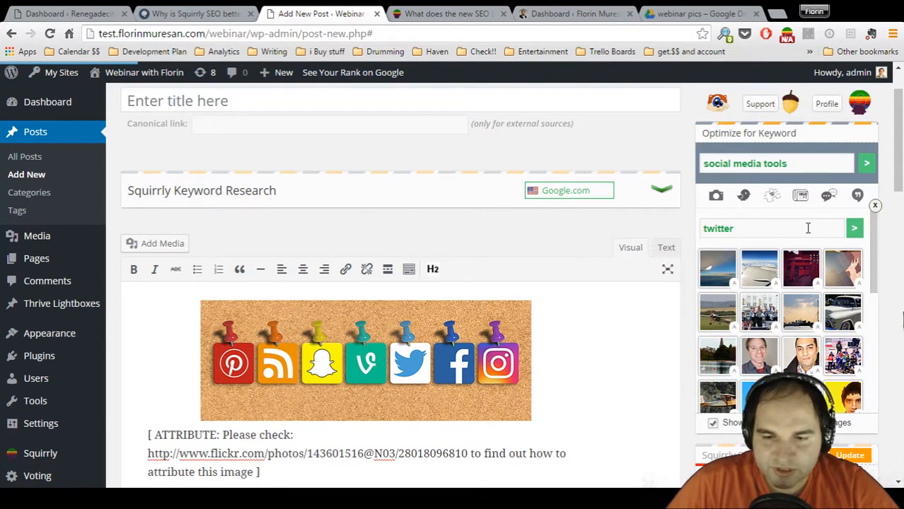
{"action": "left_click", "coordinate": [807, 228]}
{"action": "double_click", "coordinate": [808, 228]}
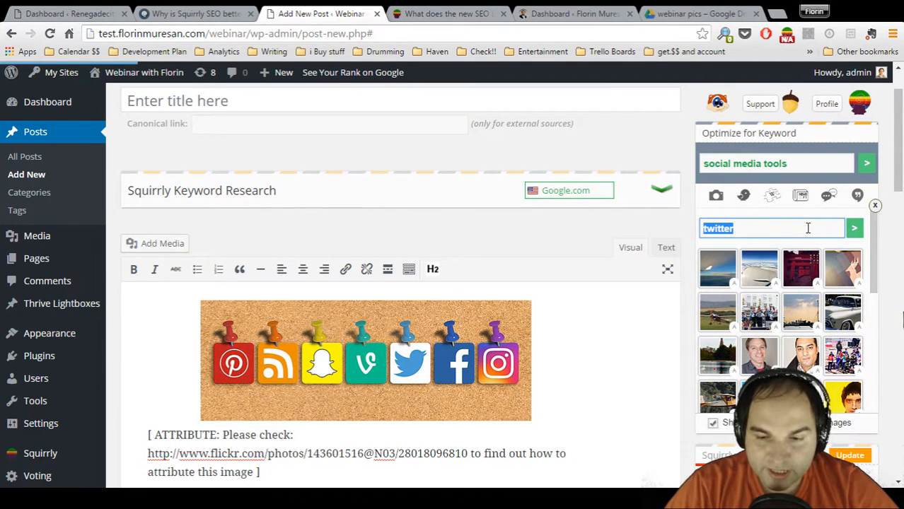
{"action": "type", "text": "social media tools"}
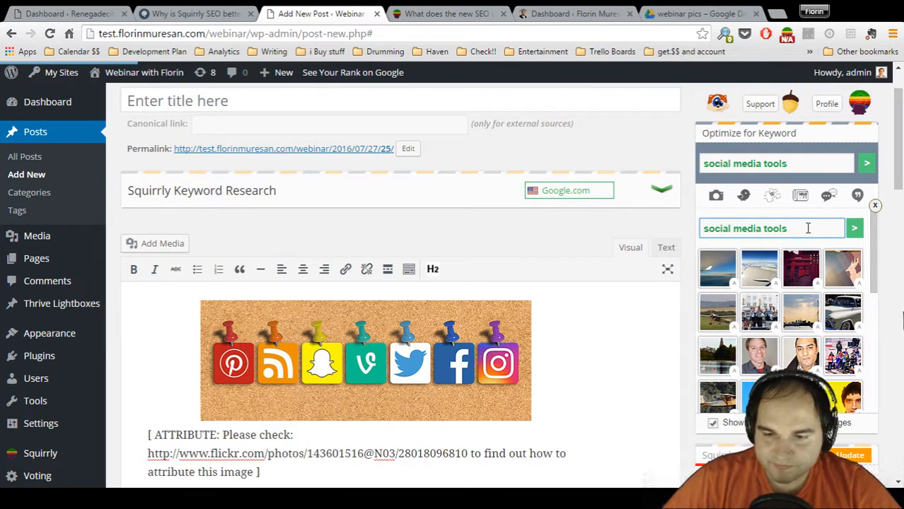
{"action": "left_click", "coordinate": [853, 228]}
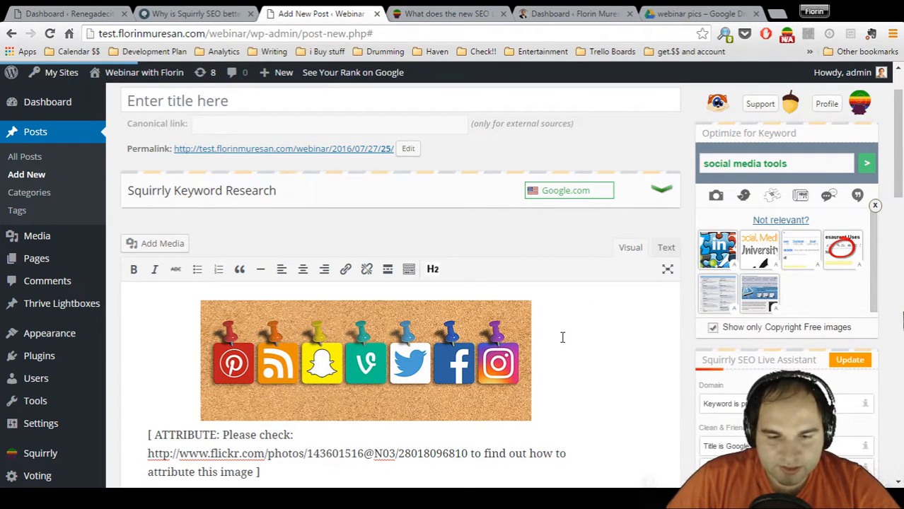
Examine the attribution note below the corkboard picture in the post
{"action": "scroll", "coordinate": [610, 329], "scroll_direction": "down", "scroll_amount": 1}
{"action": "scroll", "coordinate": [606, 352], "scroll_direction": "up", "scroll_amount": 1}
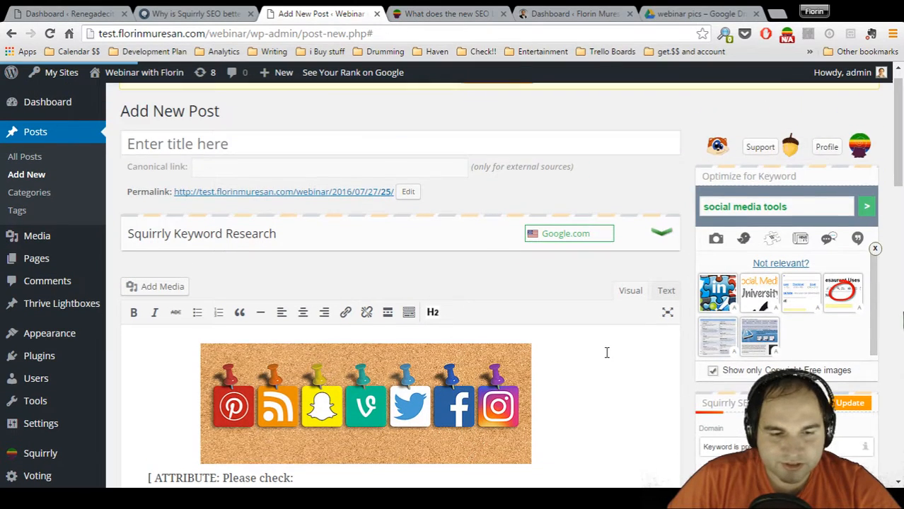
{"action": "scroll", "coordinate": [606, 352], "scroll_direction": "down", "scroll_amount": 2}
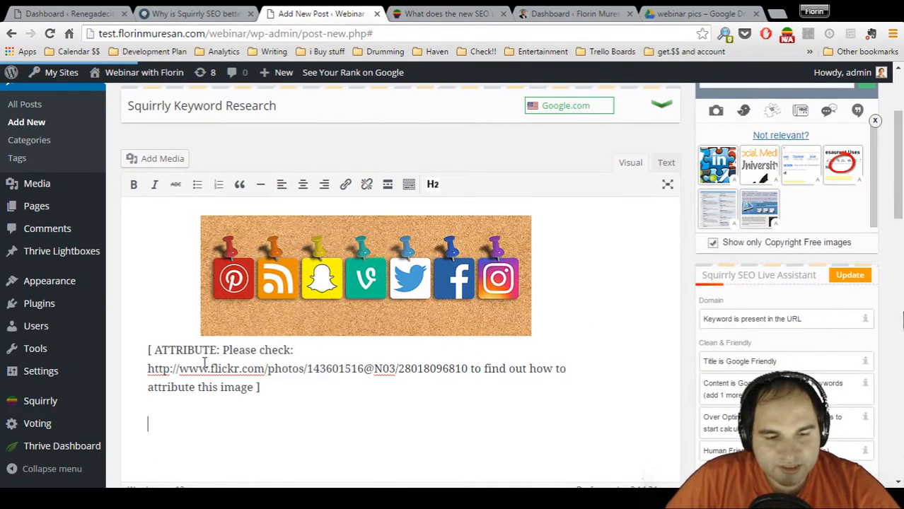
{"action": "left_click_drag", "start_coordinate": [168, 349], "coordinate": [287, 384]}
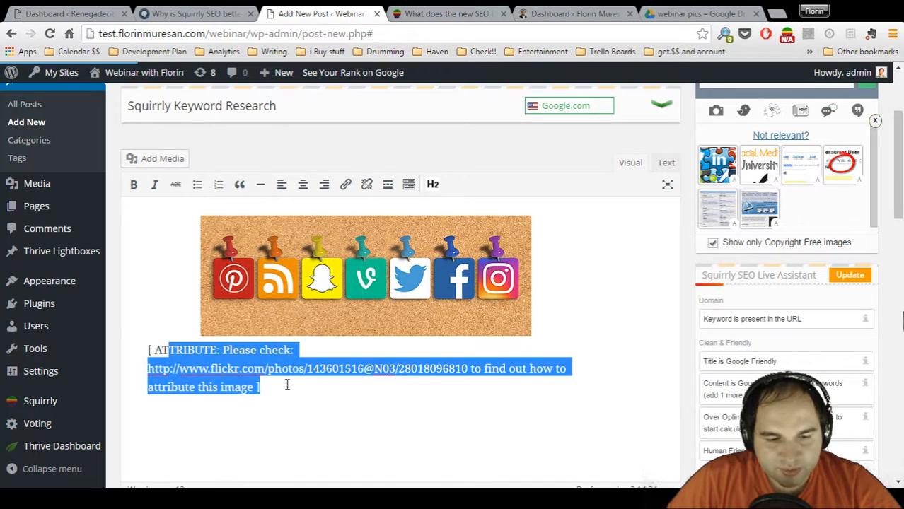
{"action": "left_click", "coordinate": [286, 387]}
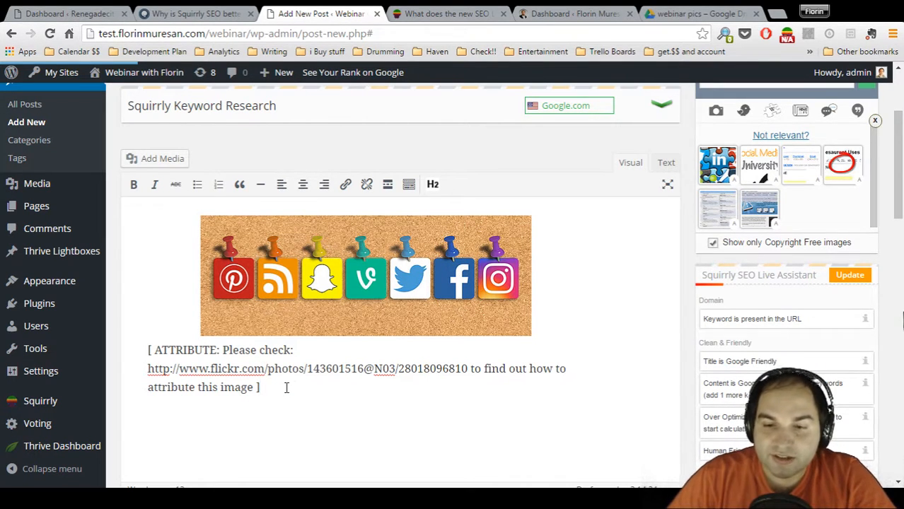
Close the image finder and save the post as a draft
{"action": "left_click", "coordinate": [875, 121]}
{"action": "scroll", "coordinate": [823, 216], "scroll_direction": "down", "scroll_amount": 5}
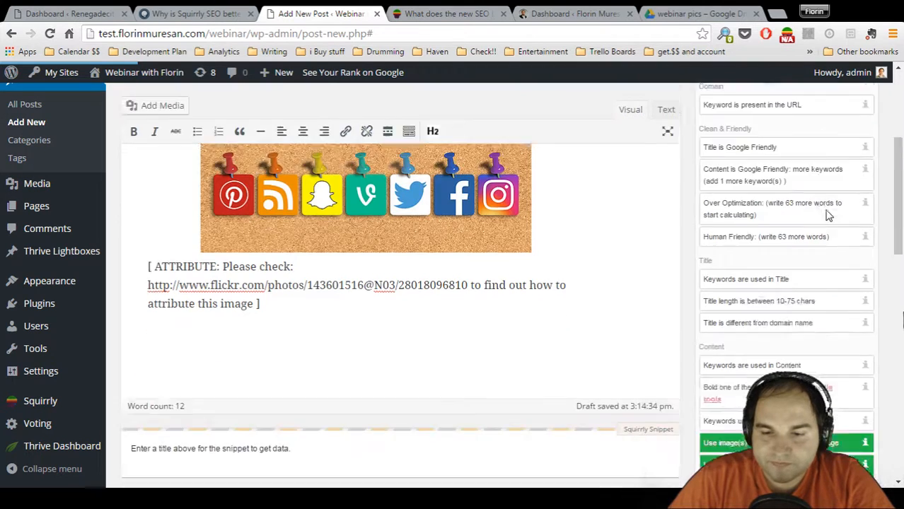
{"action": "left_click", "coordinate": [731, 302]}
{"action": "scroll", "coordinate": [773, 236], "scroll_direction": "down", "scroll_amount": 2}
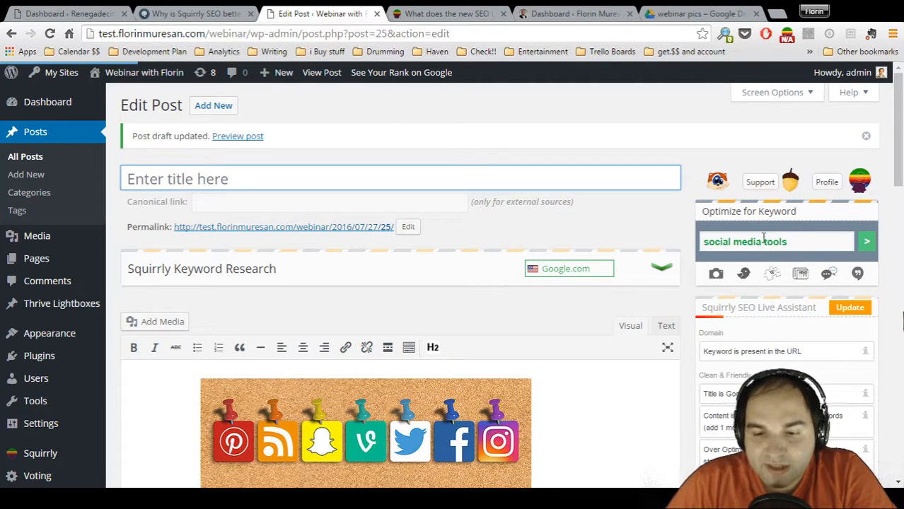
Open Squirrly's tweet finder for "social media tools" and look through the recent tweets available to insert
{"action": "left_click", "coordinate": [742, 280]}
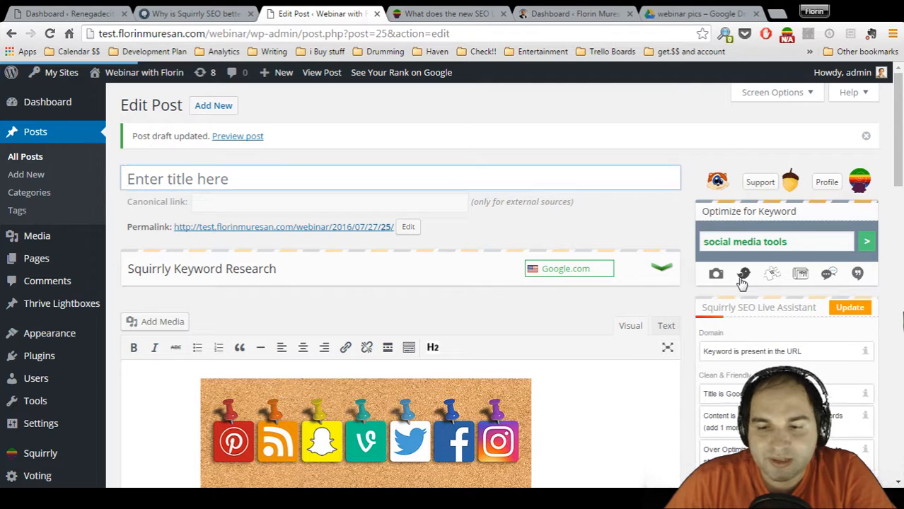
{"action": "scroll", "coordinate": [742, 283], "scroll_direction": "down", "scroll_amount": 5}
{"action": "scroll", "coordinate": [742, 281], "scroll_direction": "down", "scroll_amount": 5}
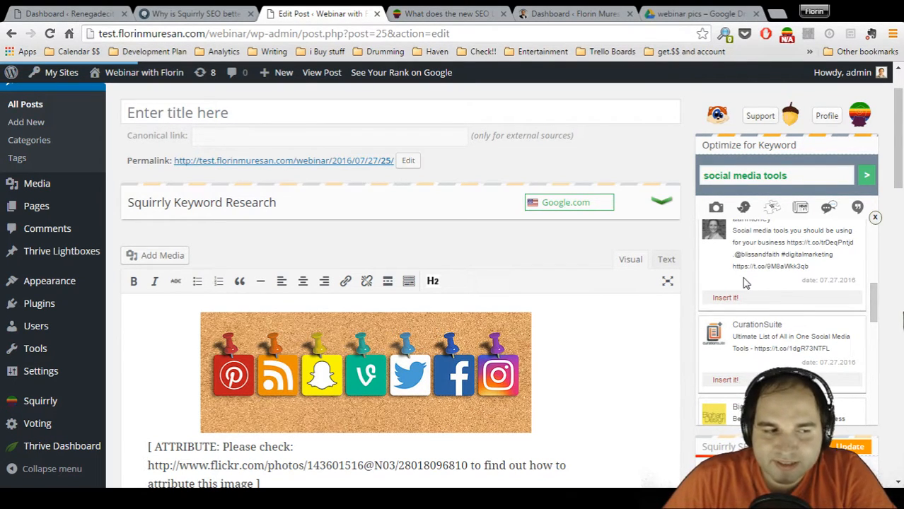
{"action": "scroll", "coordinate": [744, 281], "scroll_direction": "down", "scroll_amount": 2}
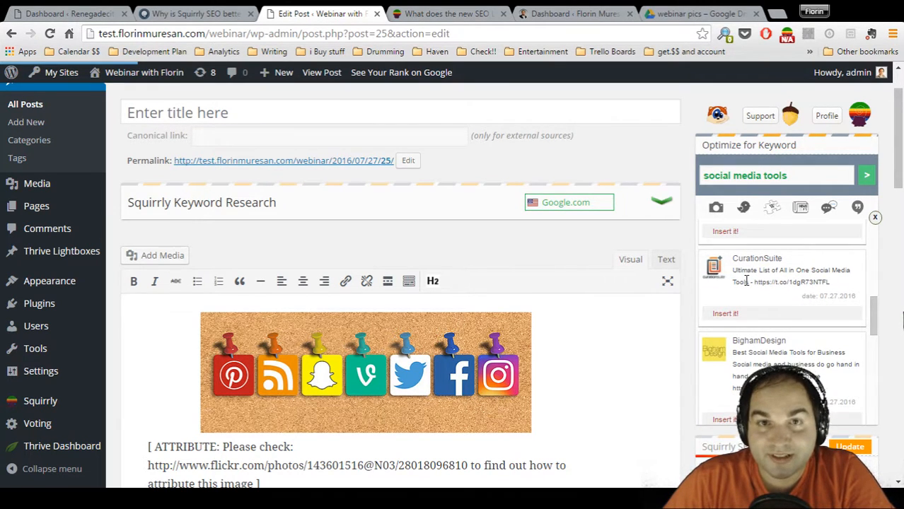
{"action": "scroll", "coordinate": [746, 283], "scroll_direction": "down", "scroll_amount": 4}
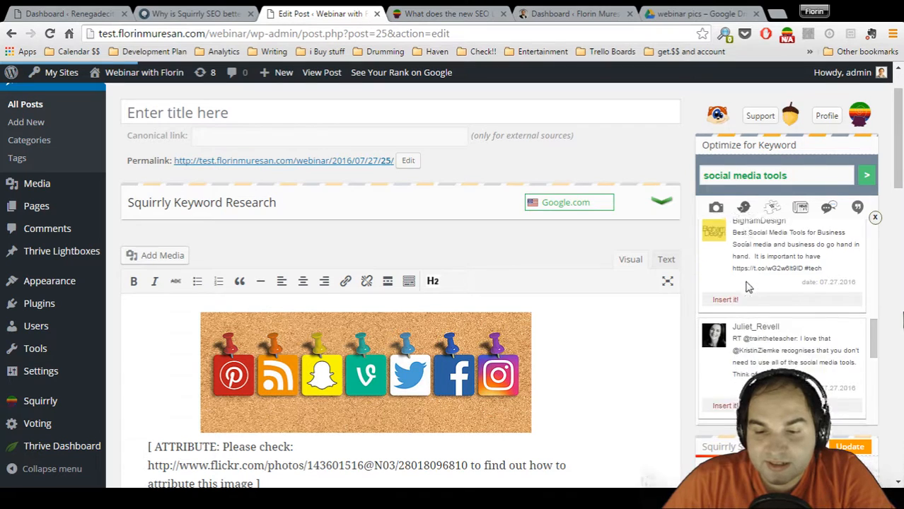
{"action": "scroll", "coordinate": [749, 288], "scroll_direction": "down", "scroll_amount": 4}
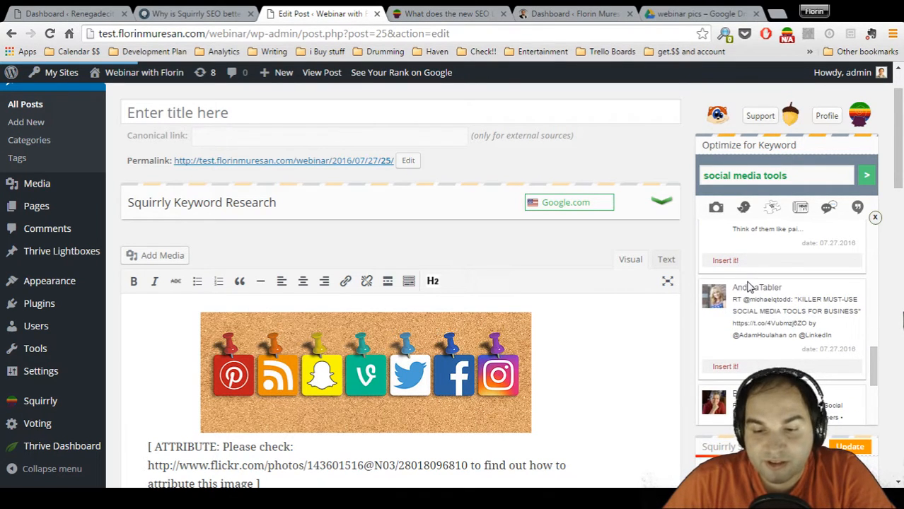
{"action": "scroll", "coordinate": [748, 285], "scroll_direction": "up", "scroll_amount": 15}
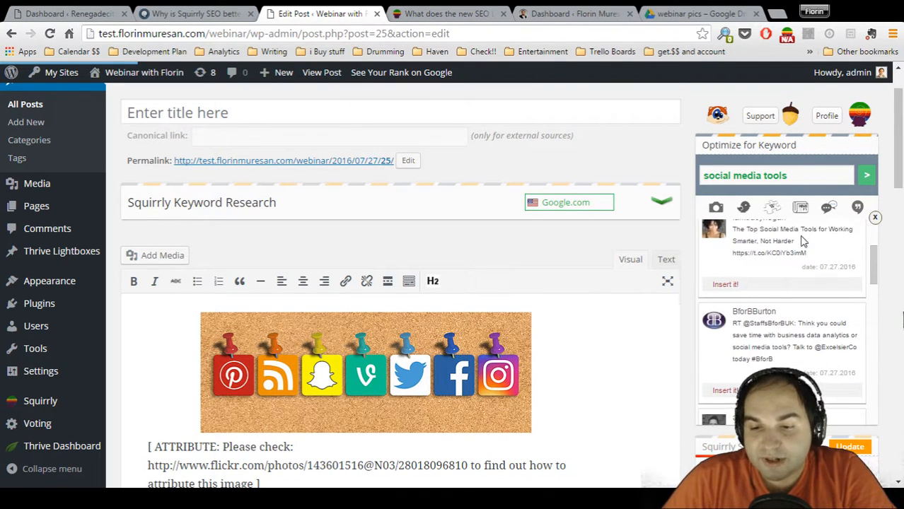
Open Squirrly's article finder for "social media tools" and browse the articles available to read, insert as a box or reference
{"action": "left_click", "coordinate": [803, 211]}
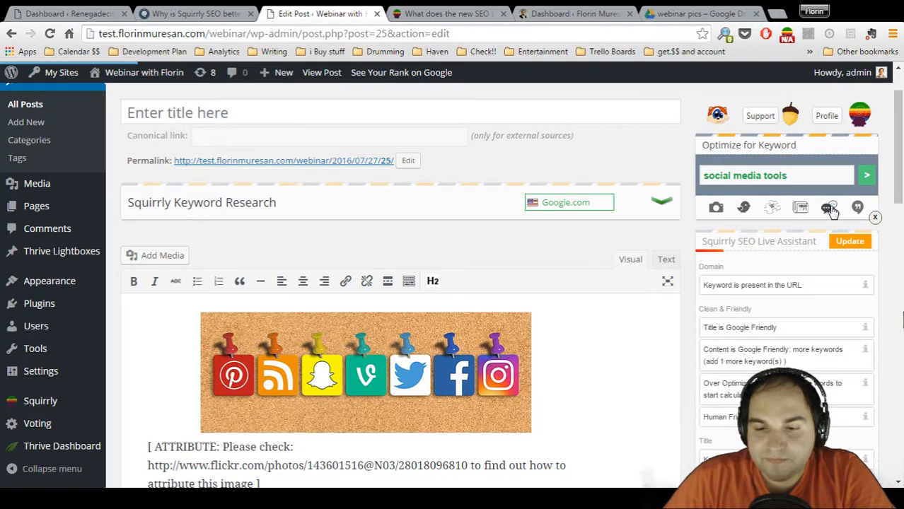
{"action": "left_click", "coordinate": [832, 211]}
{"action": "left_click", "coordinate": [800, 211]}
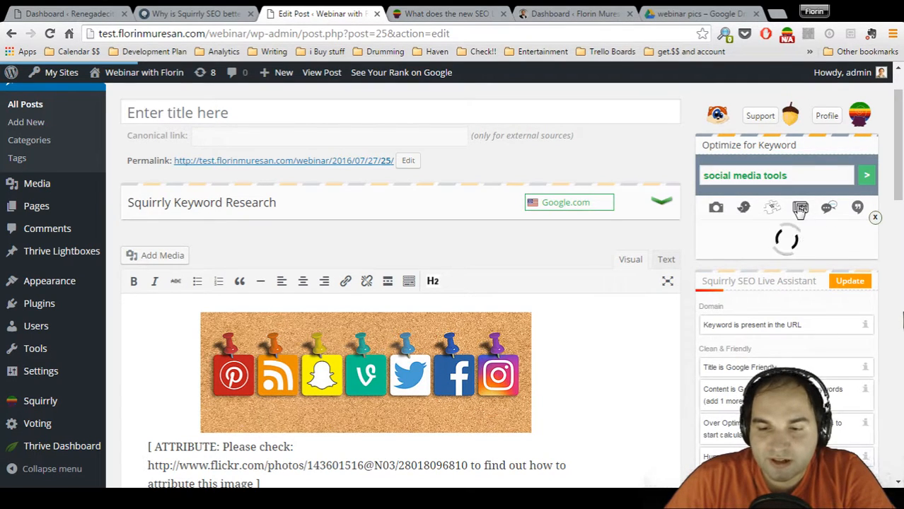
{"action": "scroll", "coordinate": [797, 277], "scroll_direction": "down", "scroll_amount": 2}
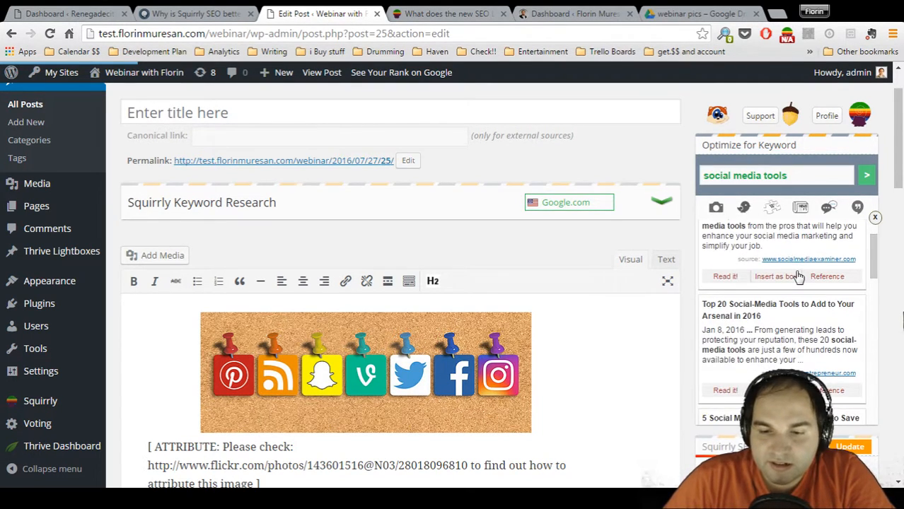
{"action": "scroll", "coordinate": [797, 277], "scroll_direction": "up", "scroll_amount": 3}
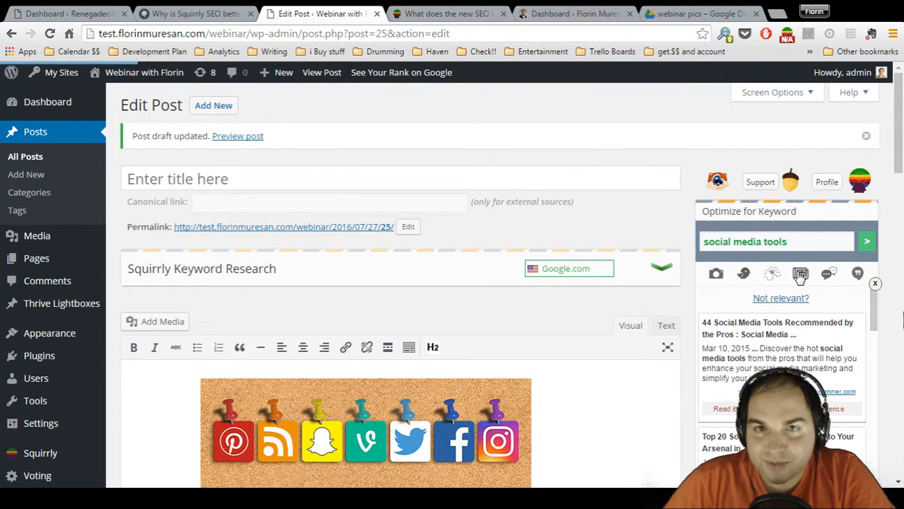
{"action": "scroll", "coordinate": [799, 277], "scroll_direction": "down", "scroll_amount": 2}
{"action": "scroll", "coordinate": [803, 308], "scroll_direction": "down", "scroll_amount": 2}
{"action": "scroll", "coordinate": [803, 311], "scroll_direction": "down", "scroll_amount": 4}
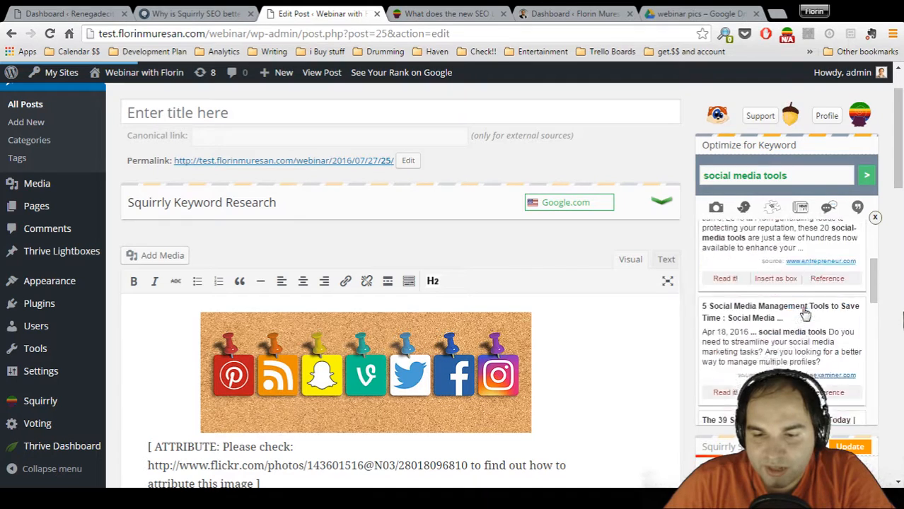
Read the article "5 Social Media Management Tools to Save Time" inside the post editor, and close it and the article finder
{"action": "left_click", "coordinate": [728, 306]}
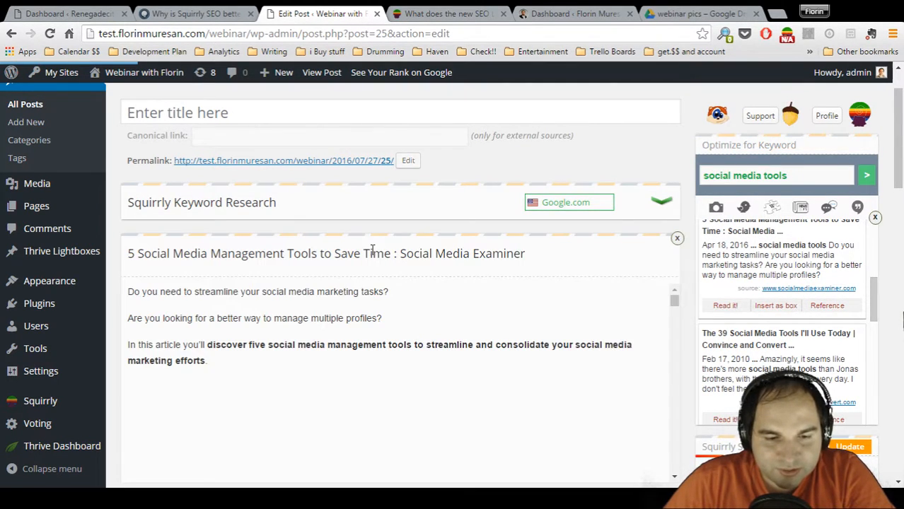
{"action": "scroll", "coordinate": [525, 277], "scroll_direction": "down", "scroll_amount": 1}
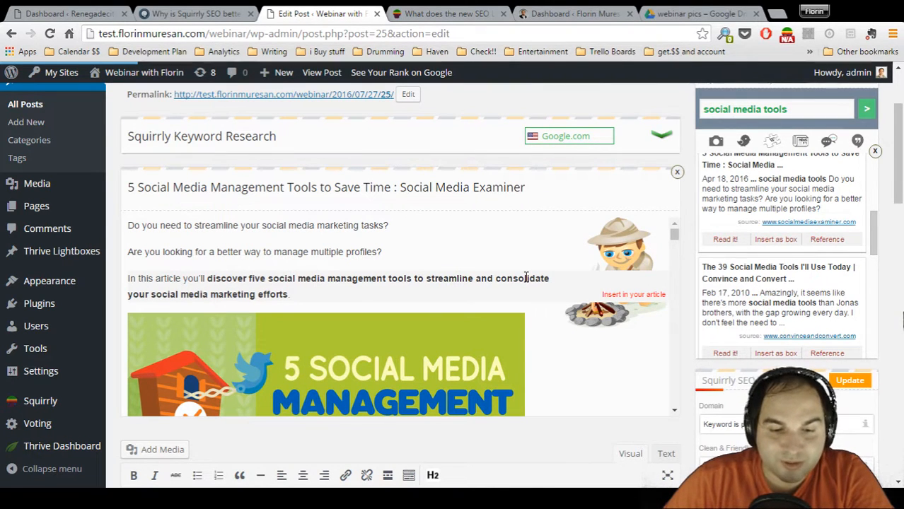
{"action": "scroll", "coordinate": [526, 279], "scroll_direction": "down", "scroll_amount": 10}
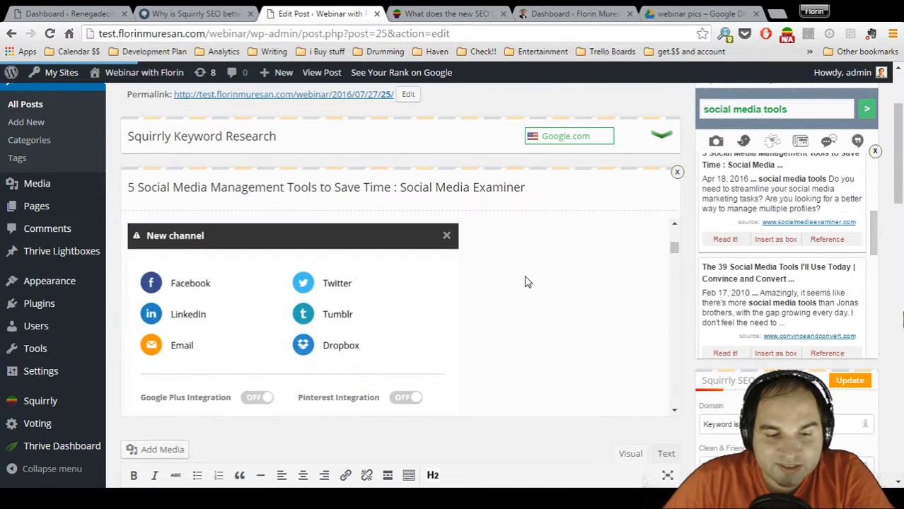
{"action": "scroll", "coordinate": [526, 280], "scroll_direction": "down", "scroll_amount": 12}
{"action": "scroll", "coordinate": [525, 281], "scroll_direction": "down", "scroll_amount": 10}
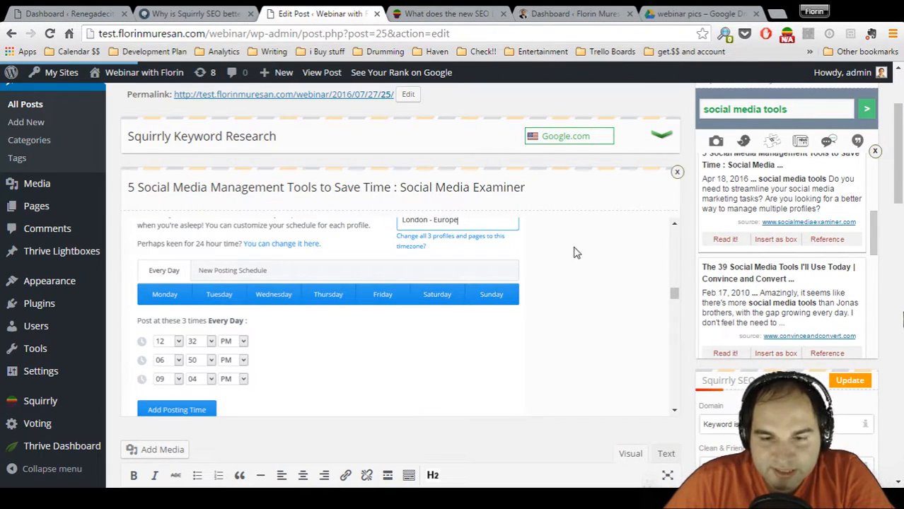
{"action": "left_click", "coordinate": [678, 173]}
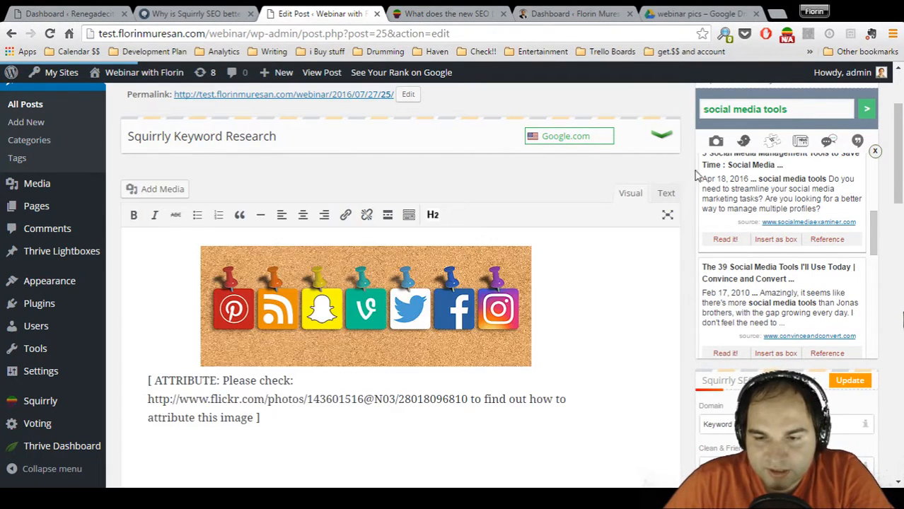
{"action": "left_click", "coordinate": [876, 153]}
{"action": "scroll", "coordinate": [750, 185], "scroll_direction": "up", "scroll_amount": 2}
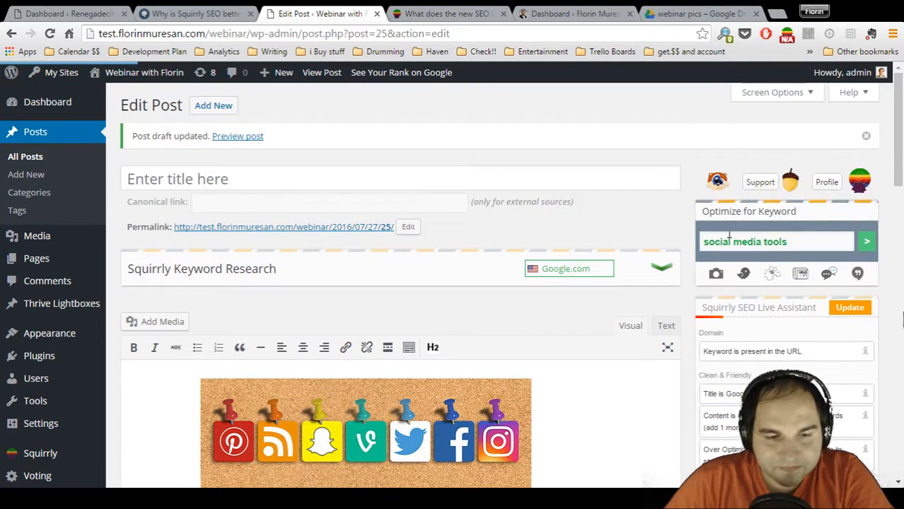
Review the content tree infographic in the squirrly.co article on Squirrly versus Yoast and return to the post editor
{"action": "left_click", "coordinate": [195, 14]}
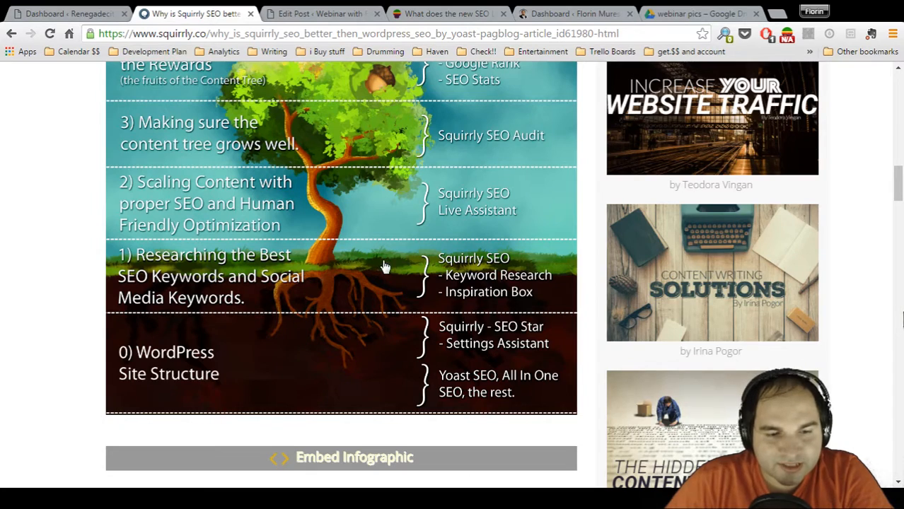
{"action": "scroll", "coordinate": [385, 267], "scroll_direction": "up", "scroll_amount": 1}
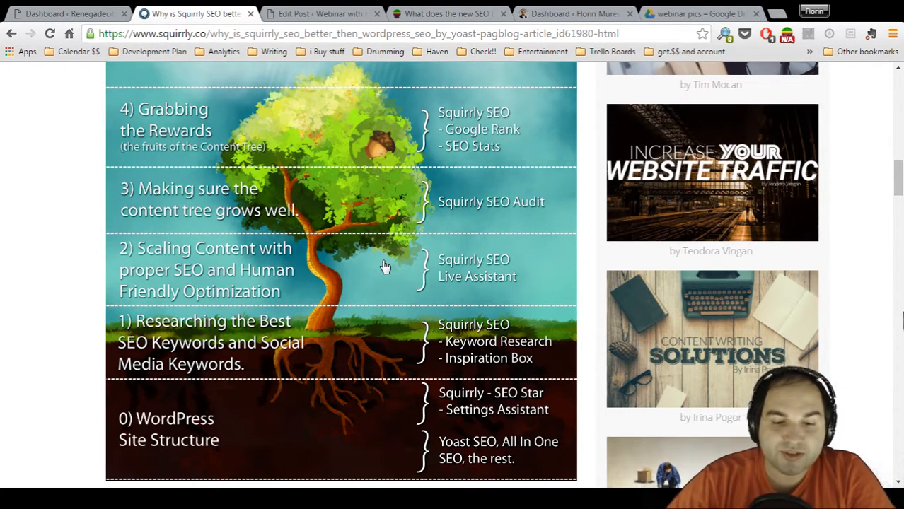
{"action": "left_click", "coordinate": [295, 14]}
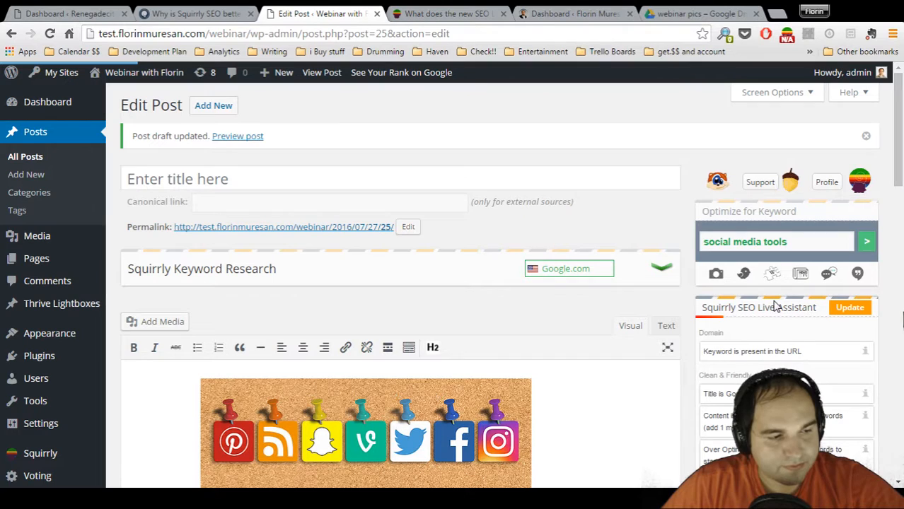
Title the post "10 Social Media Tools That Will Help Your Business Sky-Rocket in 2017"
{"action": "scroll", "coordinate": [700, 293], "scroll_direction": "down", "scroll_amount": 7}
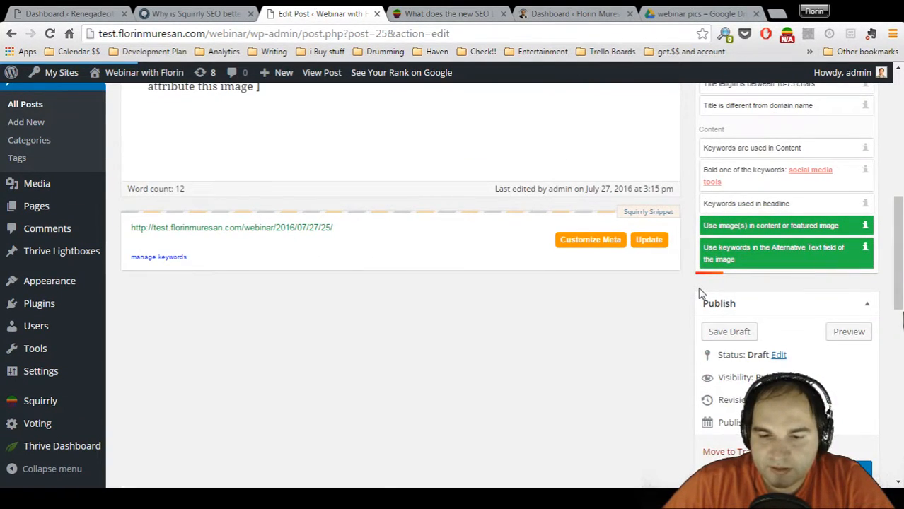
{"action": "scroll", "coordinate": [700, 294], "scroll_direction": "down", "scroll_amount": 3}
{"action": "scroll", "coordinate": [700, 294], "scroll_direction": "up", "scroll_amount": 9}
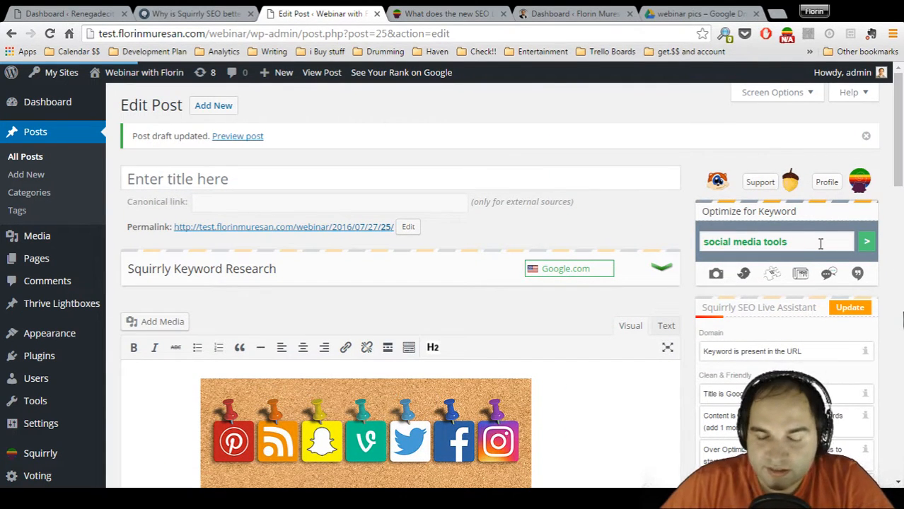
{"action": "scroll", "coordinate": [820, 244], "scroll_direction": "down", "scroll_amount": 1}
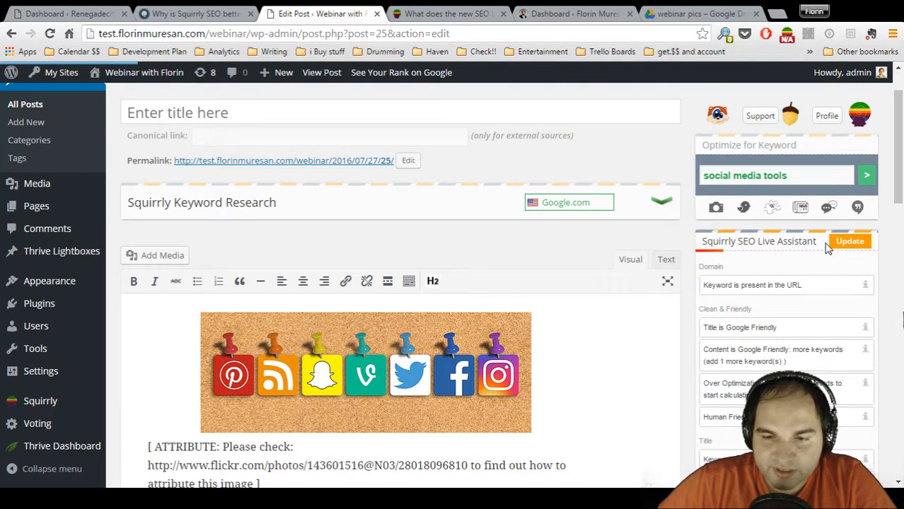
{"action": "left_click", "coordinate": [474, 109]}
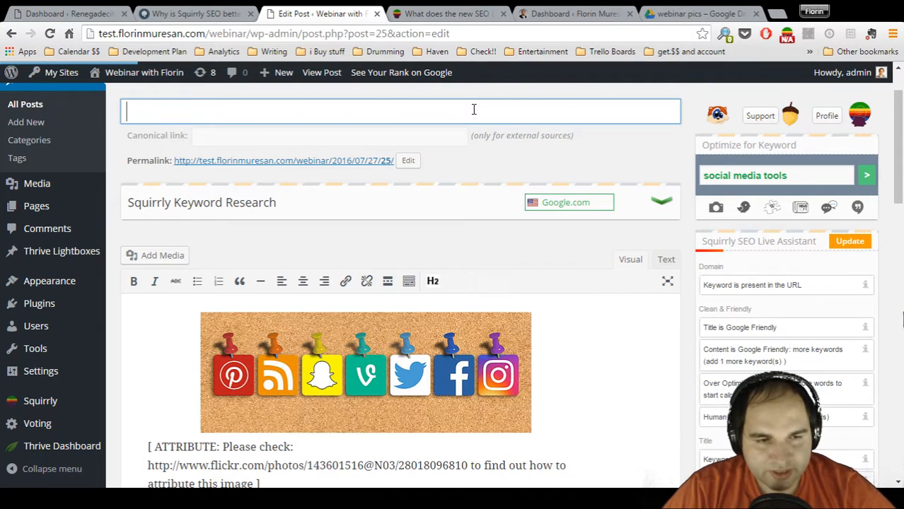
{"action": "type", "text": "10 "}
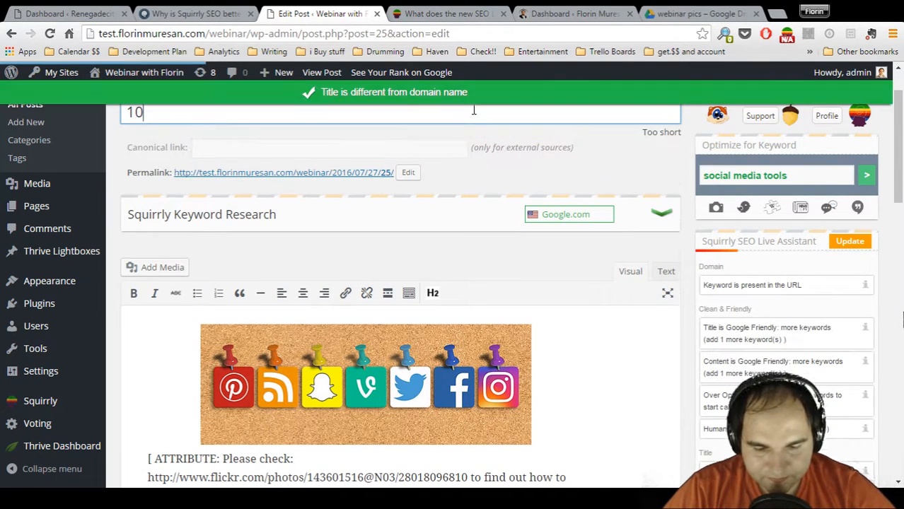
{"action": "type", "text": "Social M"}
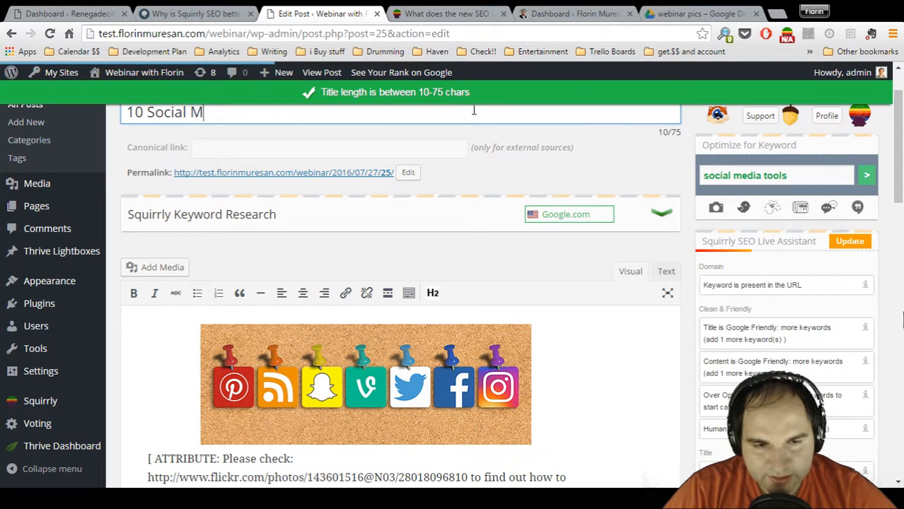
{"action": "type", "text": "edia Too"}
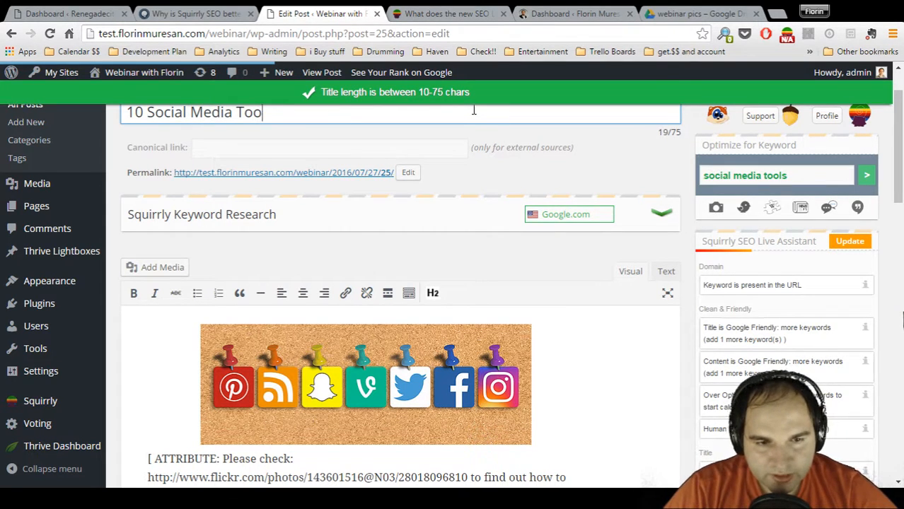
{"action": "type", "text": "ls That "}
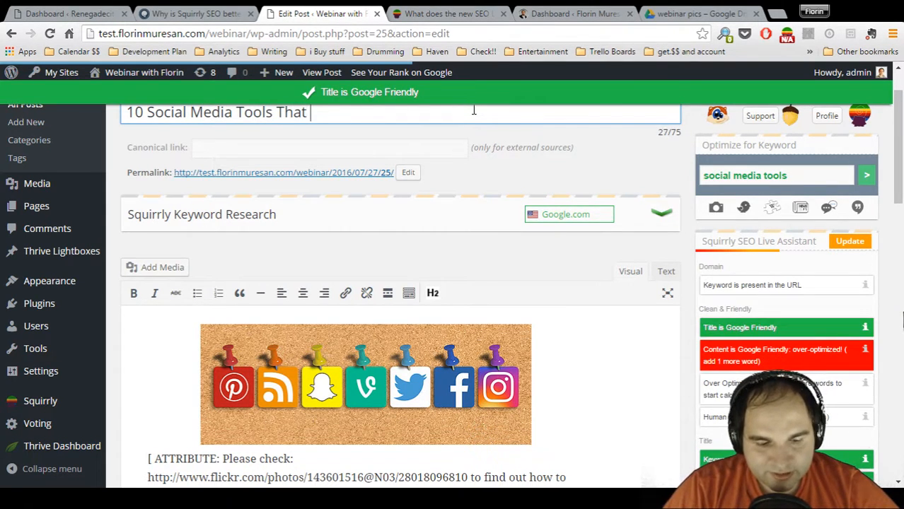
{"action": "type", "text": "Will H"}
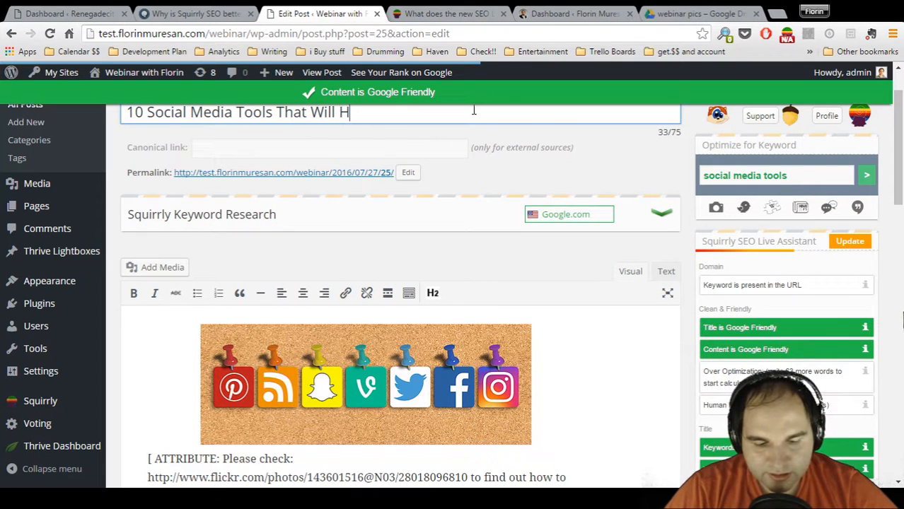
{"action": "type", "text": "elp Your Business Sky"}
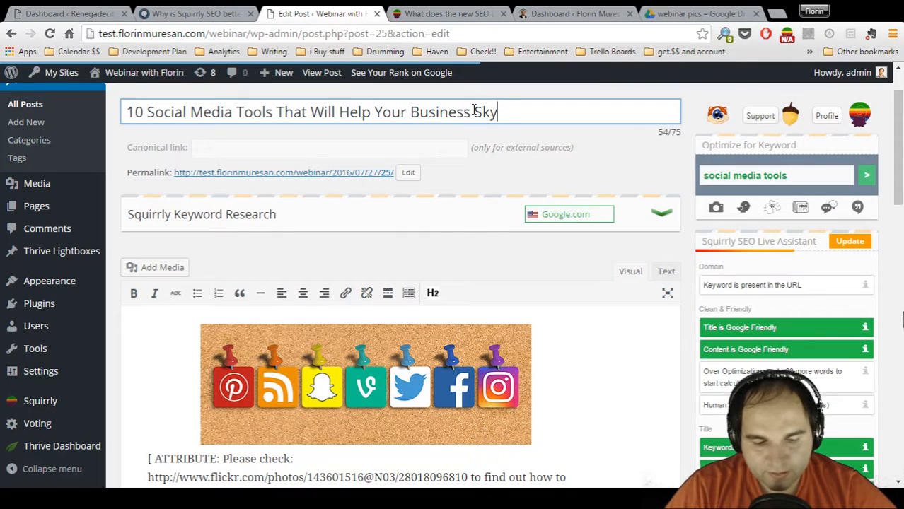
{"action": "type", "text": "-Rocket in 201"}
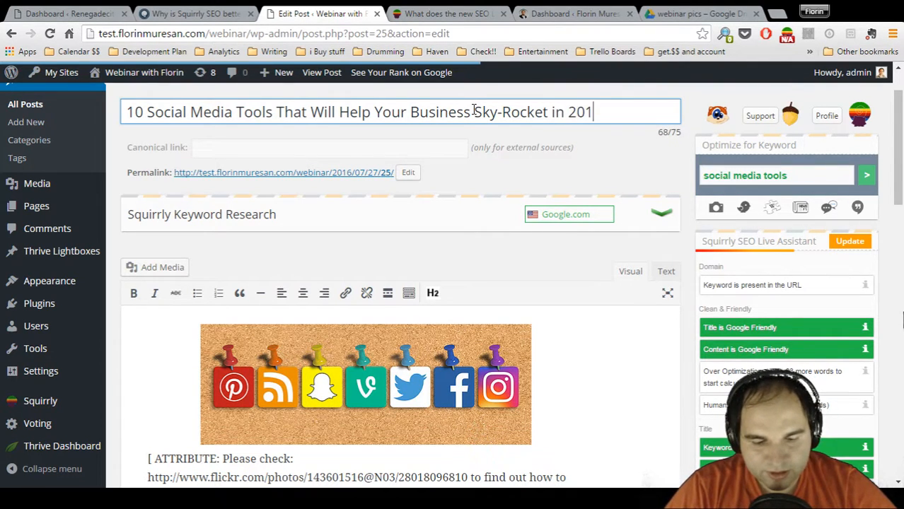
{"action": "type", "text": "7"}
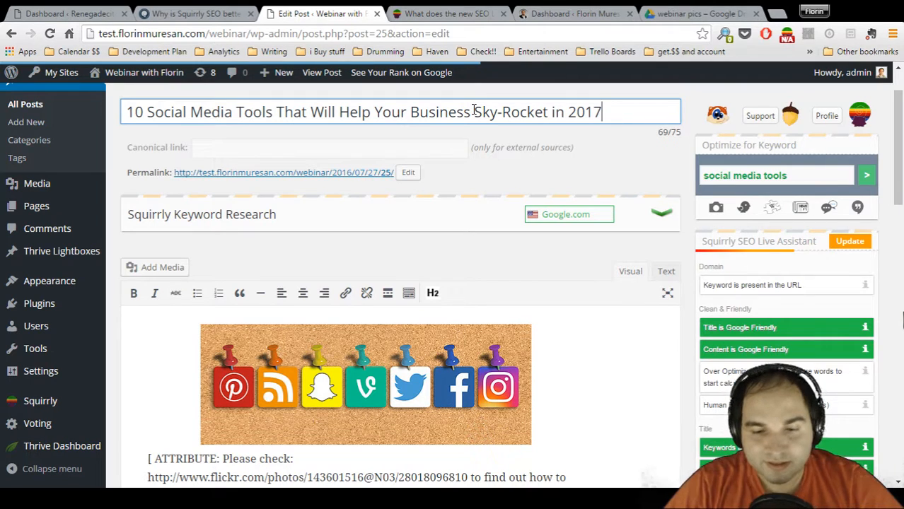
{"action": "left_click", "coordinate": [650, 171]}
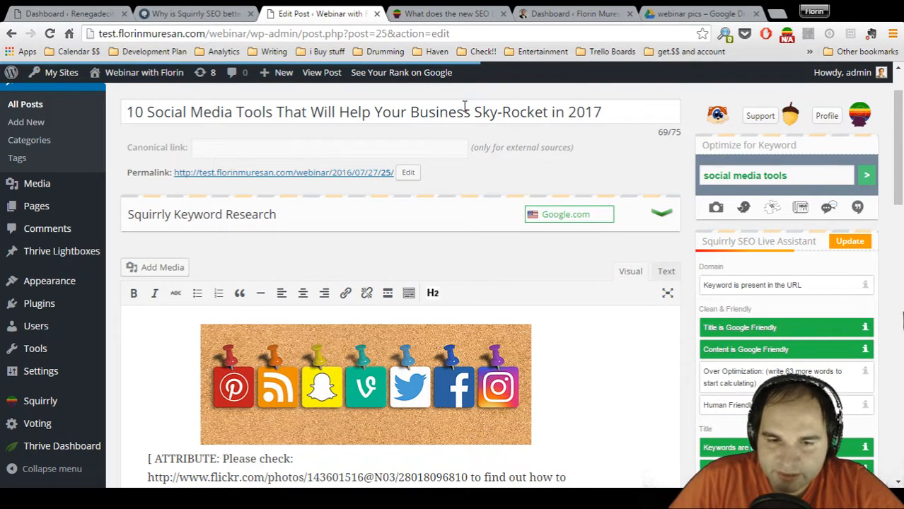
Review the Live Assistant's checklist for the post, including the Over Optimization, Human Friendly, title and content requirements
{"action": "scroll", "coordinate": [804, 330], "scroll_direction": "down", "scroll_amount": 1}
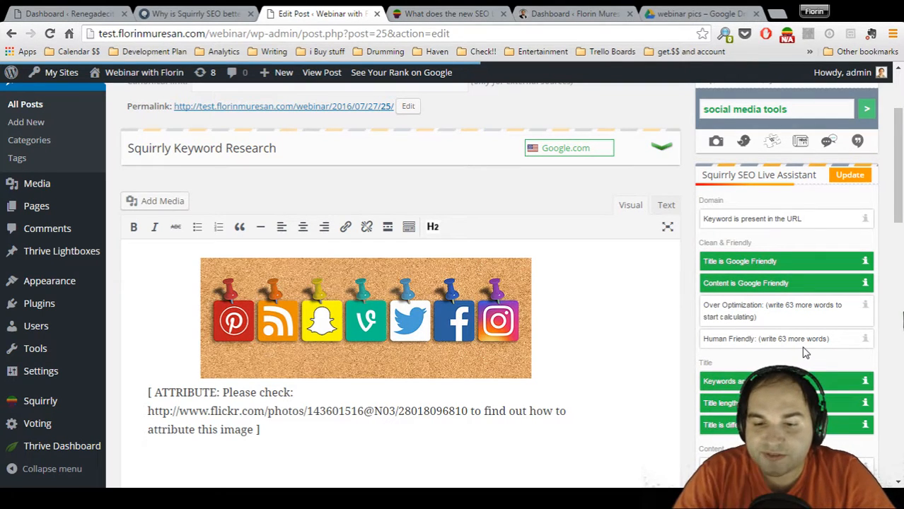
{"action": "left_click_drag", "start_coordinate": [757, 318], "coordinate": [702, 308]}
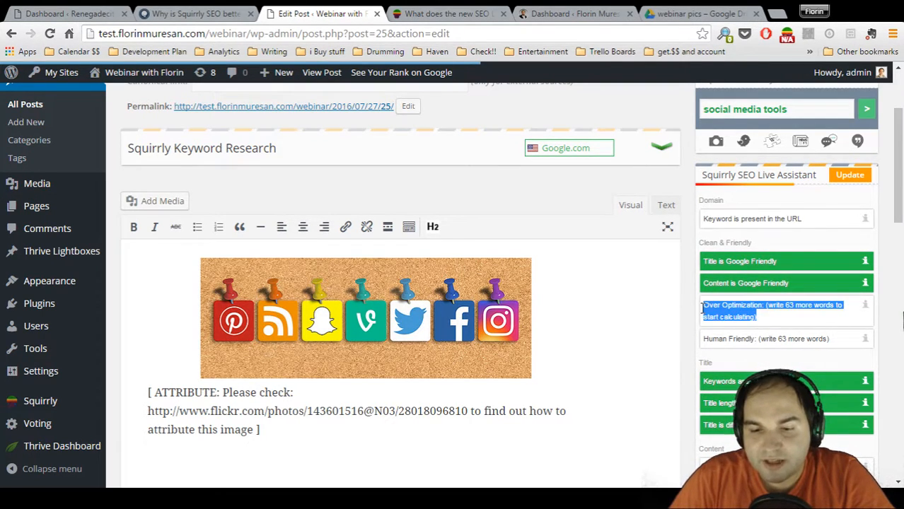
{"action": "left_click", "coordinate": [818, 320]}
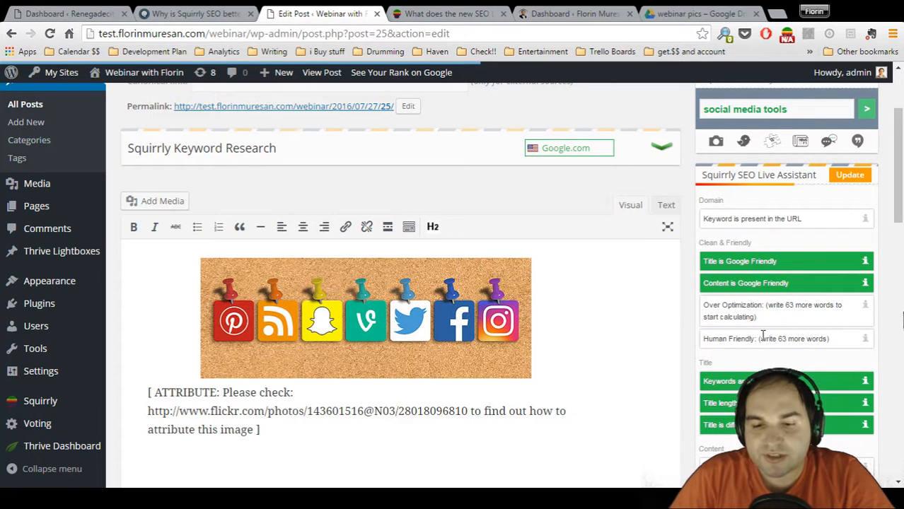
{"action": "scroll", "coordinate": [762, 336], "scroll_direction": "down", "scroll_amount": 3}
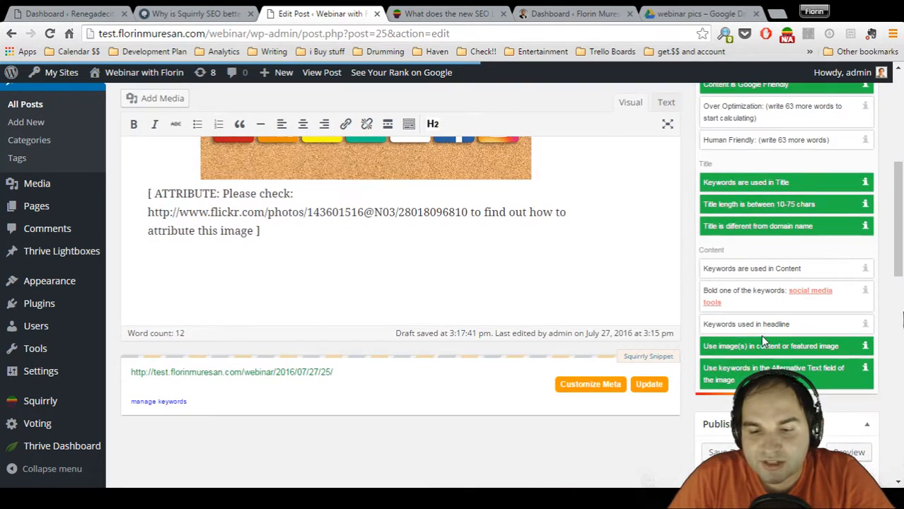
{"action": "scroll", "coordinate": [760, 335], "scroll_direction": "up", "scroll_amount": 5}
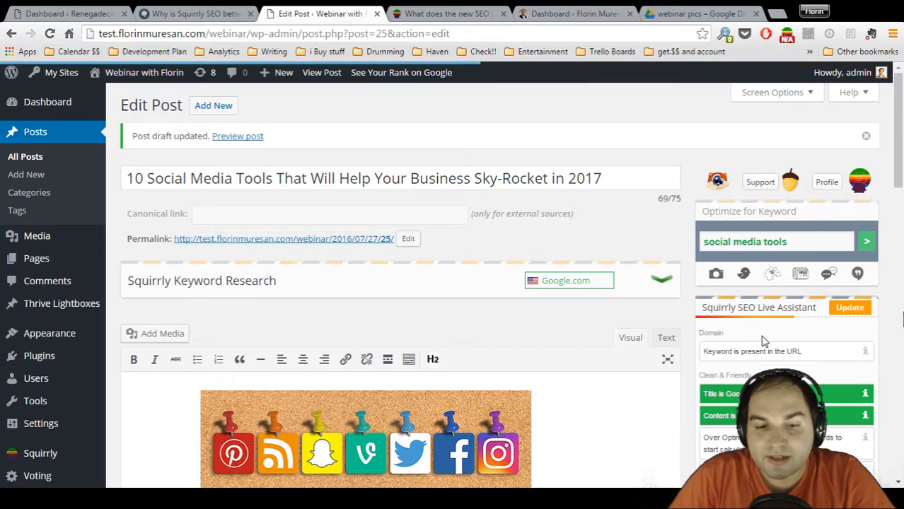
{"action": "scroll", "coordinate": [762, 341], "scroll_direction": "down", "scroll_amount": 1}
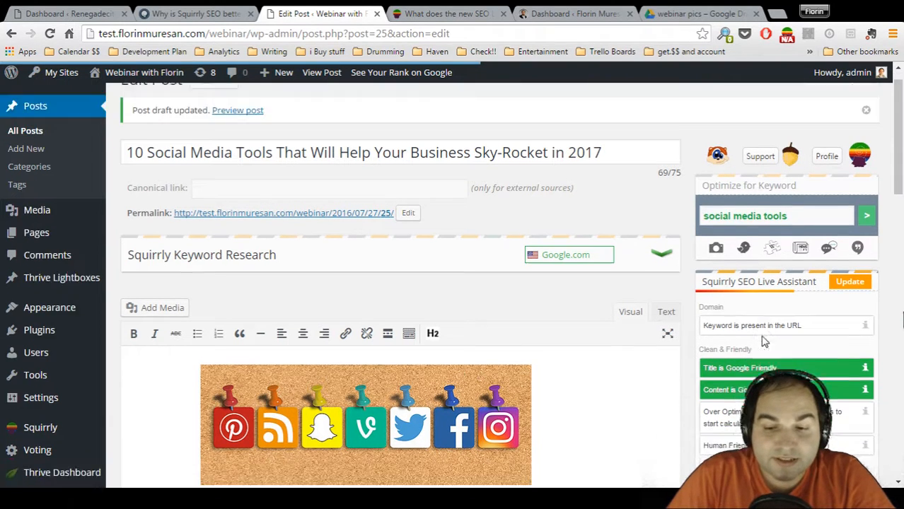
{"action": "scroll", "coordinate": [455, 373], "scroll_direction": "down", "scroll_amount": 2}
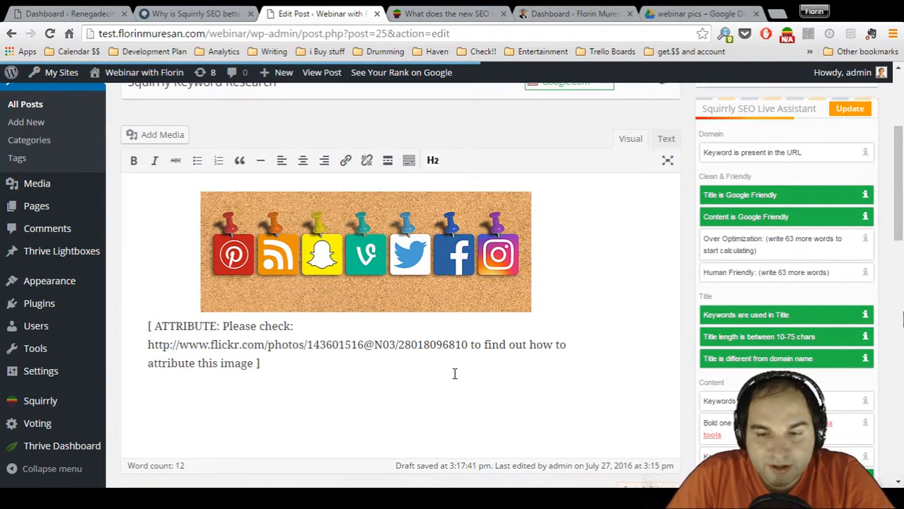
{"action": "scroll", "coordinate": [623, 365], "scroll_direction": "up", "scroll_amount": 3}
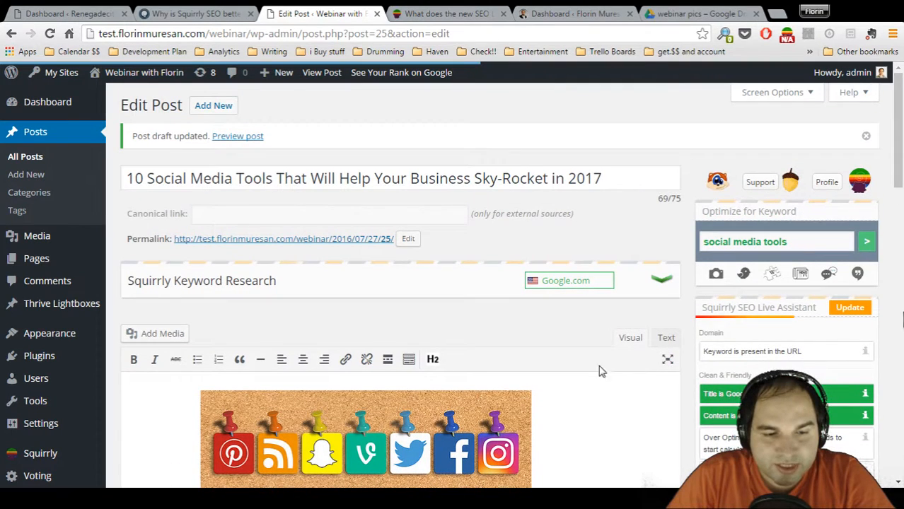
Replace the post's permalink slug with the full post title and apply the new permalink
{"action": "left_click", "coordinate": [471, 178]}
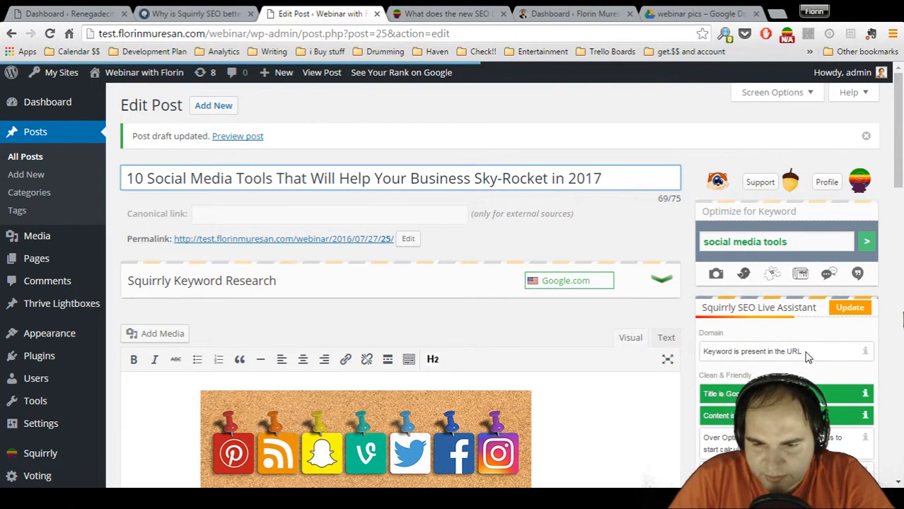
{"action": "left_click", "coordinate": [409, 238]}
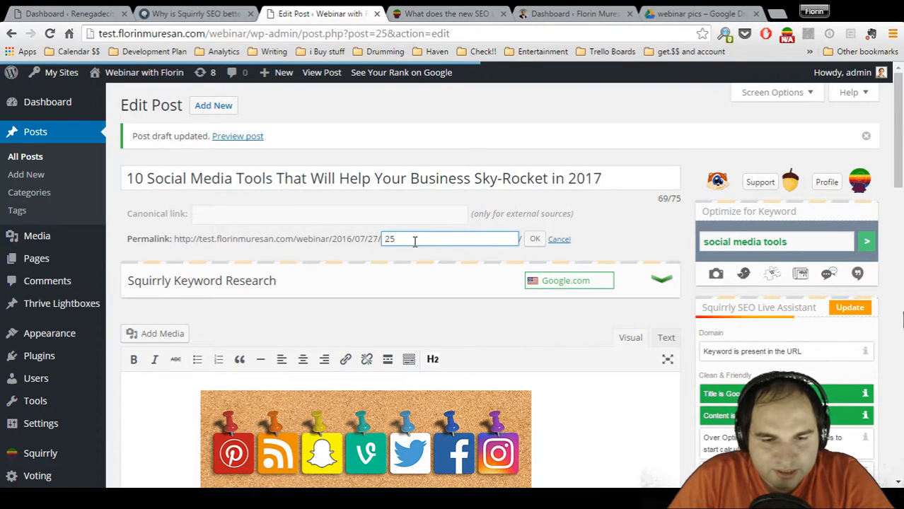
{"action": "triple_click", "coordinate": [384, 179]}
{"action": "key", "text": "ctrl+c"}
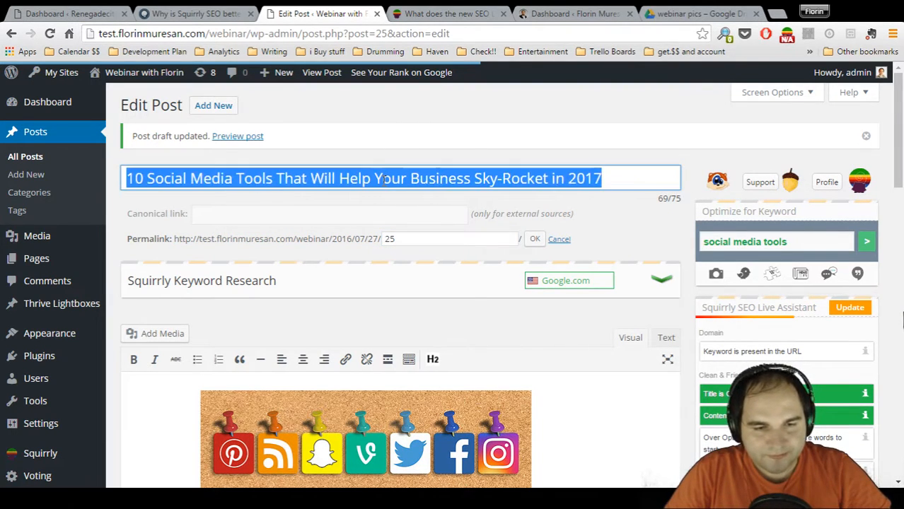
{"action": "double_click", "coordinate": [413, 235]}
{"action": "key", "text": "ctrl+v"}
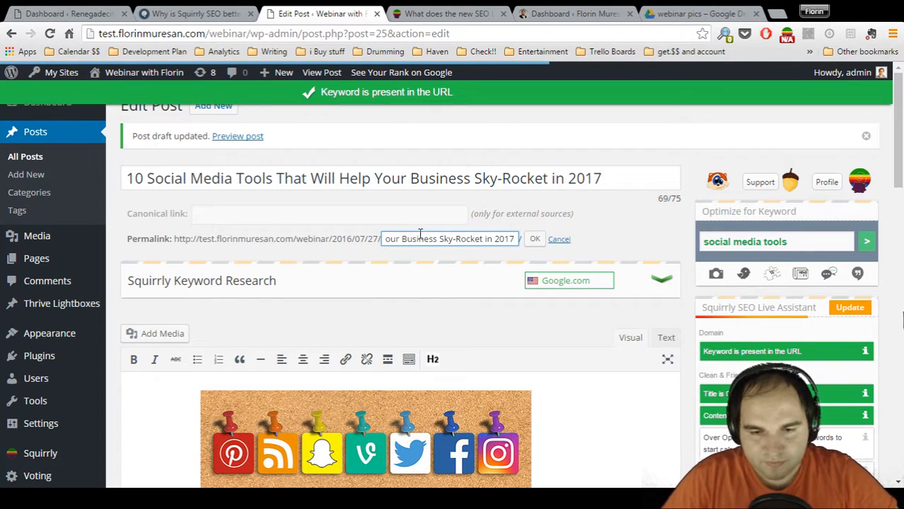
{"action": "left_click", "coordinate": [534, 239]}
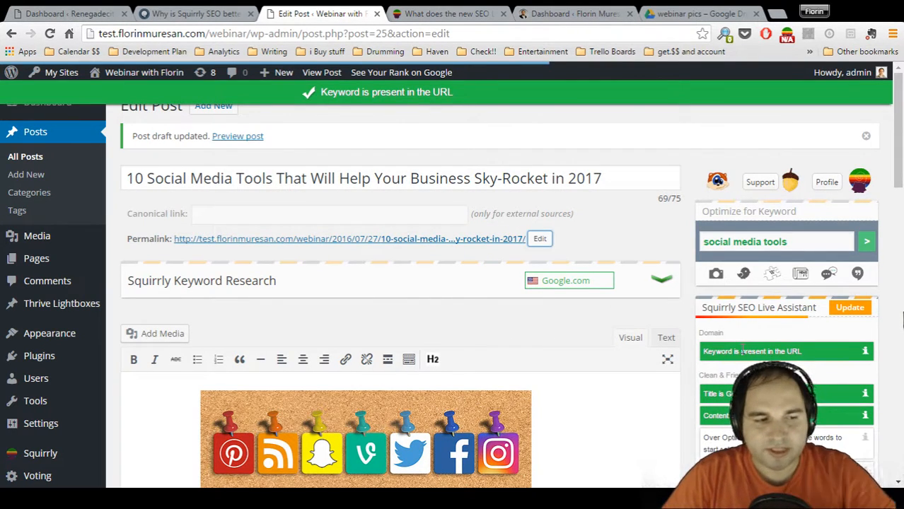
Write "In 2017 social media tools will be more important than ever." as a new paragraph below the image attribution
{"action": "scroll", "coordinate": [901, 320], "scroll_direction": "down", "scroll_amount": 1}
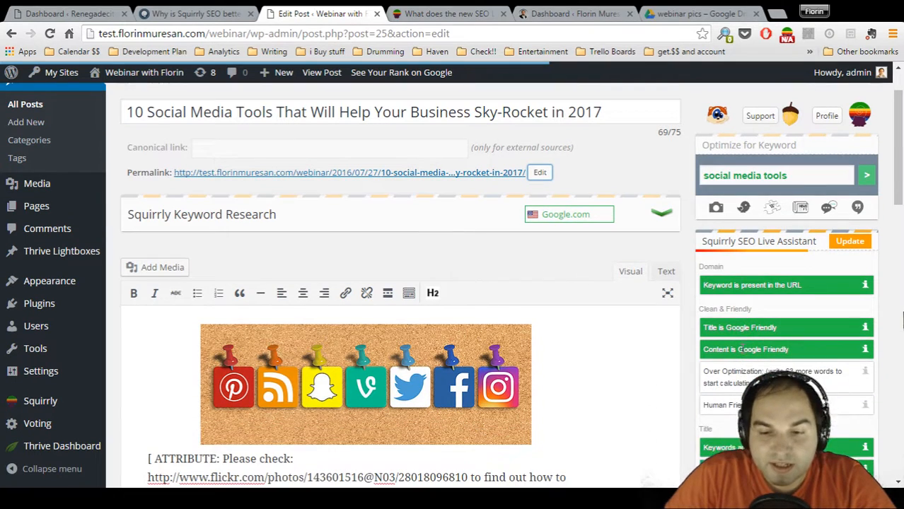
{"action": "scroll", "coordinate": [741, 352], "scroll_direction": "down", "scroll_amount": 1}
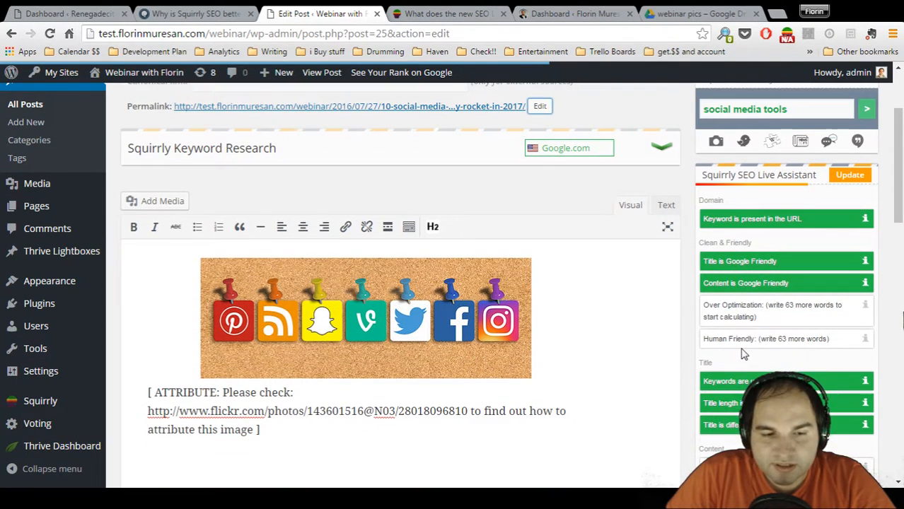
{"action": "scroll", "coordinate": [742, 352], "scroll_direction": "down", "scroll_amount": 1}
{"action": "scroll", "coordinate": [741, 348], "scroll_direction": "down", "scroll_amount": 1}
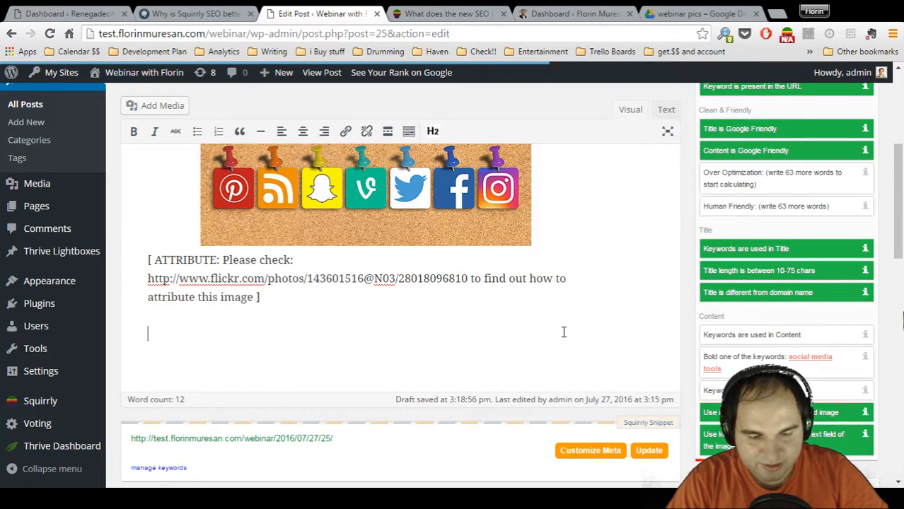
{"action": "type", "text": "In 2017 social media tools "}
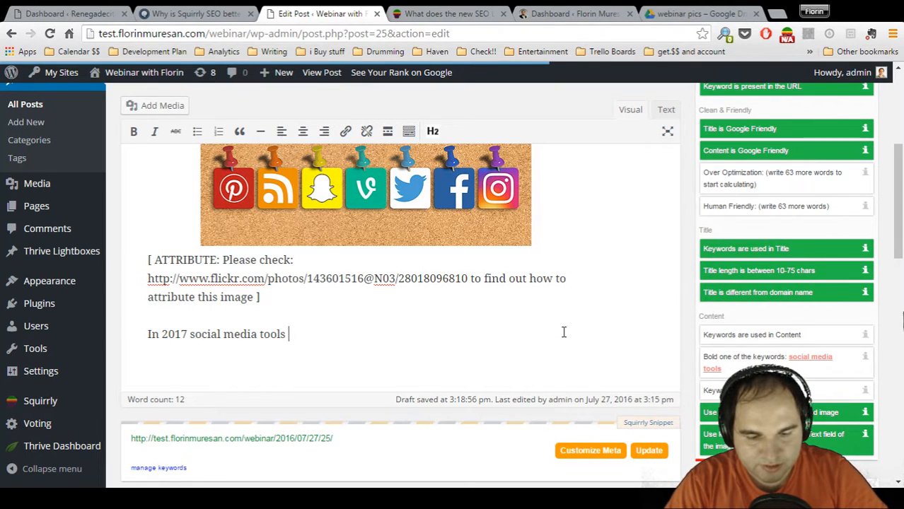
{"action": "type", "text": "will be more important "}
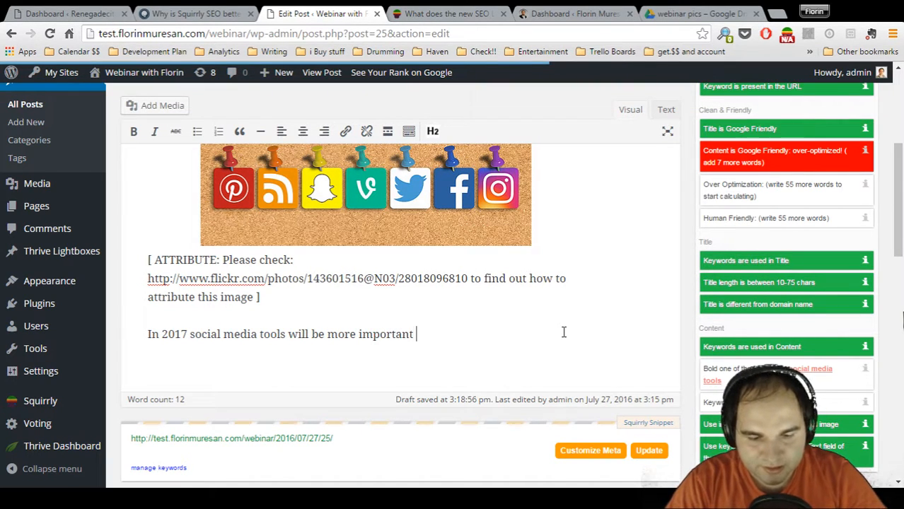
{"action": "type", "text": "than ever."}
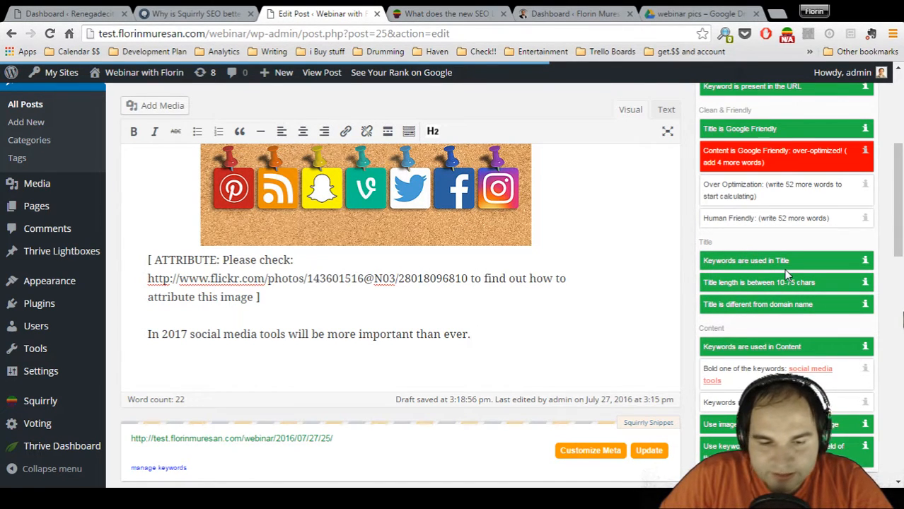
Make the keyword "social media tools" bold in the new sentence of the post body
{"action": "scroll", "coordinate": [784, 269], "scroll_direction": "down", "scroll_amount": 2}
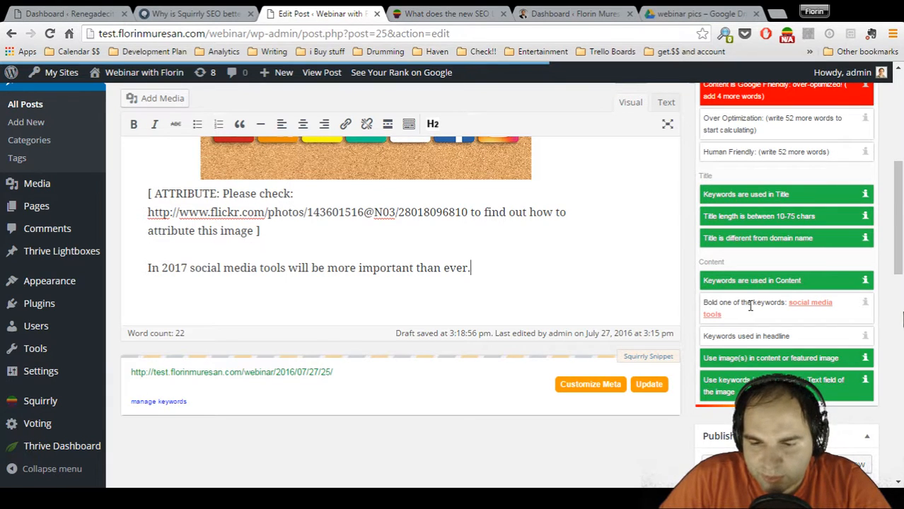
{"action": "mouse_move", "coordinate": [809, 312]}
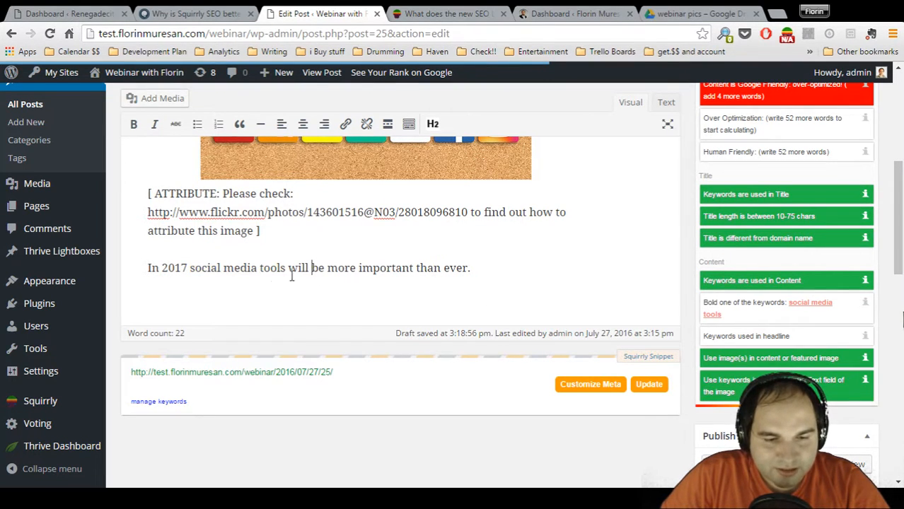
{"action": "left_click_drag", "start_coordinate": [255, 261], "coordinate": [288, 258]}
{"action": "left_click", "coordinate": [135, 125]}
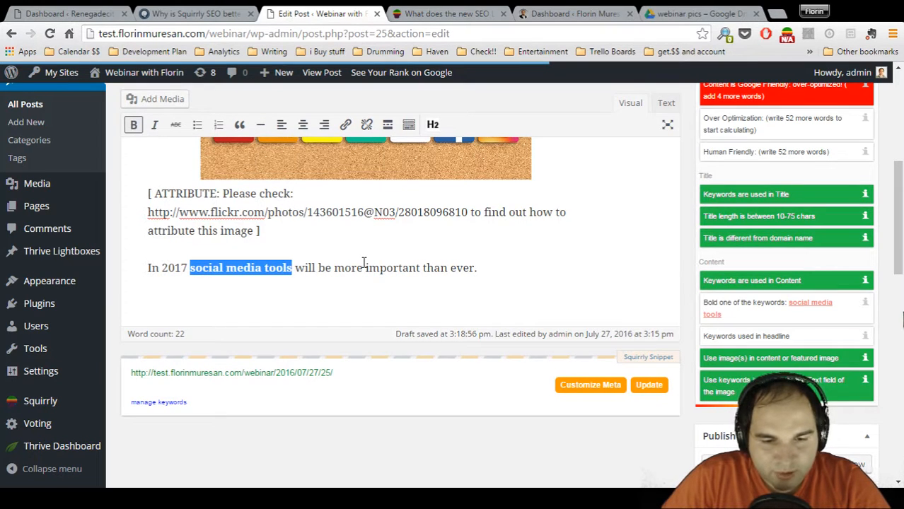
Deselect the bold keyword and check the Live Assistant's keyword and content-length requirements
{"action": "left_click", "coordinate": [386, 269]}
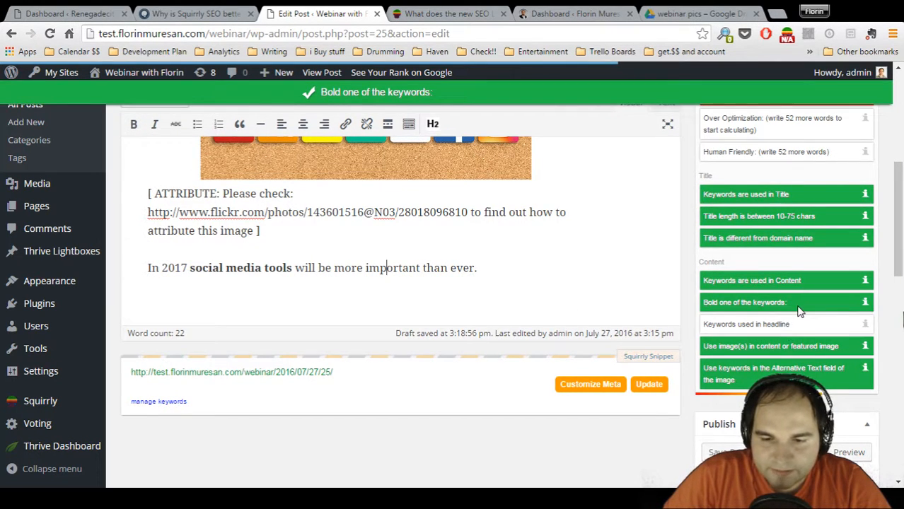
{"action": "scroll", "coordinate": [781, 323], "scroll_direction": "up", "scroll_amount": 2}
{"action": "scroll", "coordinate": [787, 335], "scroll_direction": "up", "scroll_amount": 3}
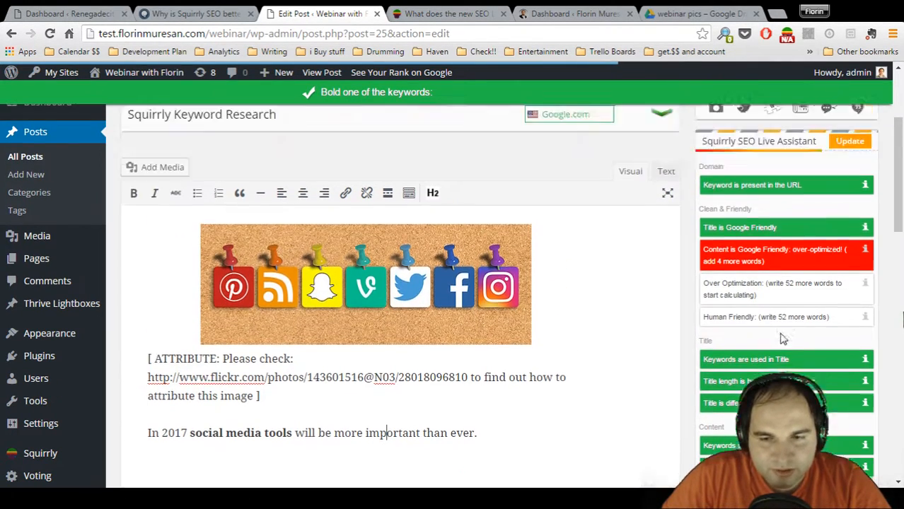
{"action": "scroll", "coordinate": [778, 333], "scroll_direction": "down", "scroll_amount": 4}
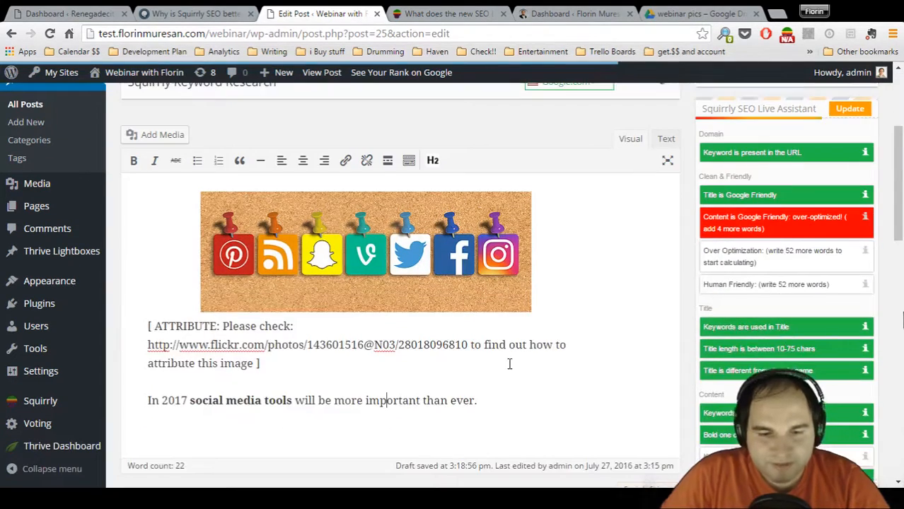
Add the words "twitter facebook instagram pinterest vine" as a new paragraph below the sentence about social media tools
{"action": "left_click_drag", "start_coordinate": [477, 334], "coordinate": [316, 332]}
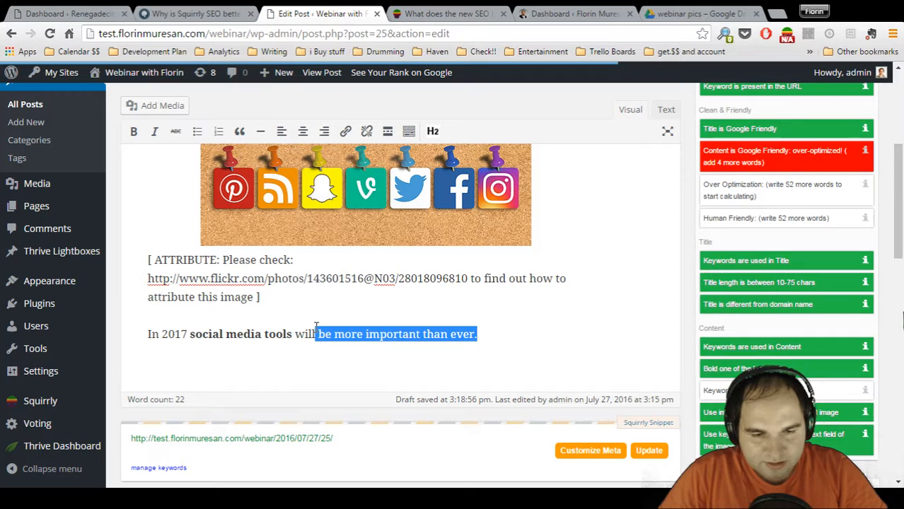
{"action": "left_click", "coordinate": [478, 334]}
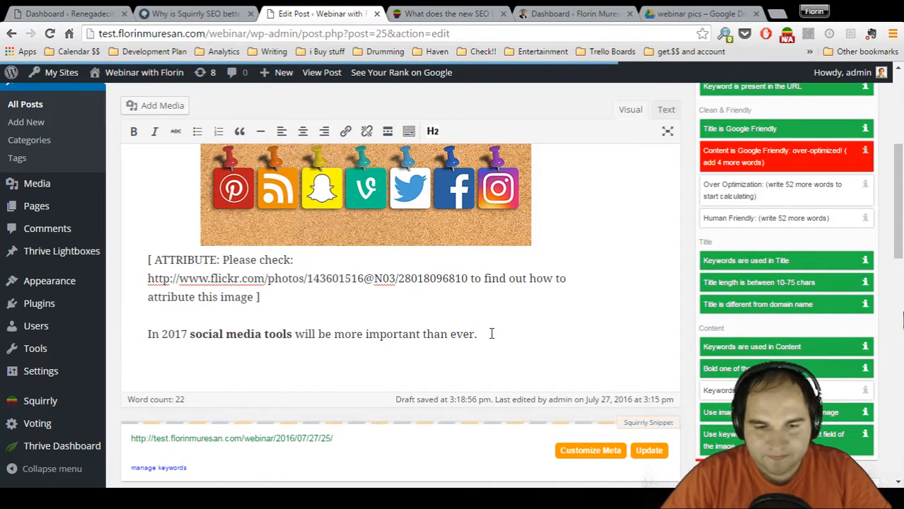
{"action": "key", "text": "Return"}
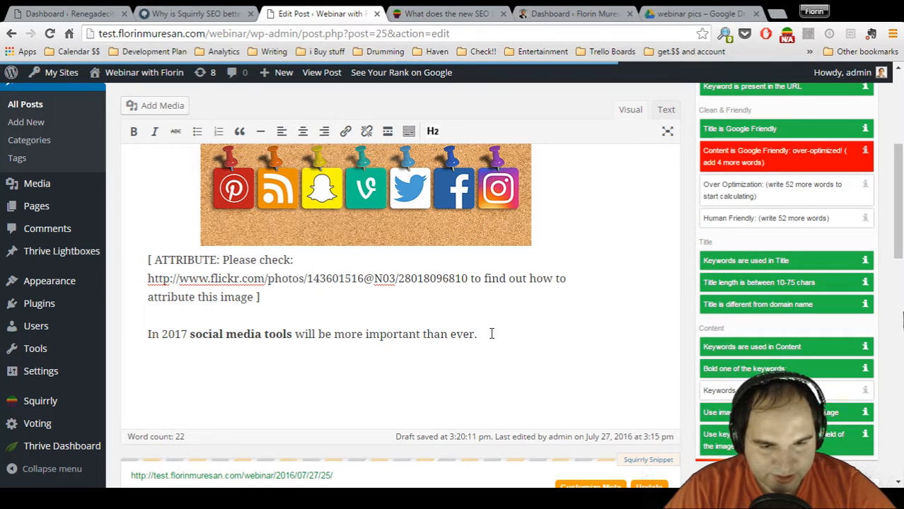
{"action": "type", "text": "tw"}
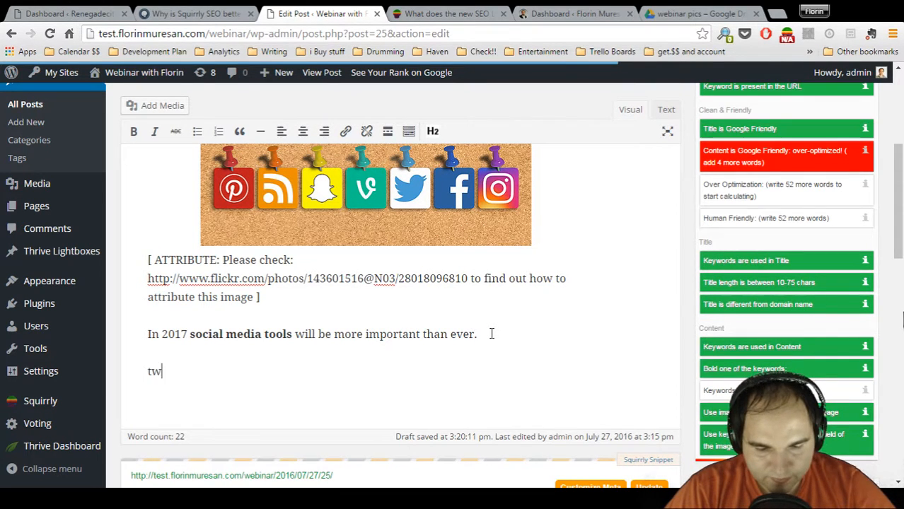
{"action": "type", "text": "itter facebook"}
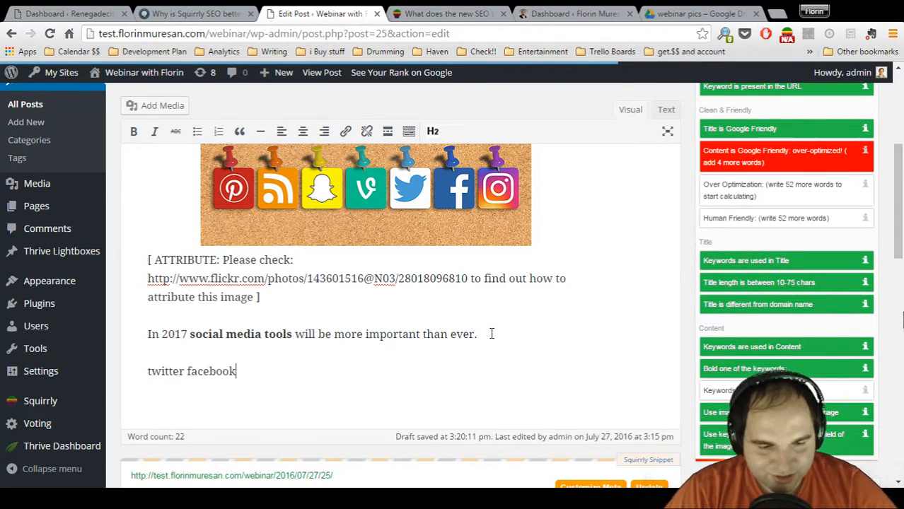
{"action": "type", "text": " instagram"}
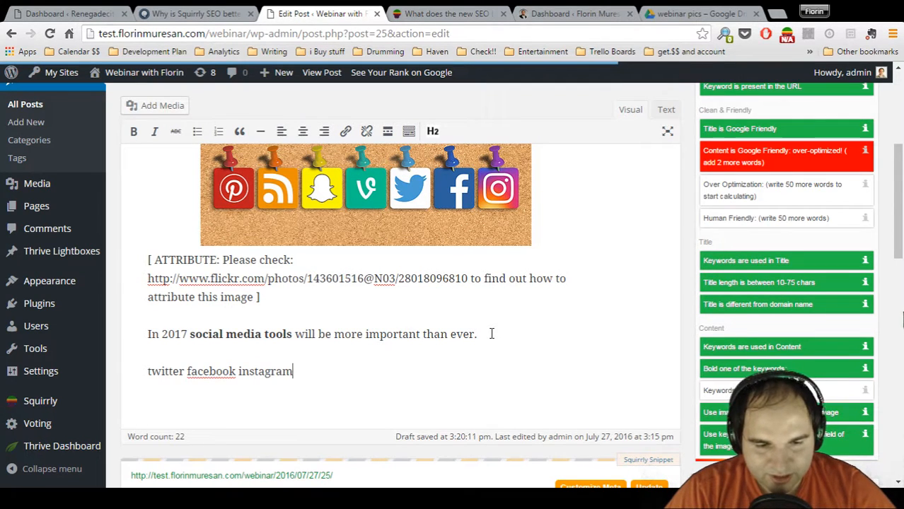
{"action": "type", "text": " pinterest vine"}
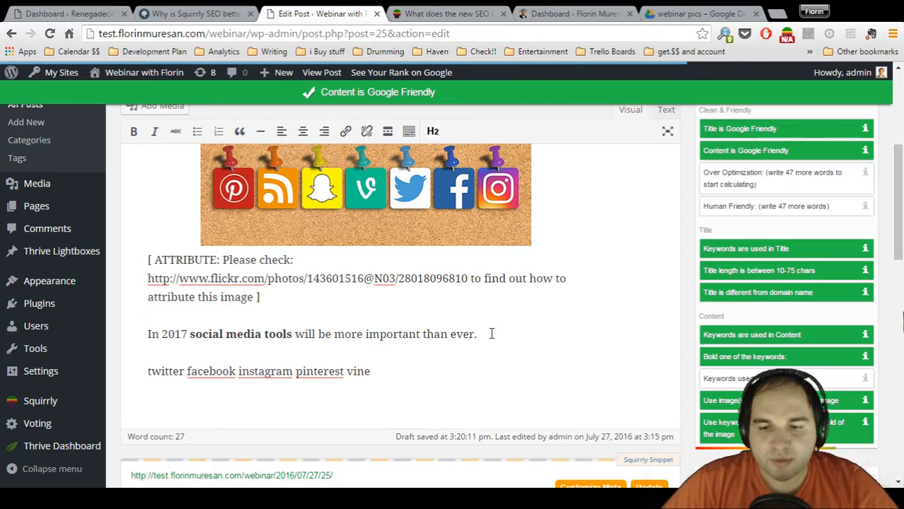
Check the Live Assistant's updated checklist and save the post as a draft
{"action": "scroll", "coordinate": [750, 269], "scroll_direction": "down", "scroll_amount": 1}
{"action": "scroll", "coordinate": [750, 269], "scroll_direction": "up", "scroll_amount": 2}
{"action": "scroll", "coordinate": [749, 269], "scroll_direction": "up", "scroll_amount": 2}
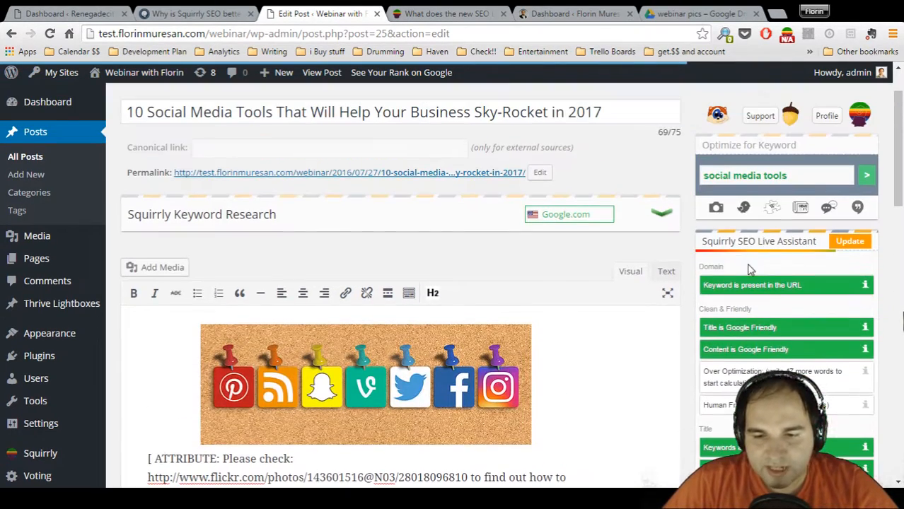
{"action": "scroll", "coordinate": [775, 358], "scroll_direction": "down", "scroll_amount": 6}
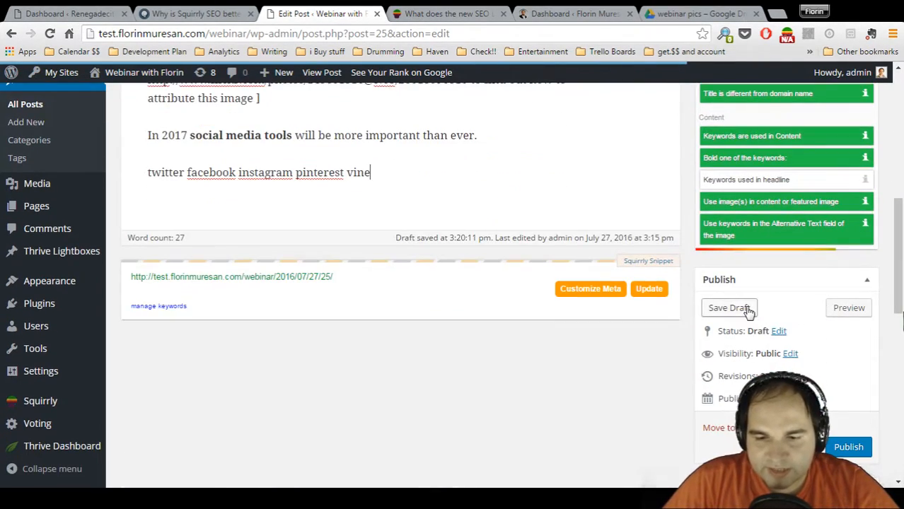
{"action": "left_click", "coordinate": [746, 312]}
Look over the saved draft and open Squirrly's SEO settings page
{"action": "scroll", "coordinate": [769, 256], "scroll_direction": "down", "scroll_amount": 3}
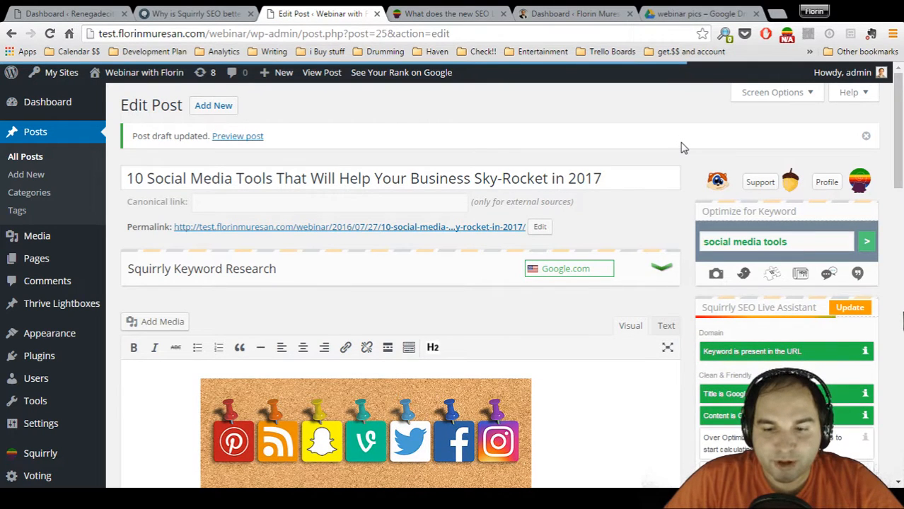
{"action": "scroll", "coordinate": [683, 147], "scroll_direction": "down", "scroll_amount": 2}
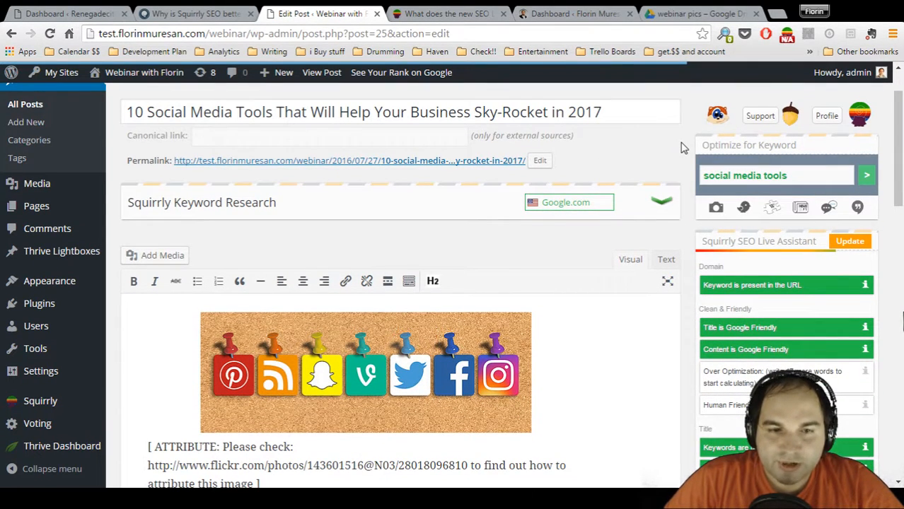
{"action": "scroll", "coordinate": [683, 147], "scroll_direction": "up", "scroll_amount": 1}
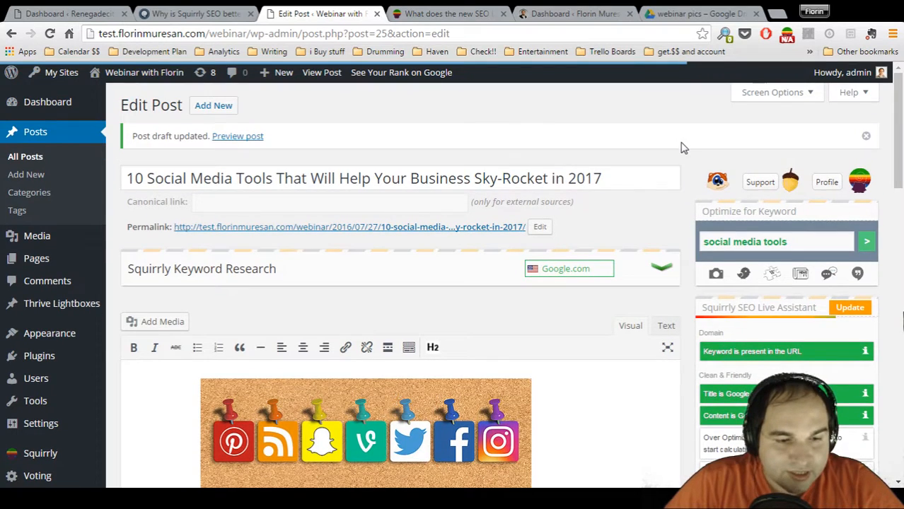
{"action": "scroll", "coordinate": [43, 380], "scroll_direction": "down", "scroll_amount": 3}
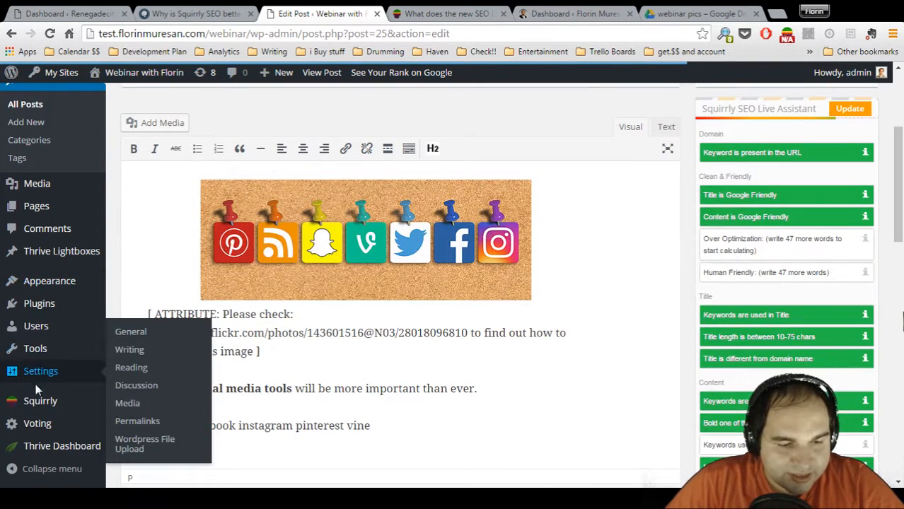
{"action": "mouse_move", "coordinate": [40, 400]}
{"action": "left_click", "coordinate": [121, 396]}
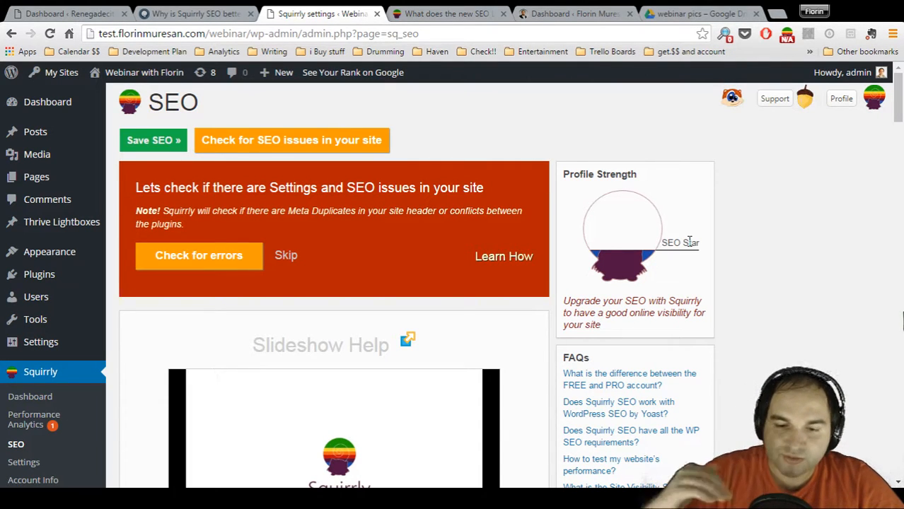
Run Squirrly's check for settings and SEO errors, repeat it for plugin conflicts, and look over the SEO options
{"action": "left_click", "coordinate": [200, 261]}
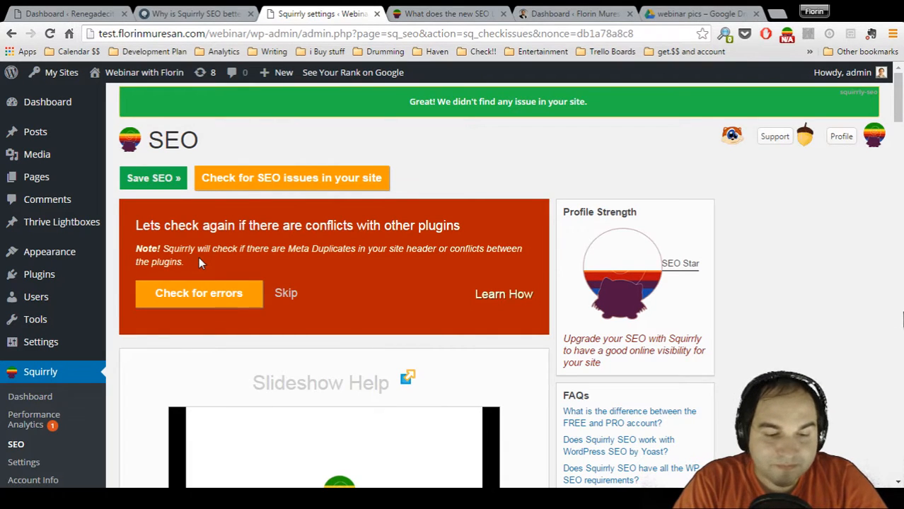
{"action": "left_click", "coordinate": [208, 292]}
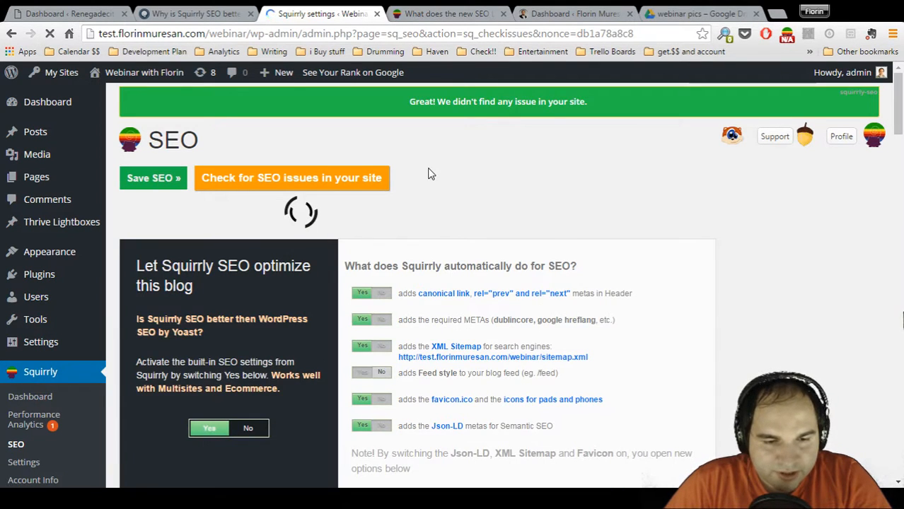
{"action": "scroll", "coordinate": [457, 206], "scroll_direction": "down", "scroll_amount": 1}
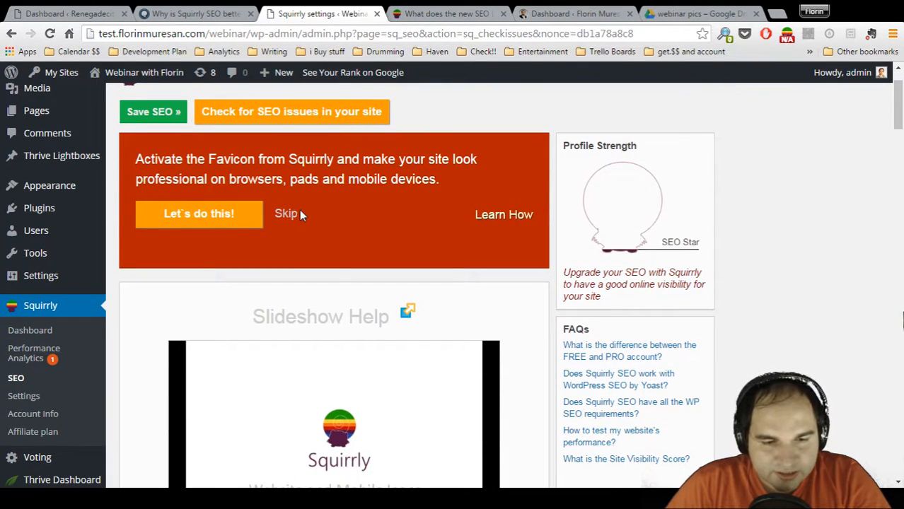
{"action": "scroll", "coordinate": [708, 205], "scroll_direction": "up", "scroll_amount": 1}
{"action": "scroll", "coordinate": [708, 204], "scroll_direction": "down", "scroll_amount": 8}
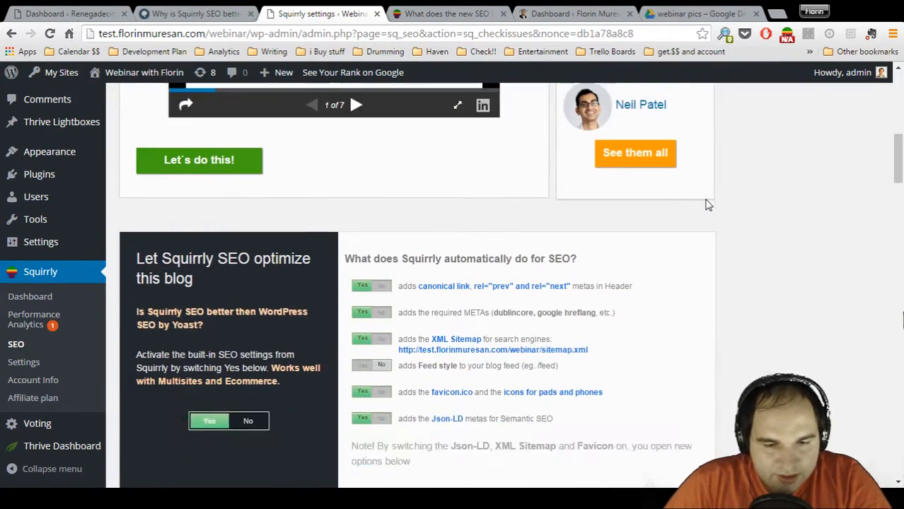
{"action": "scroll", "coordinate": [707, 204], "scroll_direction": "down", "scroll_amount": 7}
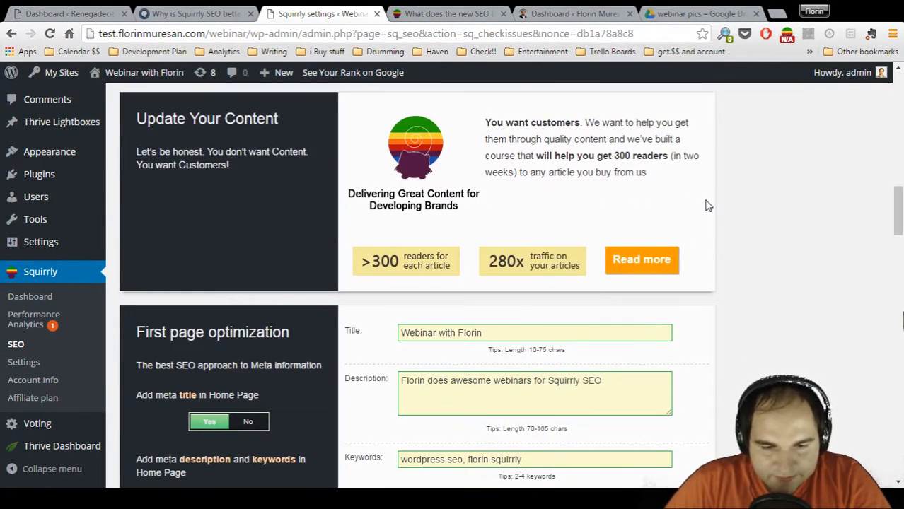
{"action": "scroll", "coordinate": [708, 204], "scroll_direction": "up", "scroll_amount": 15}
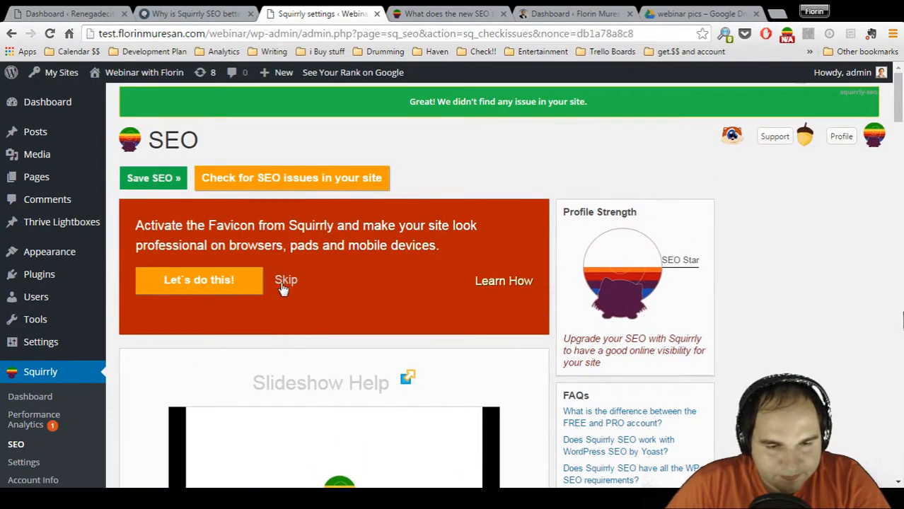
Skip the suggested tasks for activating the Favicon, activating Json-LD and adding Google Analytics
{"action": "left_click", "coordinate": [285, 282]}
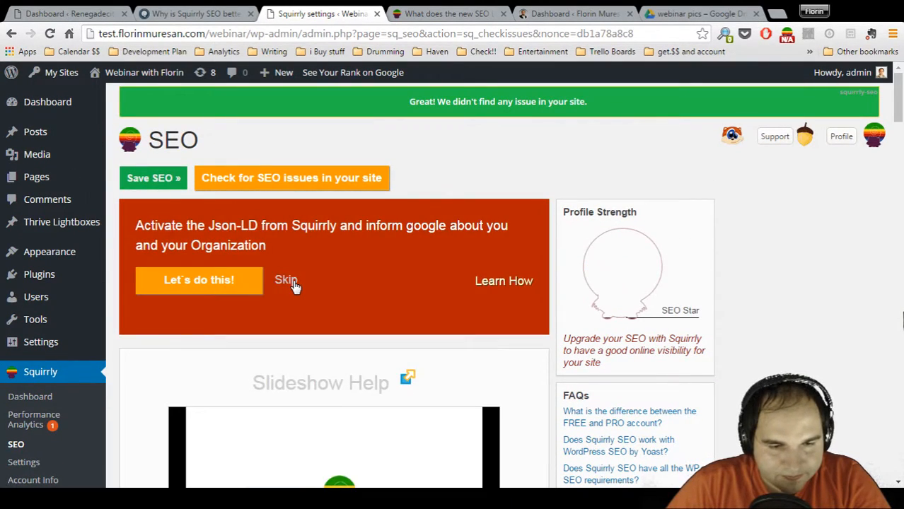
{"action": "left_click", "coordinate": [295, 284]}
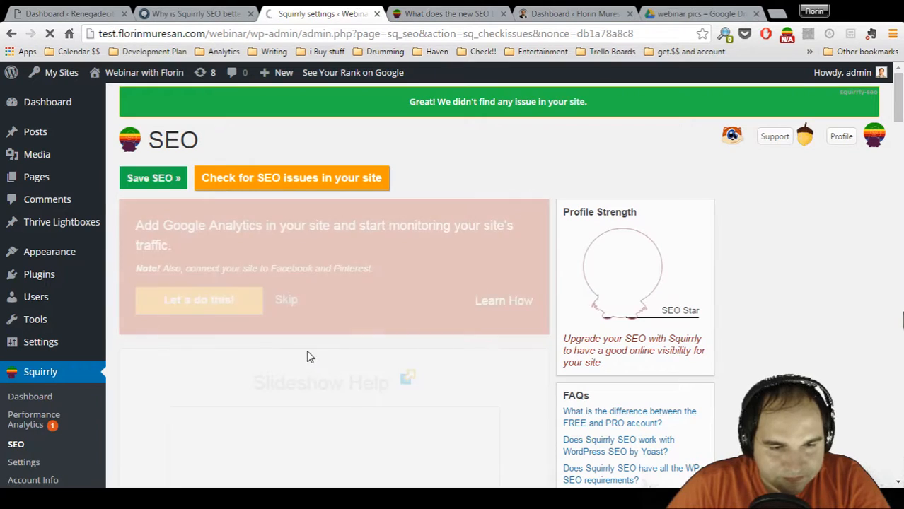
{"action": "left_click", "coordinate": [295, 304]}
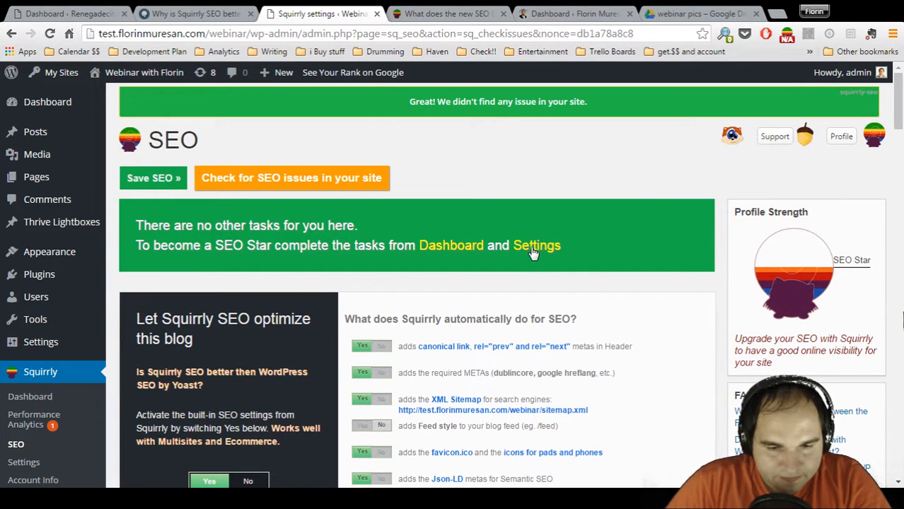
Reopen the draft "10 Social Media Tools That Will Help Your Business Sky-Rocket in 2017" from the posts list for editing
{"action": "scroll", "coordinate": [532, 253], "scroll_direction": "down", "scroll_amount": 4}
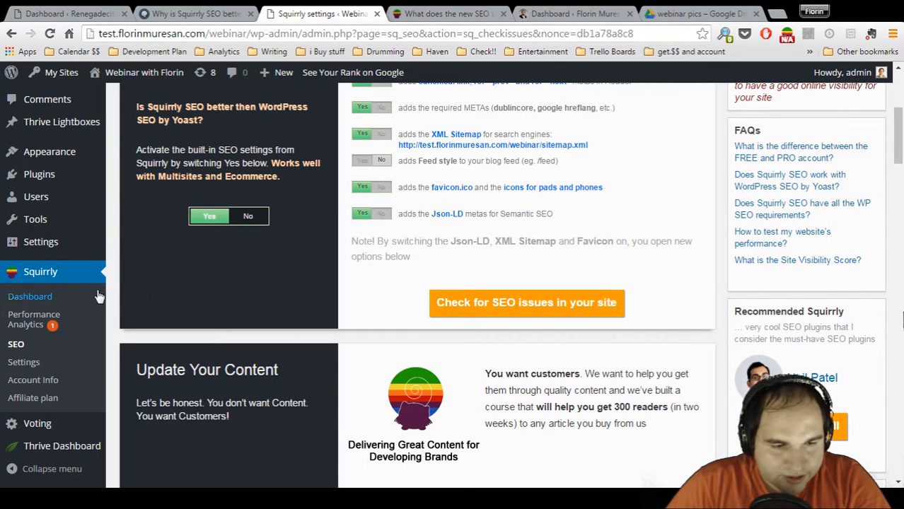
{"action": "scroll", "coordinate": [359, 234], "scroll_direction": "up", "scroll_amount": 4}
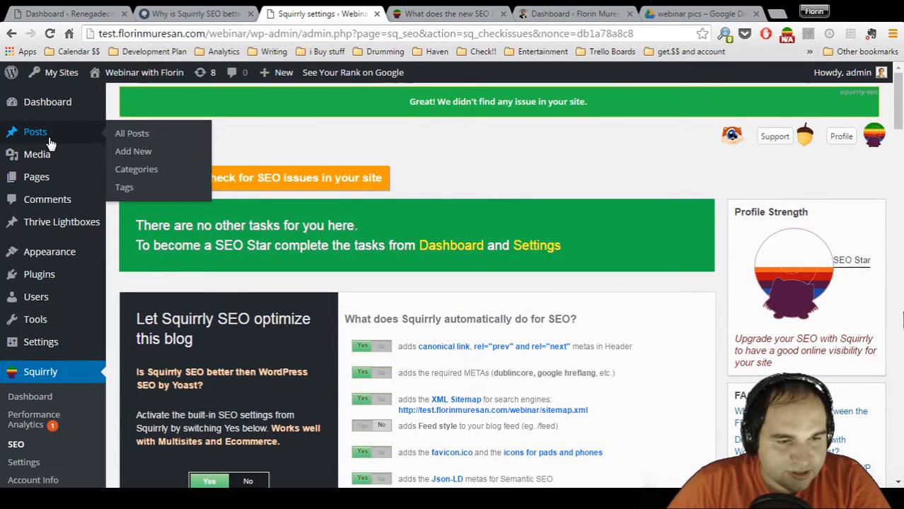
{"action": "left_click", "coordinate": [49, 137]}
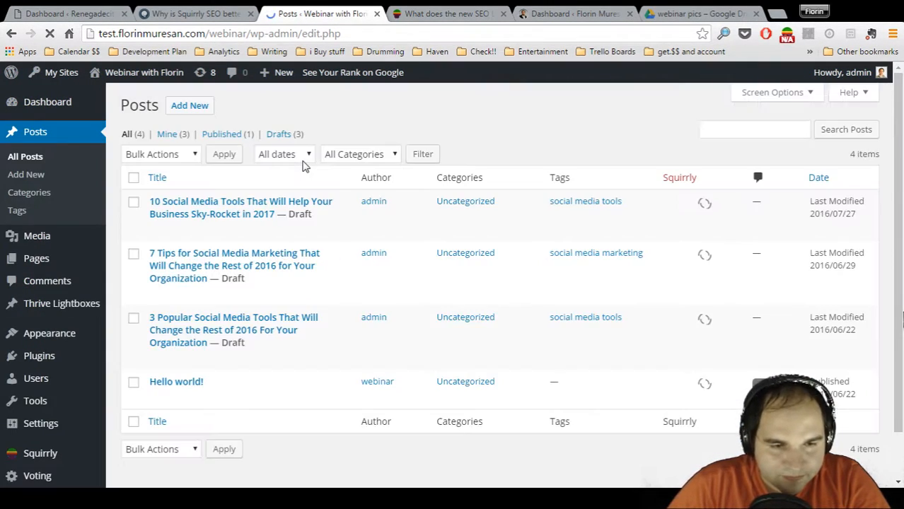
{"action": "left_click", "coordinate": [157, 230]}
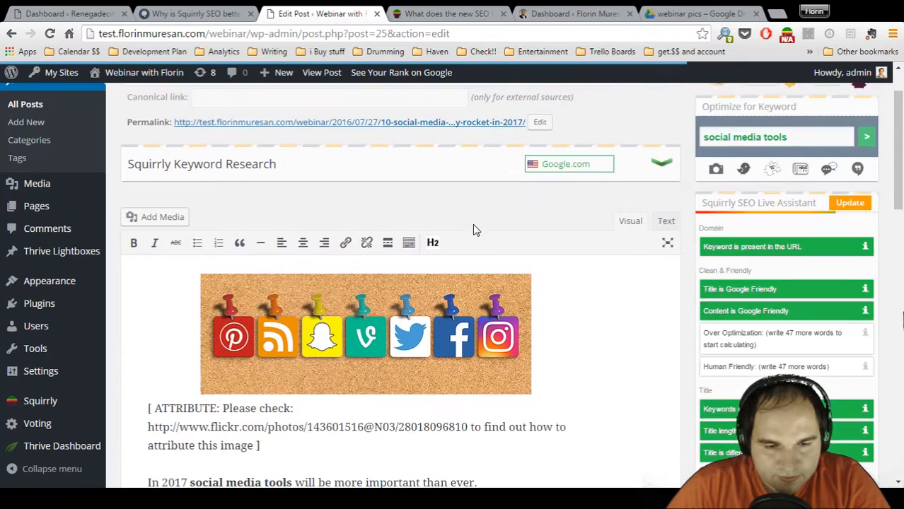
Examine the title and description in the post's Squirrly Snippet, opening its meta fields and cancelling without changes
{"action": "scroll", "coordinate": [473, 224], "scroll_direction": "down", "scroll_amount": 4}
{"action": "scroll", "coordinate": [474, 225], "scroll_direction": "down", "scroll_amount": 3}
{"action": "scroll", "coordinate": [476, 229], "scroll_direction": "up", "scroll_amount": 1}
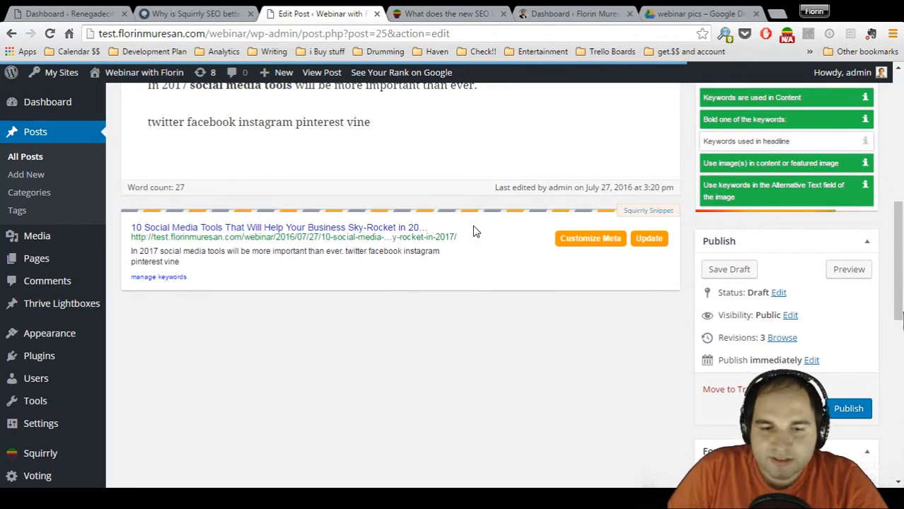
{"action": "scroll", "coordinate": [472, 256], "scroll_direction": "up", "scroll_amount": 1}
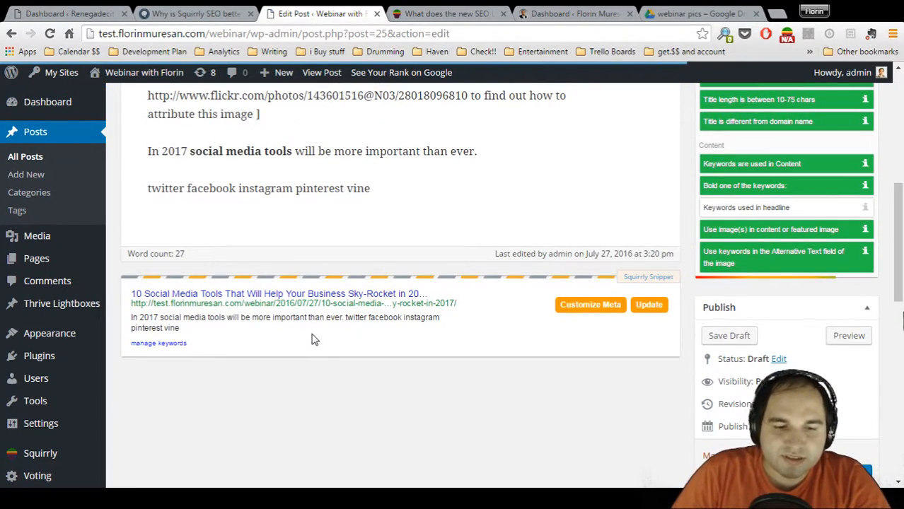
{"action": "left_click_drag", "start_coordinate": [192, 329], "coordinate": [126, 317]}
{"action": "left_click", "coordinate": [189, 324]}
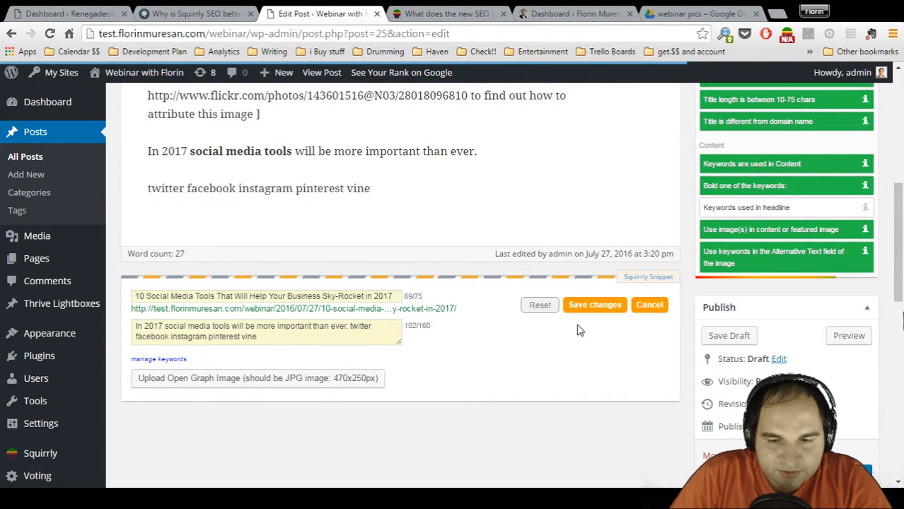
{"action": "left_click", "coordinate": [649, 307]}
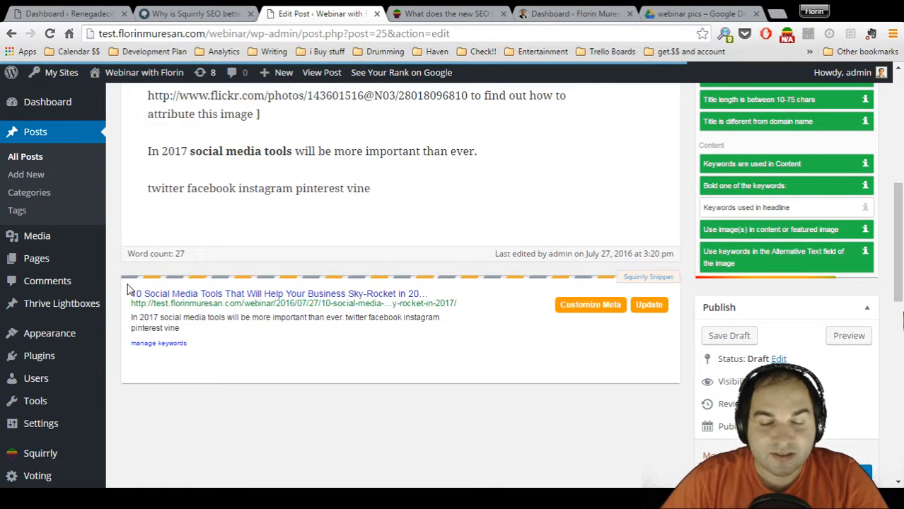
Change the snippet's meta description to "These 10 social media tools will make you super successful in 2017. See all of them here" and save it
{"action": "left_click", "coordinate": [595, 305]}
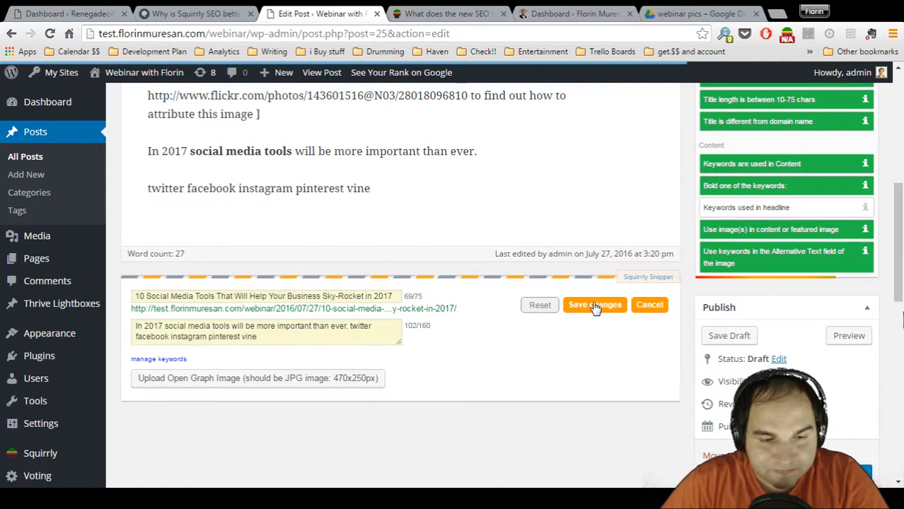
{"action": "left_click", "coordinate": [340, 297]}
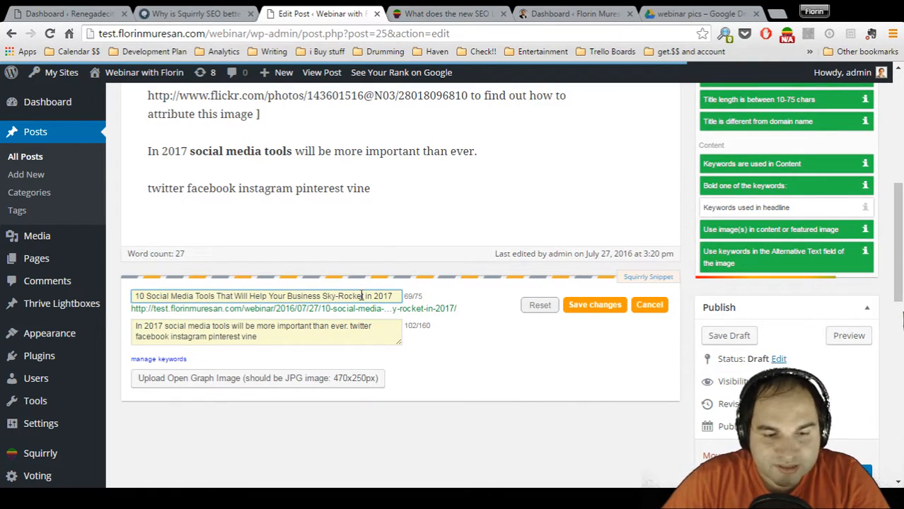
{"action": "left_click", "coordinate": [323, 333]}
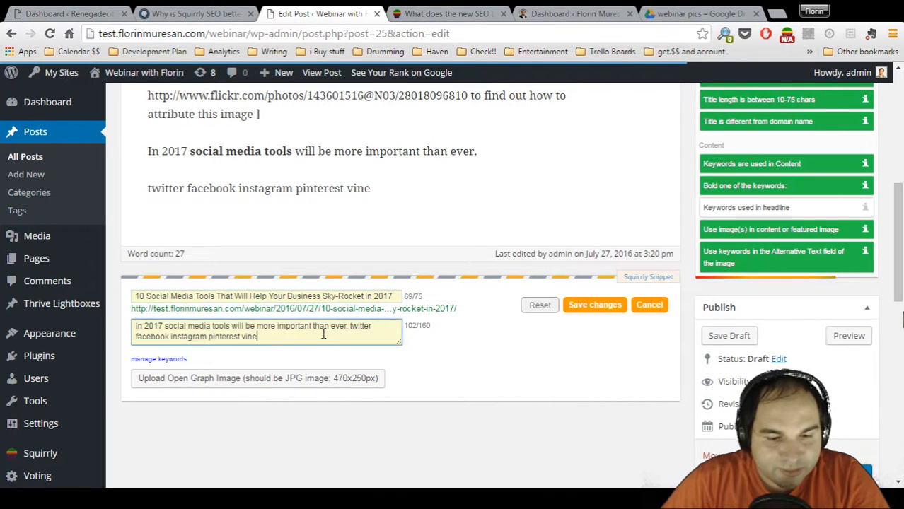
{"action": "left_click_drag", "start_coordinate": [274, 338], "coordinate": [132, 324]}
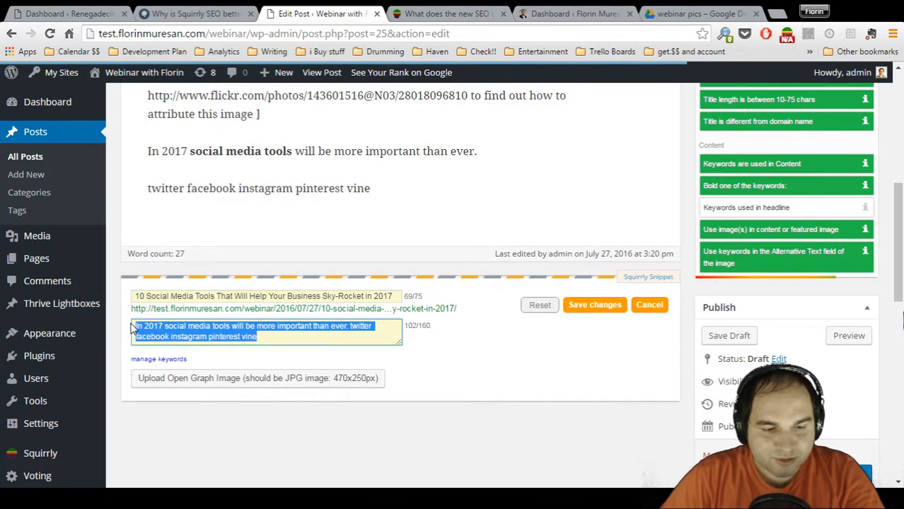
{"action": "type", "text": "These"}
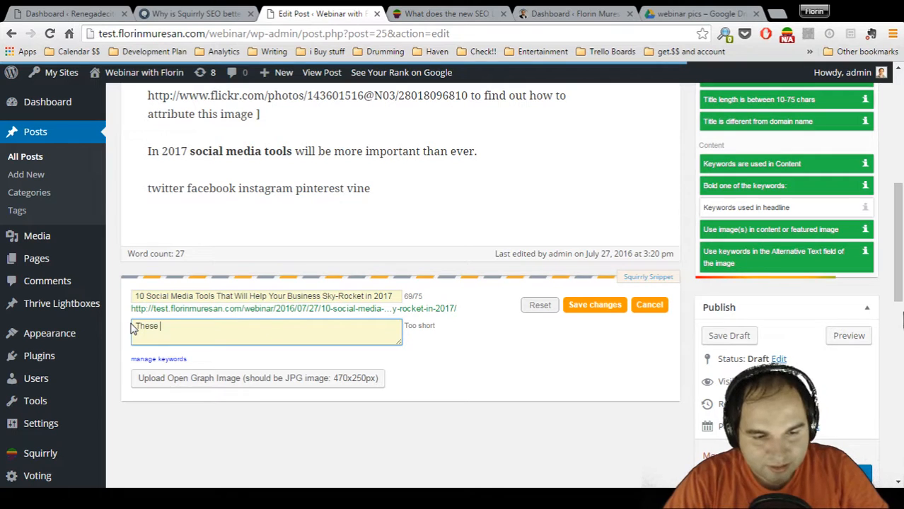
{"action": "type", "text": " 10 social media tools will make you super successful"}
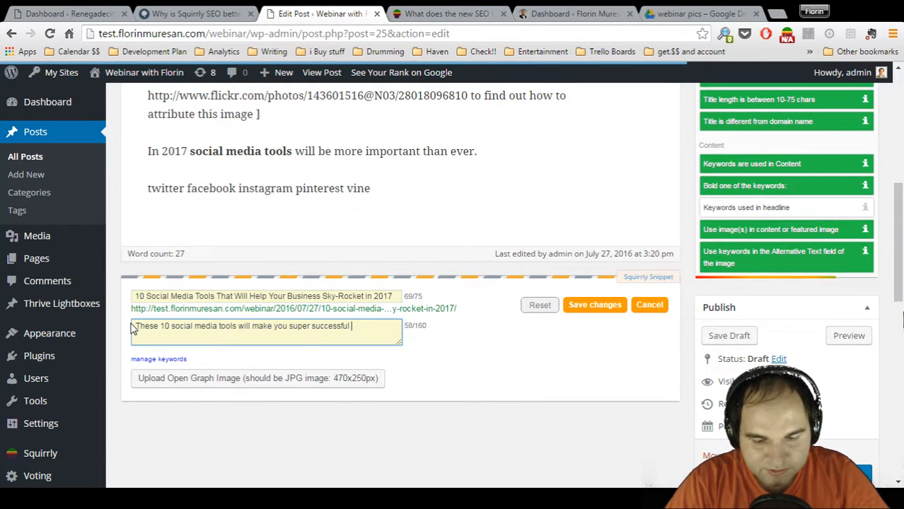
{"action": "type", "text": "See all of them here"}
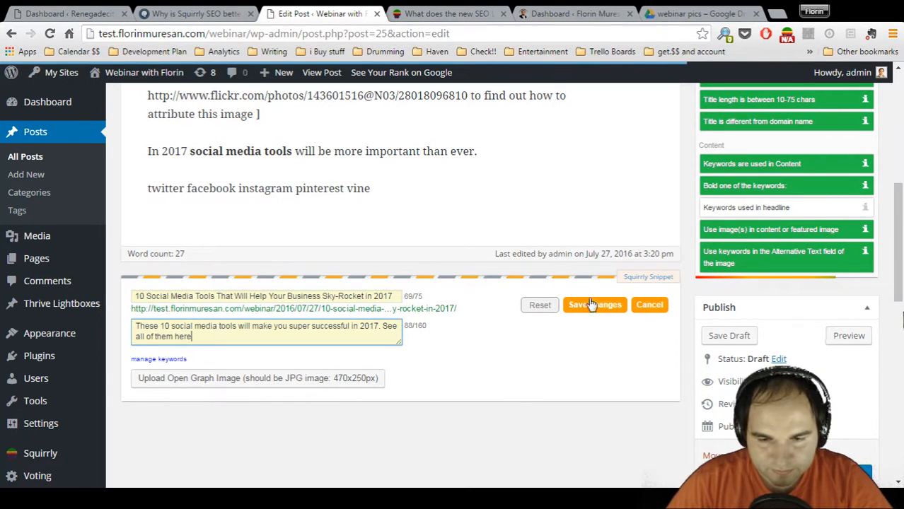
{"action": "left_click", "coordinate": [591, 304]}
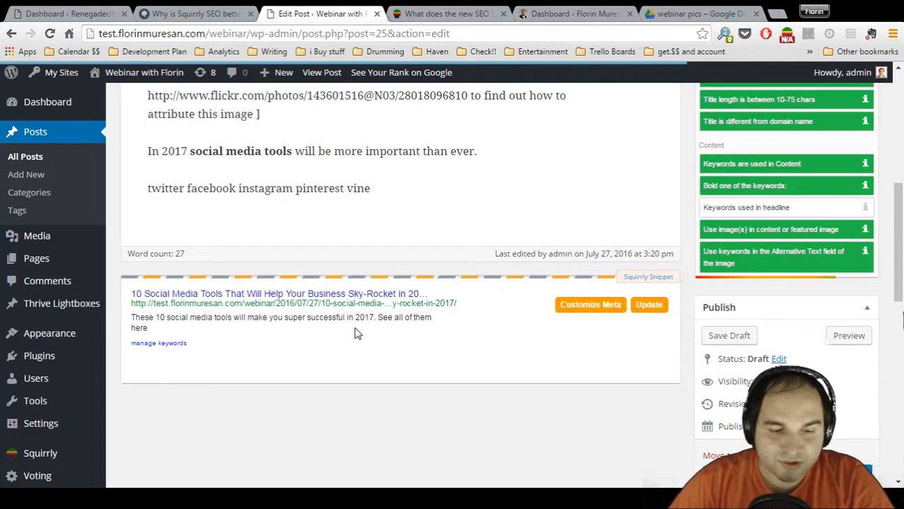
Set the corkboard picture with pinned social media icons from the media library as the snippet's Open Graph image
{"action": "left_click", "coordinate": [591, 308]}
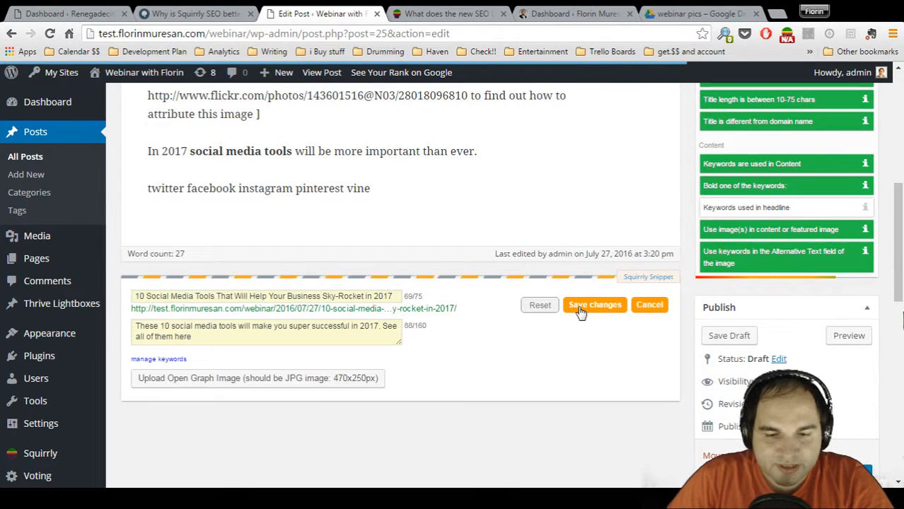
{"action": "left_click", "coordinate": [244, 382]}
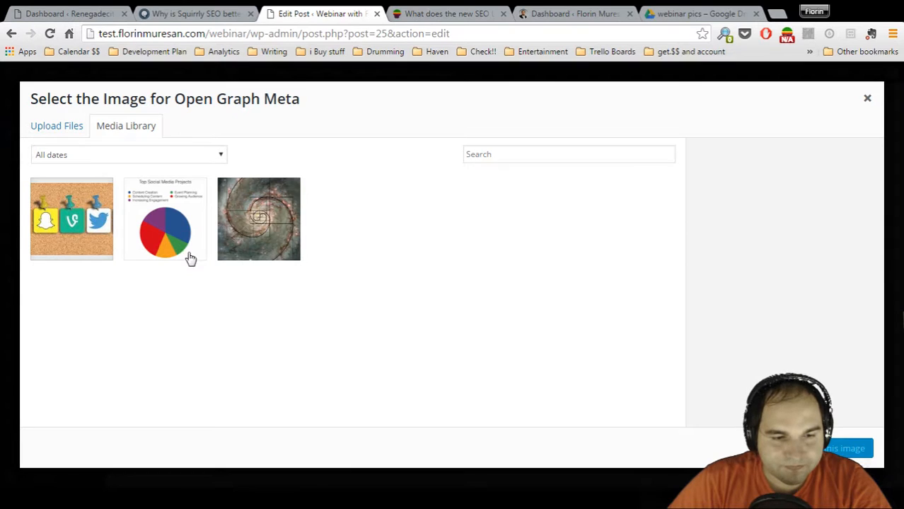
{"action": "left_click", "coordinate": [88, 220]}
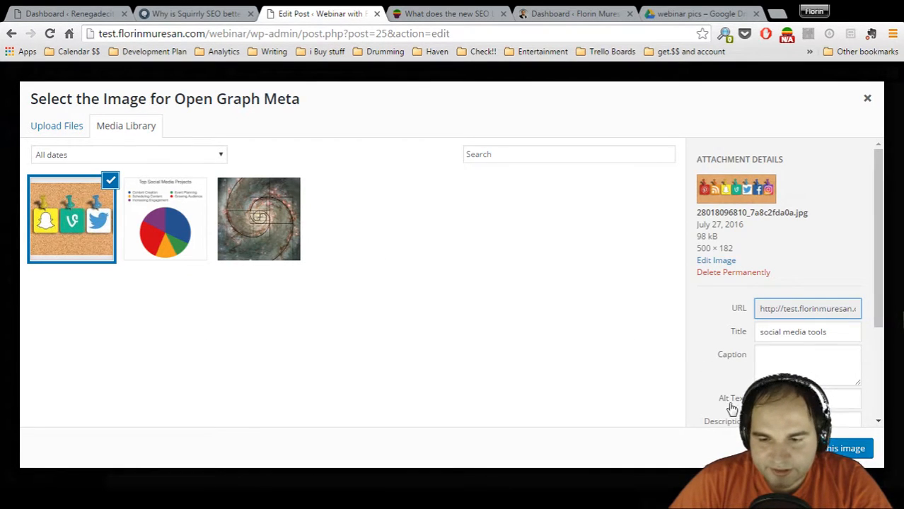
{"action": "left_click", "coordinate": [822, 448]}
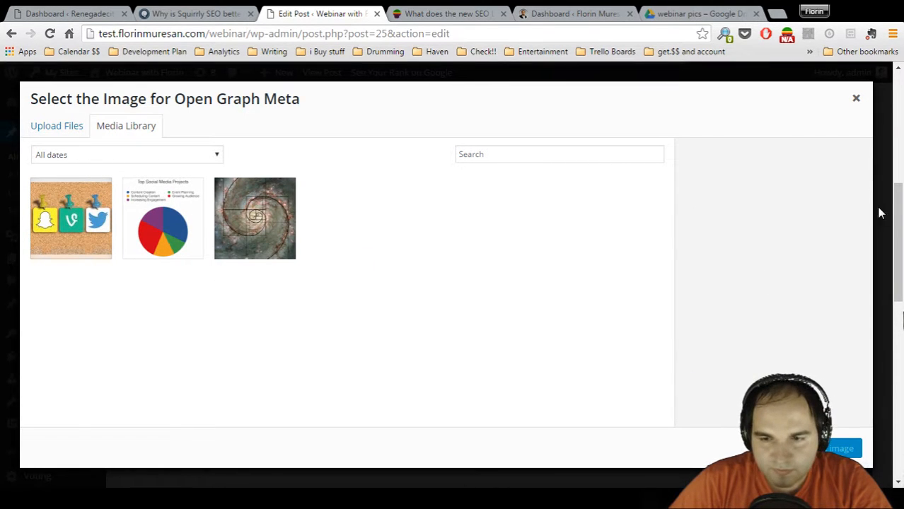
{"action": "left_click", "coordinate": [854, 100]}
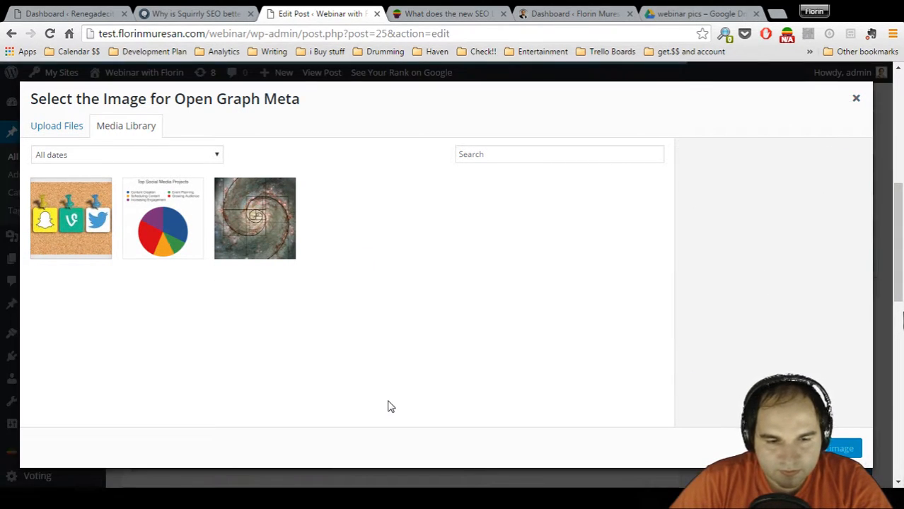
{"action": "left_click", "coordinate": [855, 97]}
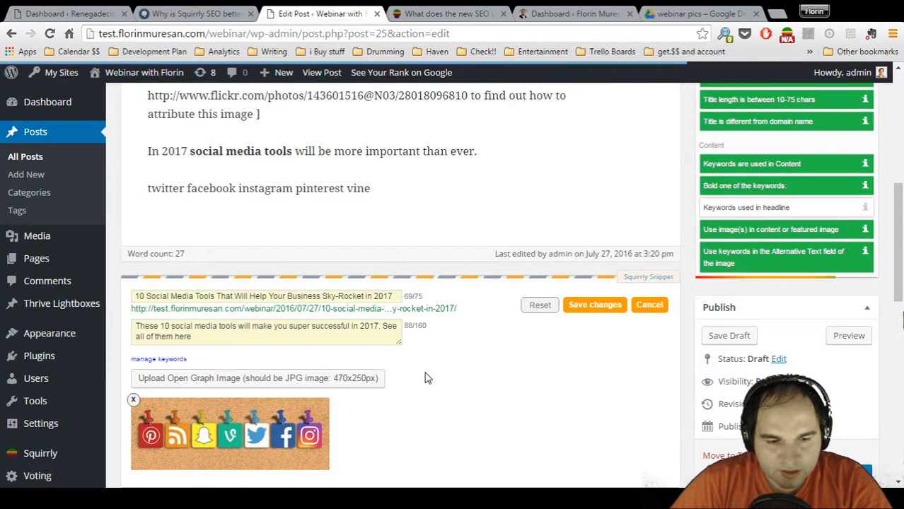
{"action": "scroll", "coordinate": [427, 375], "scroll_direction": "down", "scroll_amount": 2}
{"action": "scroll", "coordinate": [427, 375], "scroll_direction": "up", "scroll_amount": 1}
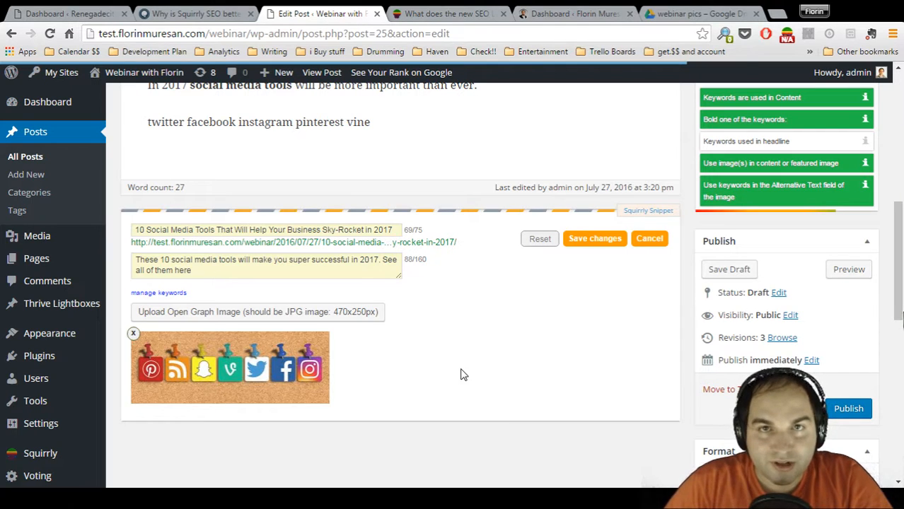
Save the customized snippet and the post draft
{"action": "left_click", "coordinate": [617, 240]}
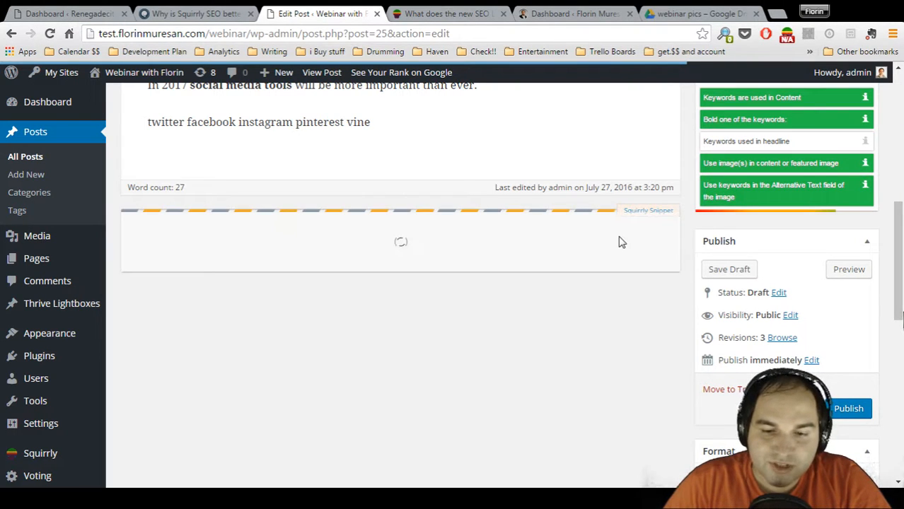
{"action": "left_click", "coordinate": [717, 272]}
{"action": "scroll", "coordinate": [714, 275], "scroll_direction": "down", "scroll_amount": 2}
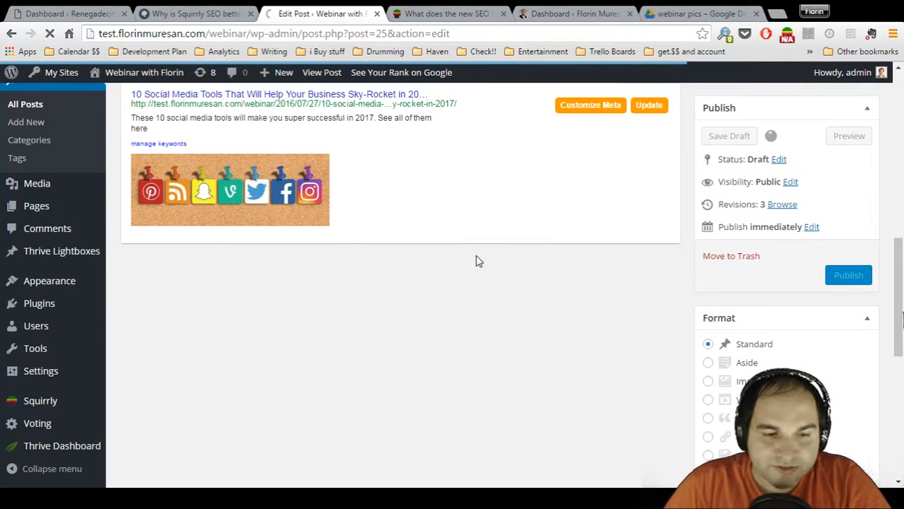
Examine the content tree infographic in the open article comparing Squirrly SEO with Yoast, from site structure up to the rewards
{"action": "key", "text": "ctrl+shift+Tab"}
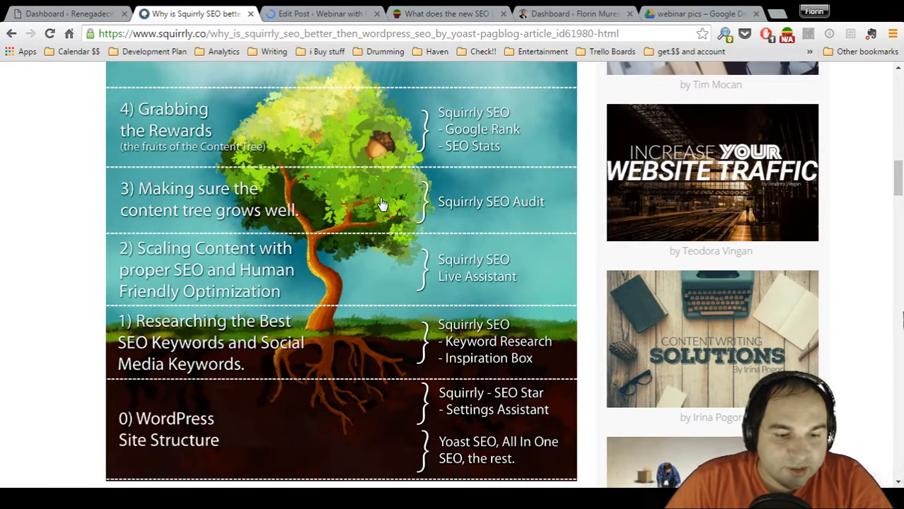
{"action": "scroll", "coordinate": [380, 205], "scroll_direction": "down", "scroll_amount": 1}
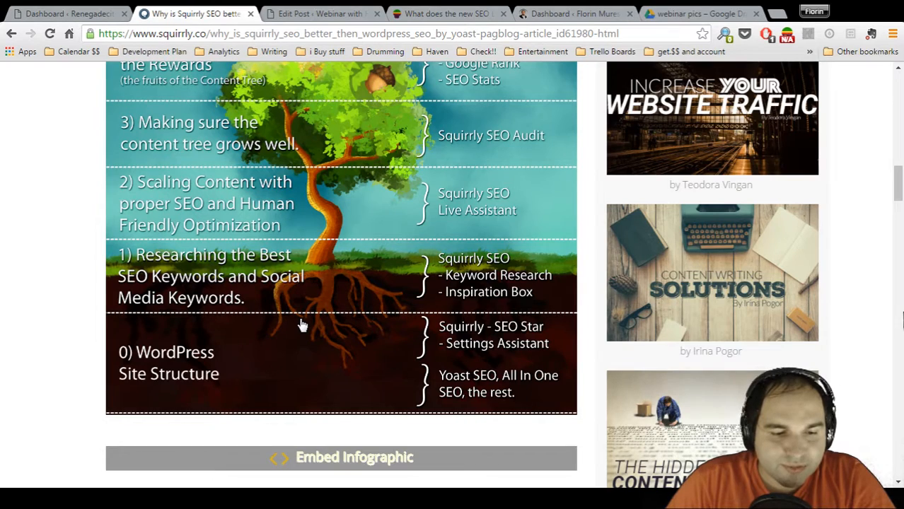
{"action": "scroll", "coordinate": [301, 325], "scroll_direction": "up", "scroll_amount": 1}
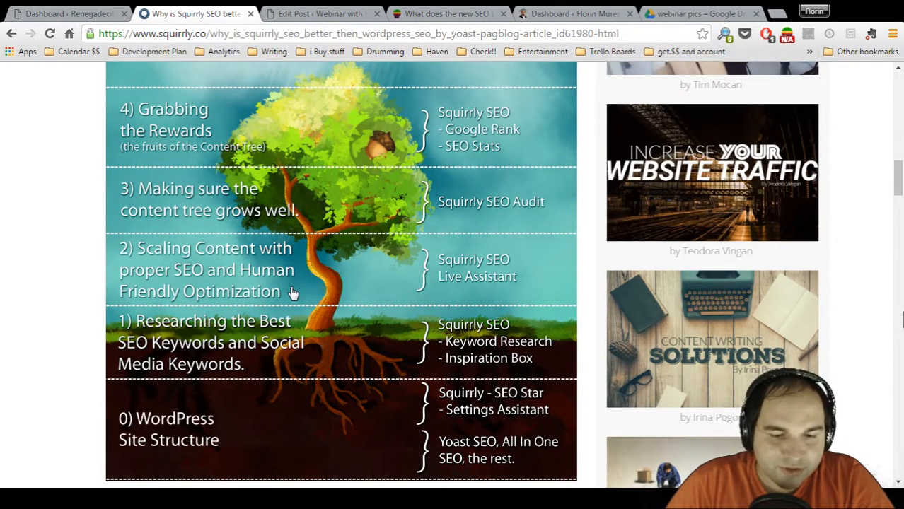
{"action": "scroll", "coordinate": [293, 293], "scroll_direction": "down", "scroll_amount": 2}
Return to the post and open Squirrly's Settings page to look over its suggested task and slideshow help
{"action": "left_click", "coordinate": [287, 15]}
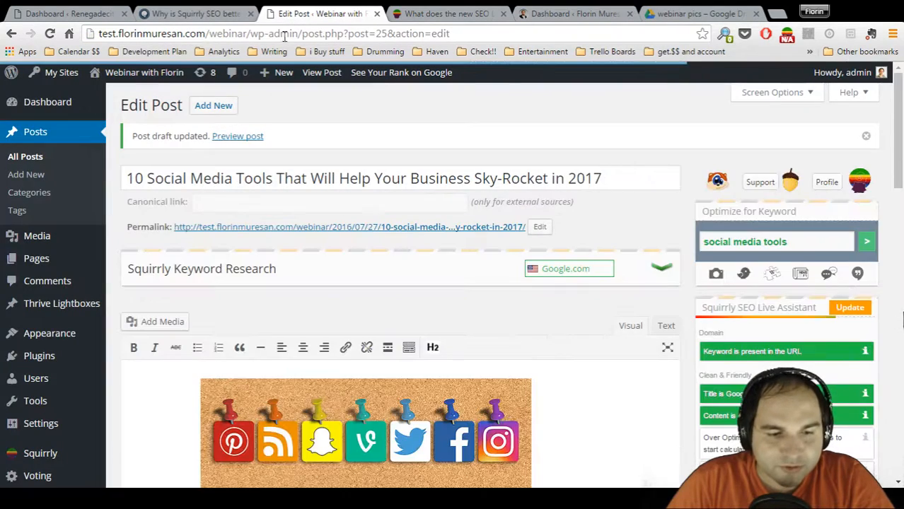
{"action": "scroll", "coordinate": [29, 279], "scroll_direction": "down", "scroll_amount": 3}
{"action": "mouse_move", "coordinate": [42, 408]}
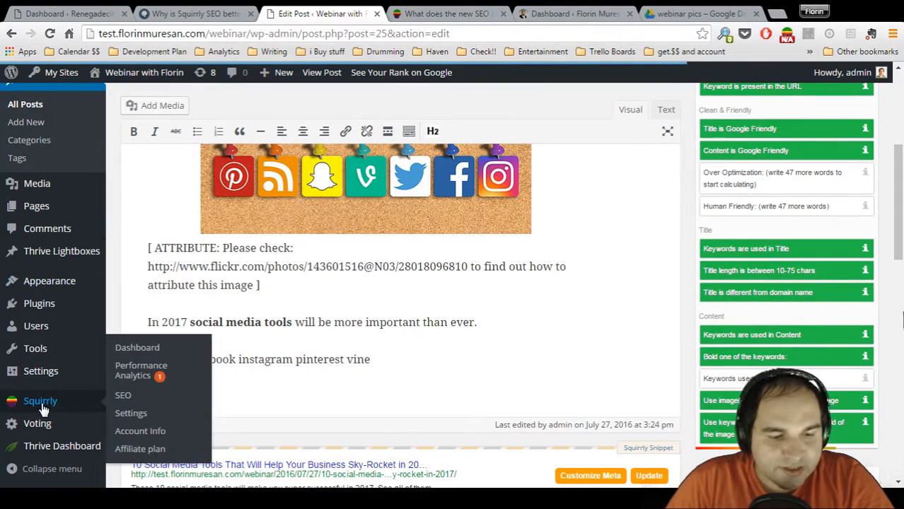
{"action": "left_click", "coordinate": [124, 411]}
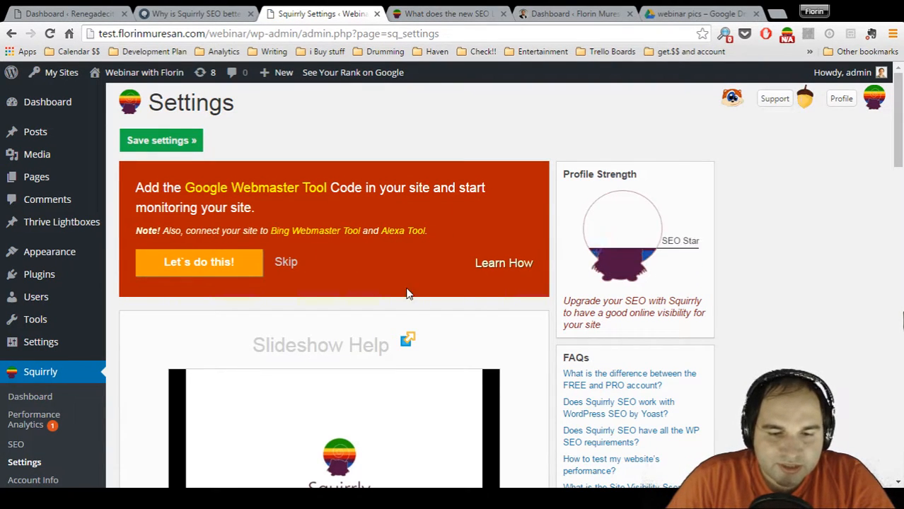
{"action": "scroll", "coordinate": [488, 276], "scroll_direction": "down", "scroll_amount": 4}
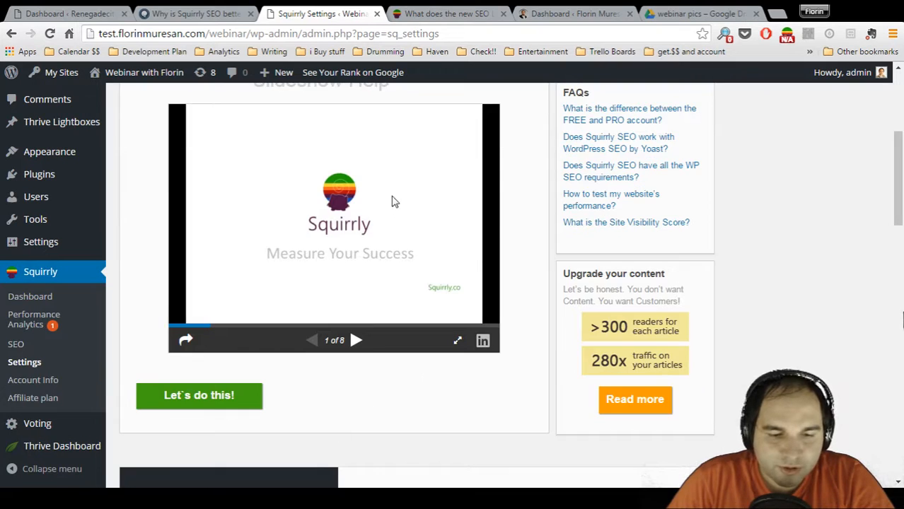
{"action": "scroll", "coordinate": [472, 260], "scroll_direction": "up", "scroll_amount": 4}
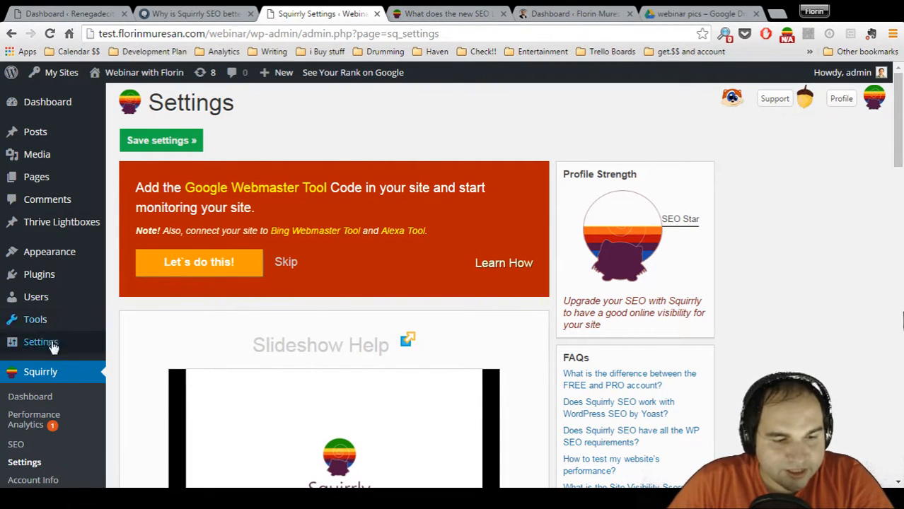
Show Squirrly's feedback form with the second rating face chosen, and close it without sending feedback
{"action": "left_click", "coordinate": [733, 102]}
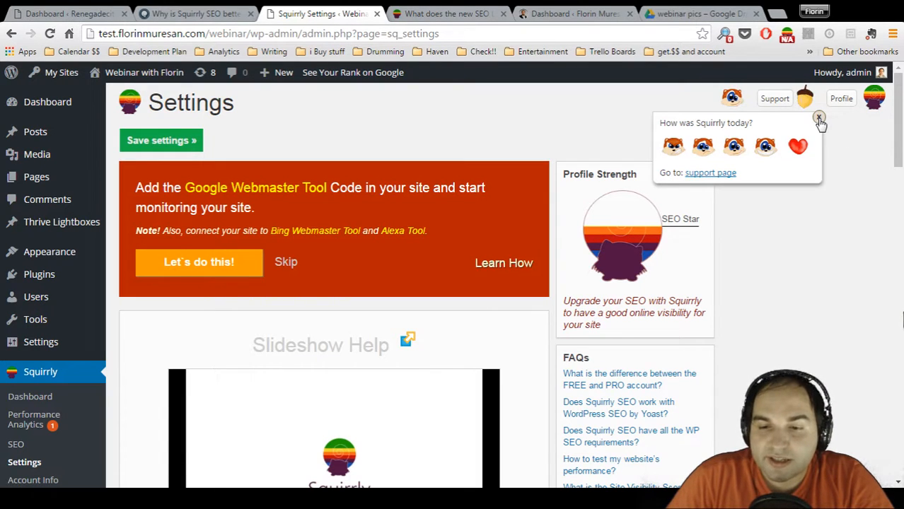
{"action": "left_click", "coordinate": [705, 146]}
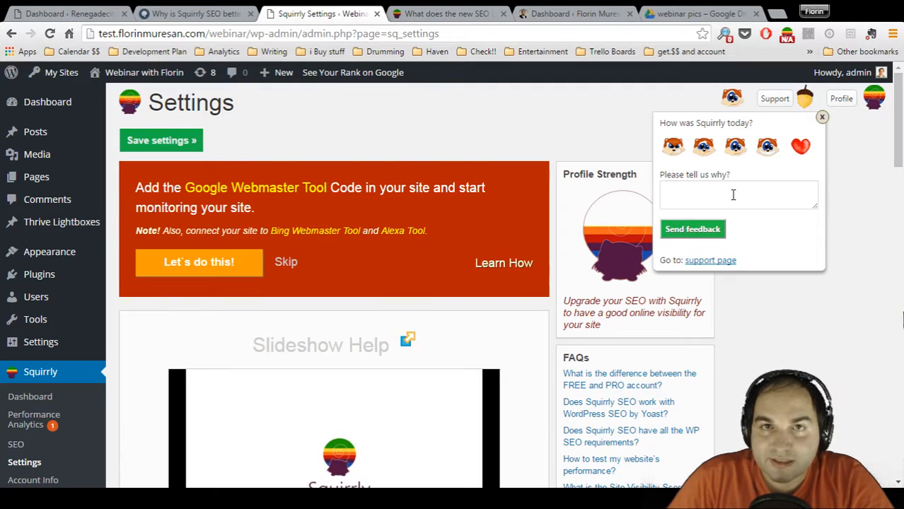
{"action": "left_click", "coordinate": [822, 119]}
Open Squirrly's support question form and enter the sample text "sadsadsad"
{"action": "left_click", "coordinate": [777, 100]}
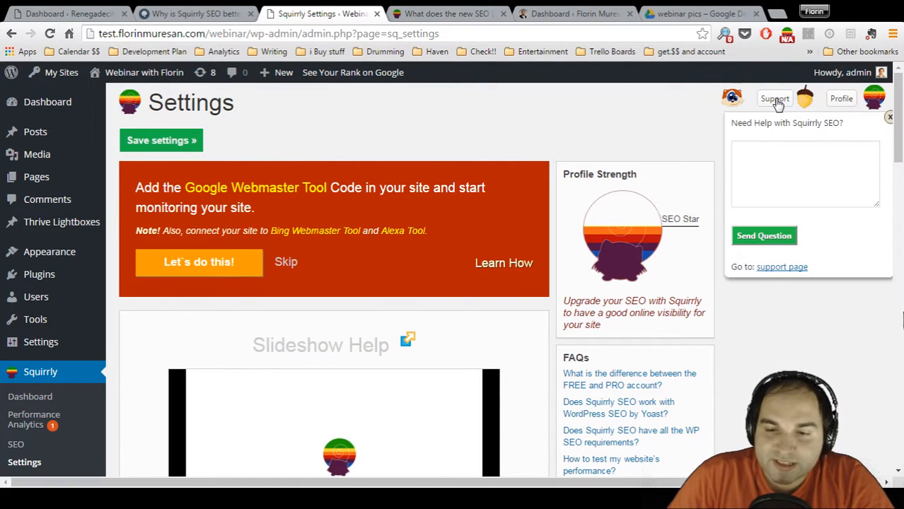
{"action": "left_click", "coordinate": [850, 152]}
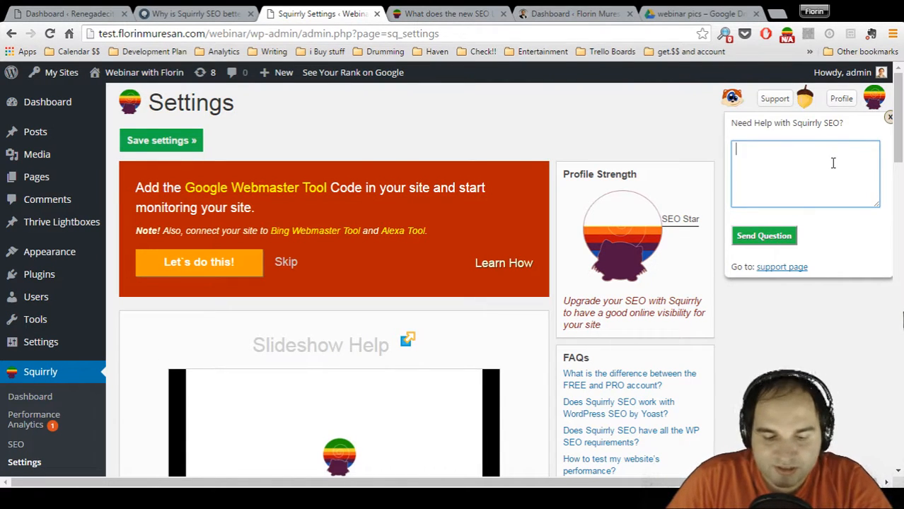
{"action": "type", "text": "sadsadsad"}
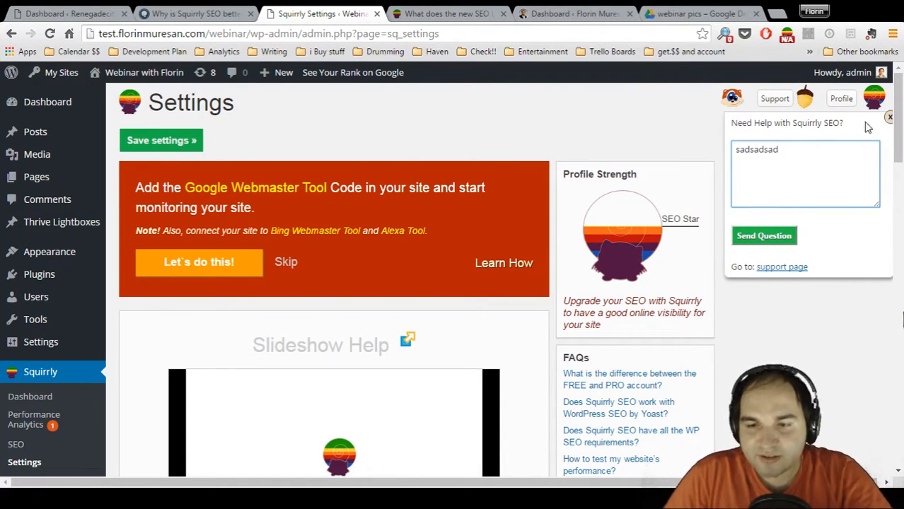
Open Squirrly's support page, the Squirrly Customer Service community on Google+, and look through its posts and categories
{"action": "left_click", "coordinate": [784, 269]}
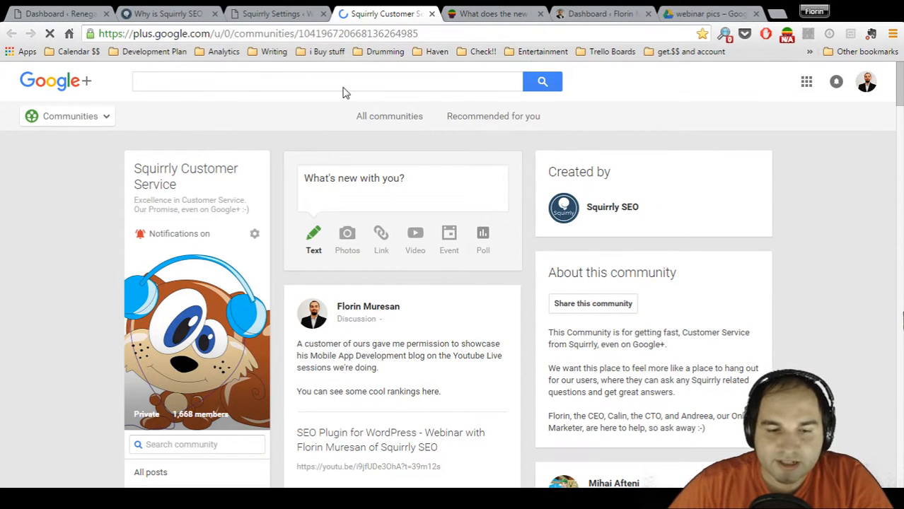
{"action": "scroll", "coordinate": [787, 253], "scroll_direction": "down", "scroll_amount": 5}
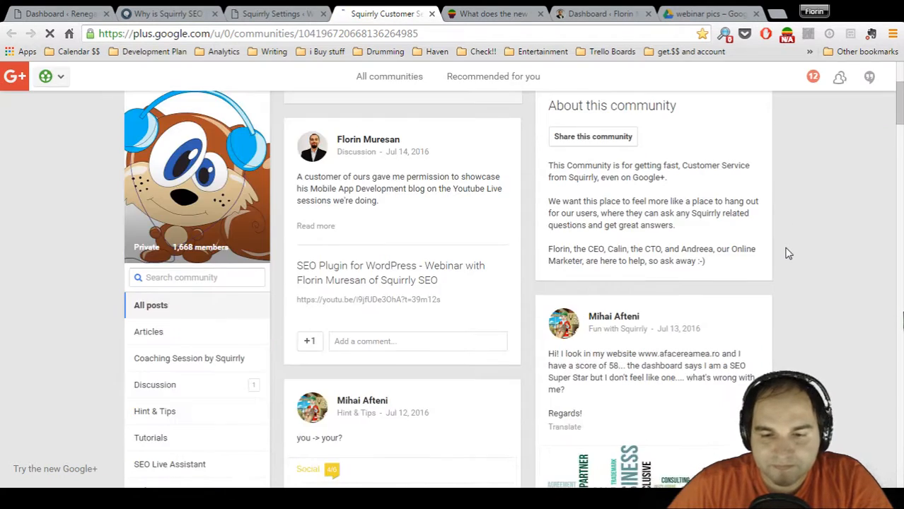
{"action": "scroll", "coordinate": [789, 253], "scroll_direction": "down", "scroll_amount": 1}
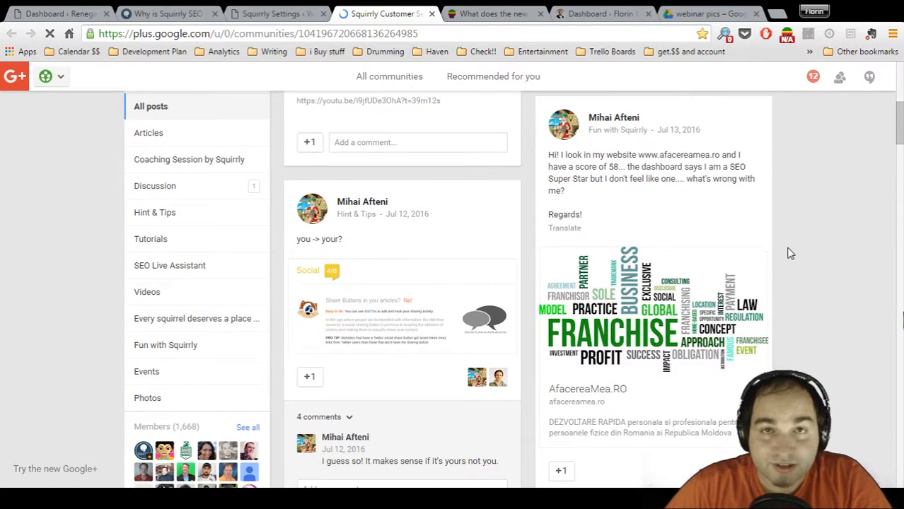
{"action": "scroll", "coordinate": [790, 253], "scroll_direction": "down", "scroll_amount": 1}
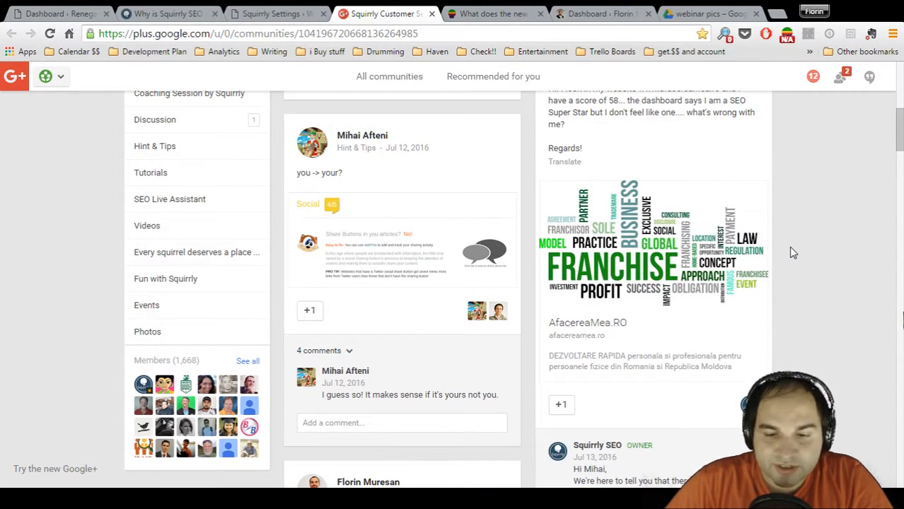
{"action": "scroll", "coordinate": [792, 253], "scroll_direction": "down", "scroll_amount": 4}
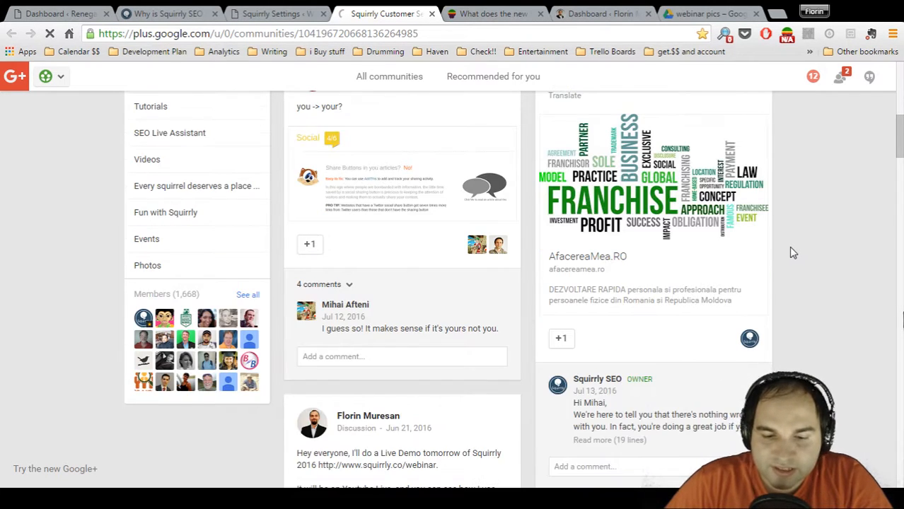
Finish looking through the Google+ community posts, close the community page, and return to Squirrly's Settings page
{"action": "scroll", "coordinate": [792, 252], "scroll_direction": "down", "scroll_amount": 1}
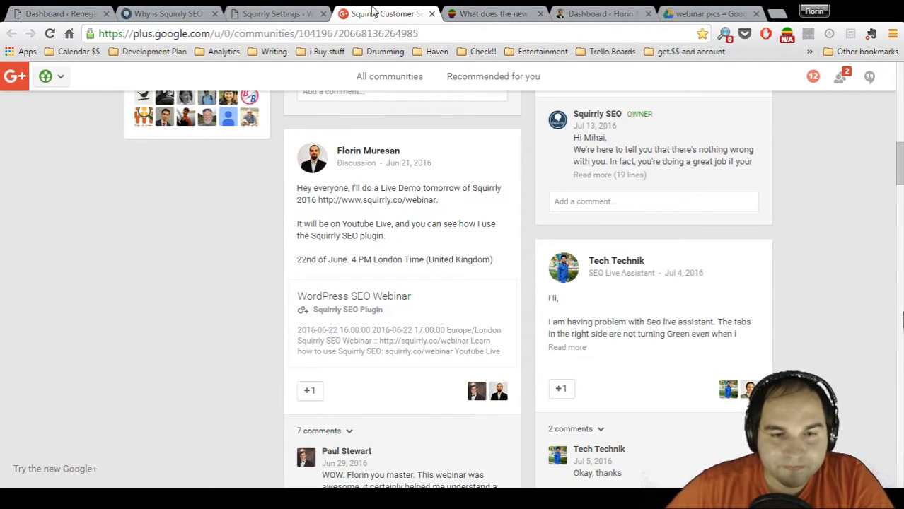
{"action": "left_click", "coordinate": [432, 15]}
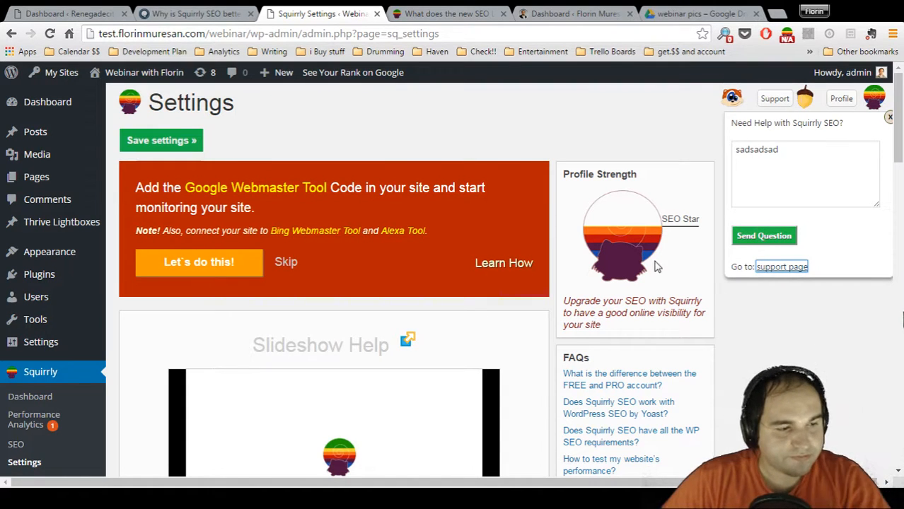
{"action": "scroll", "coordinate": [901, 106], "scroll_direction": "down", "scroll_amount": 1}
{"action": "scroll", "coordinate": [901, 106], "scroll_direction": "up", "scroll_amount": 1}
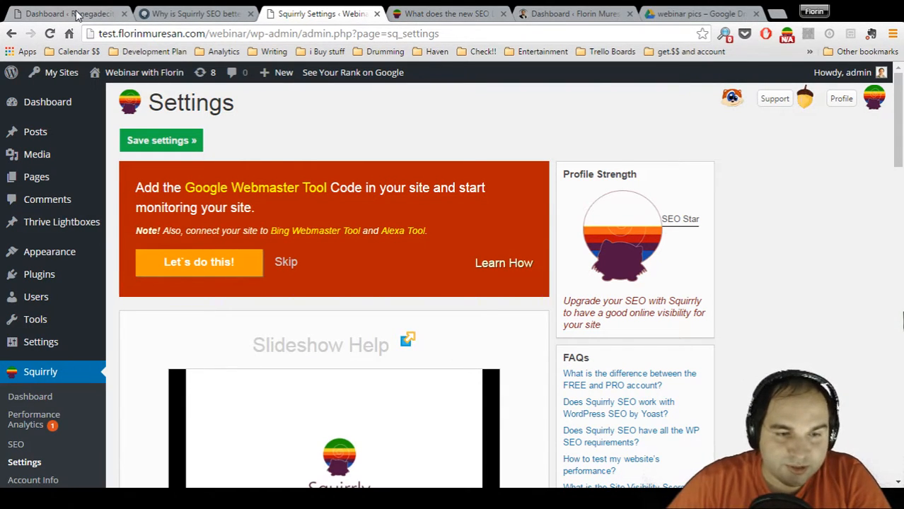
Return to the squirrly.co article comparing Squirrly with Yoast and review the content tree illustration up to its upper levels
{"action": "left_click", "coordinate": [154, 14]}
{"action": "scroll", "coordinate": [262, 240], "scroll_direction": "up", "scroll_amount": 1}
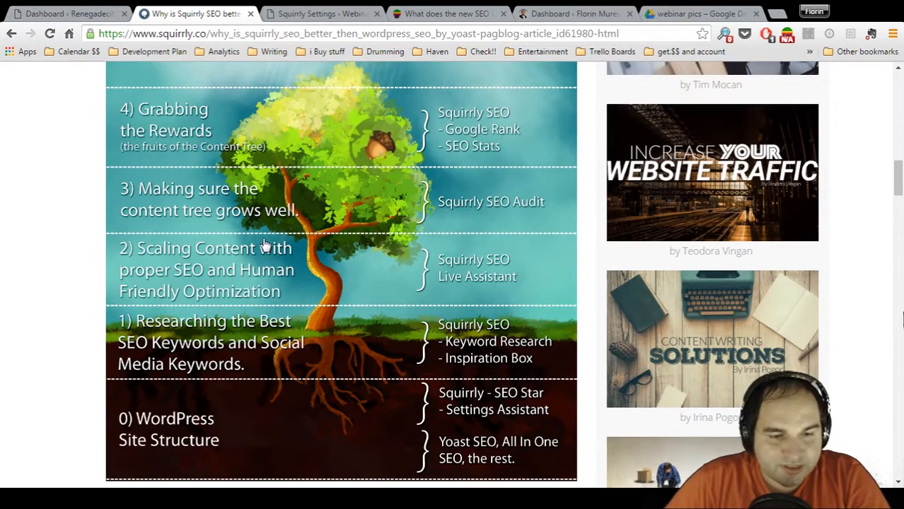
{"action": "scroll", "coordinate": [273, 213], "scroll_direction": "up", "scroll_amount": 1}
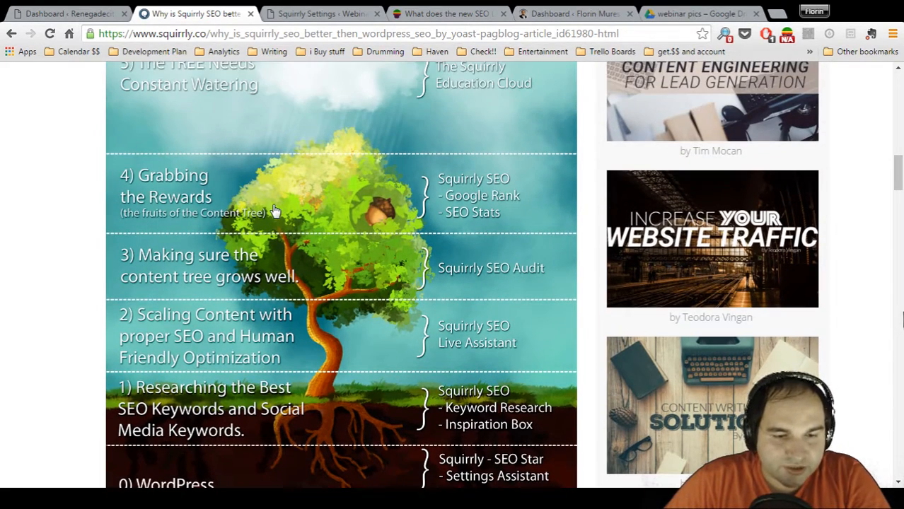
Switch to the Renegadecitizen WordPress site, open its Squirrly dashboard, and go to the linked Squirrly profile
{"action": "left_click", "coordinate": [58, 12]}
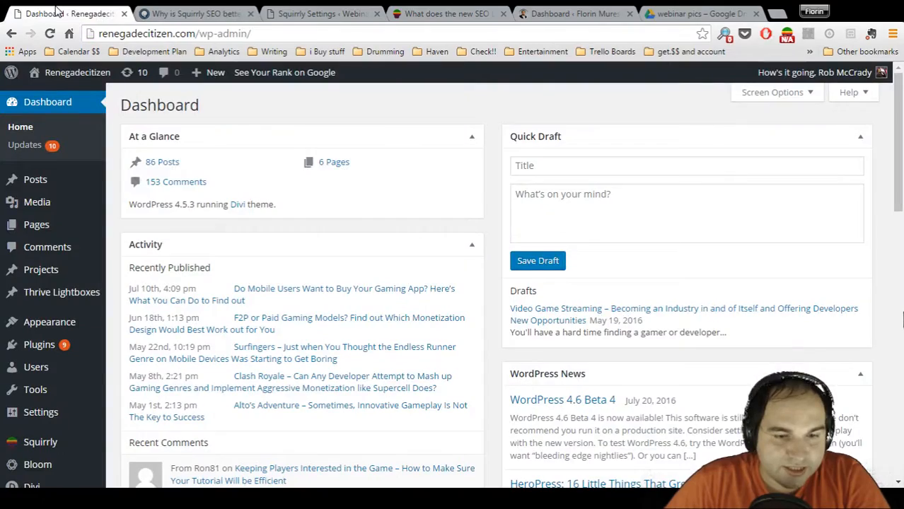
{"action": "mouse_move", "coordinate": [62, 188]}
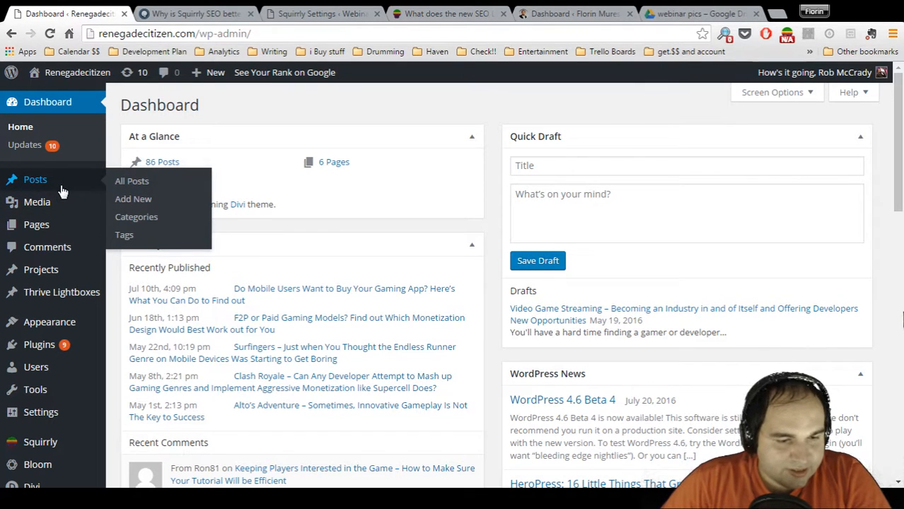
{"action": "left_click", "coordinate": [44, 438]}
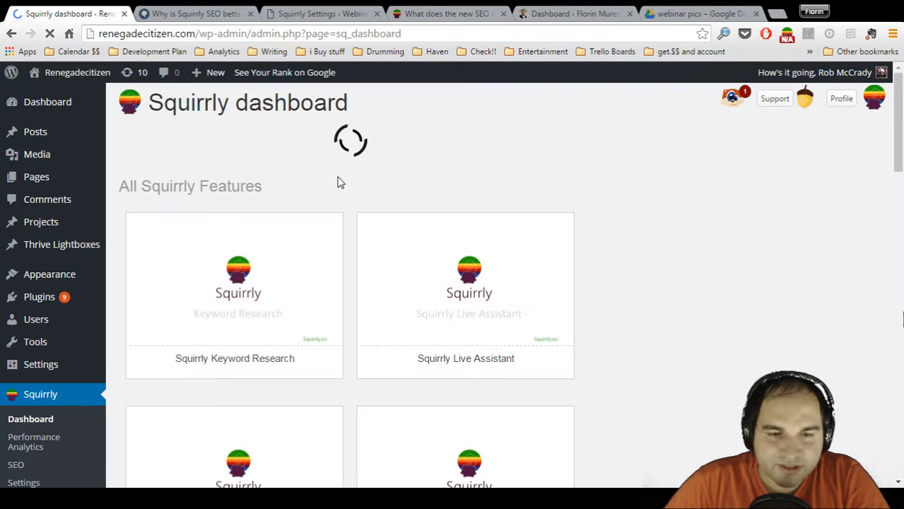
{"action": "left_click", "coordinate": [841, 99]}
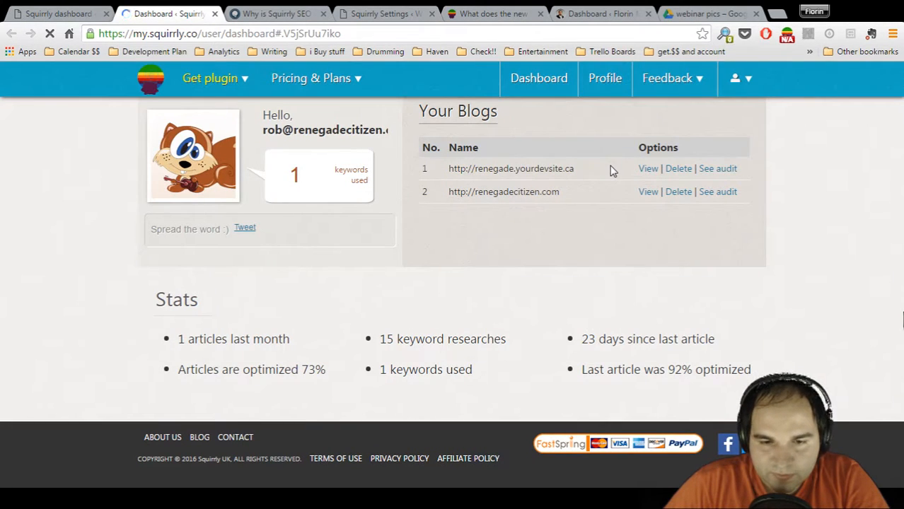
{"action": "left_click", "coordinate": [716, 192]}
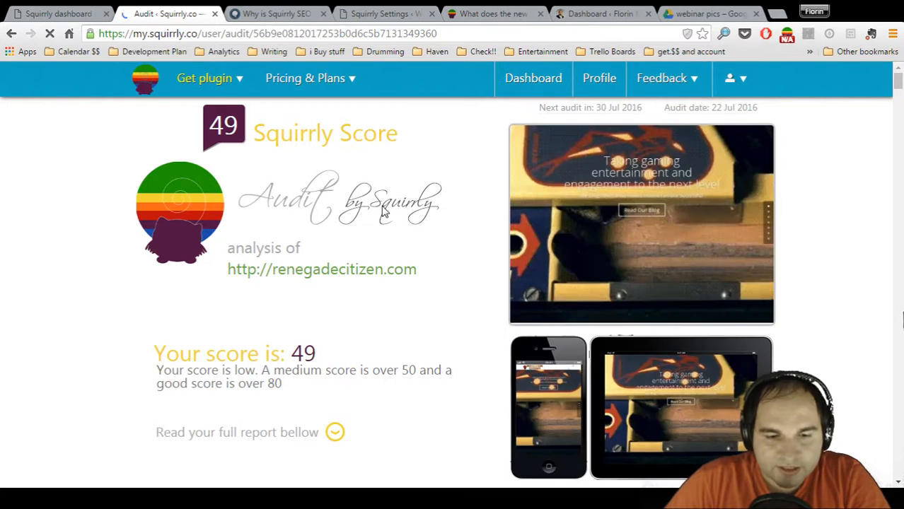
{"action": "scroll", "coordinate": [384, 211], "scroll_direction": "down", "scroll_amount": 1}
{"action": "scroll", "coordinate": [384, 211], "scroll_direction": "up", "scroll_amount": 1}
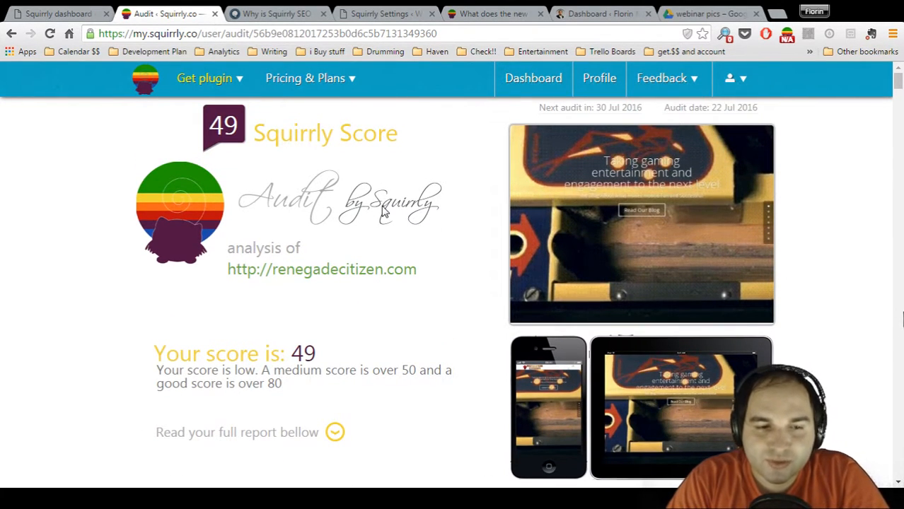
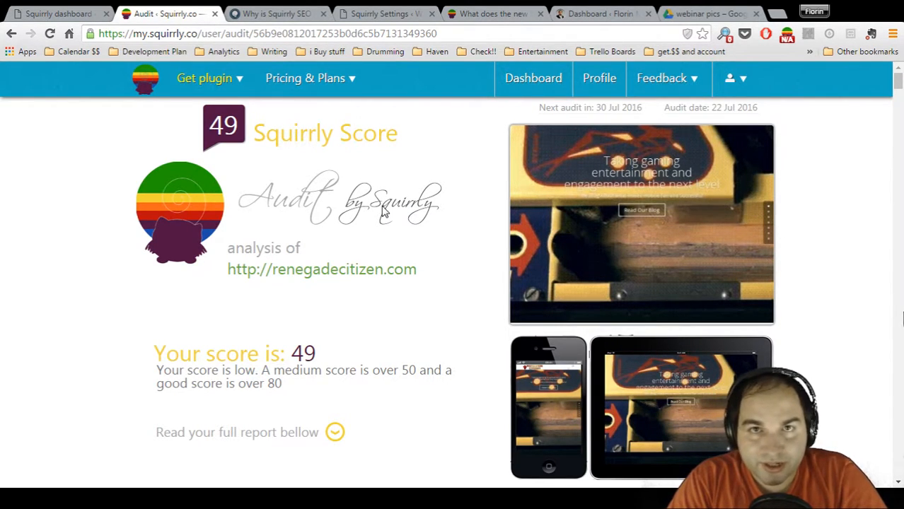
Review the renegadecitizen.com audit's score summary, its six category ratings and the start of the to-do list
{"action": "scroll", "coordinate": [382, 210], "scroll_direction": "down", "scroll_amount": 2}
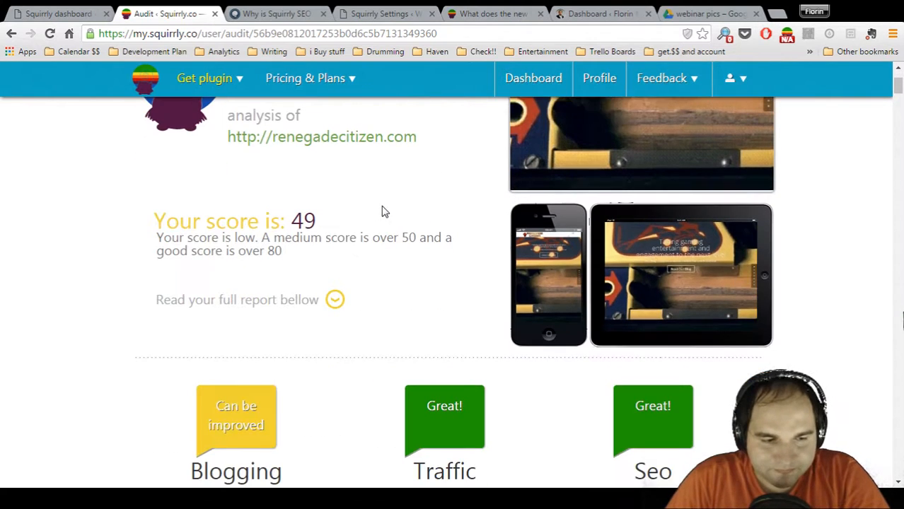
{"action": "scroll", "coordinate": [405, 230], "scroll_direction": "down", "scroll_amount": 2}
{"action": "scroll", "coordinate": [424, 230], "scroll_direction": "down", "scroll_amount": 1}
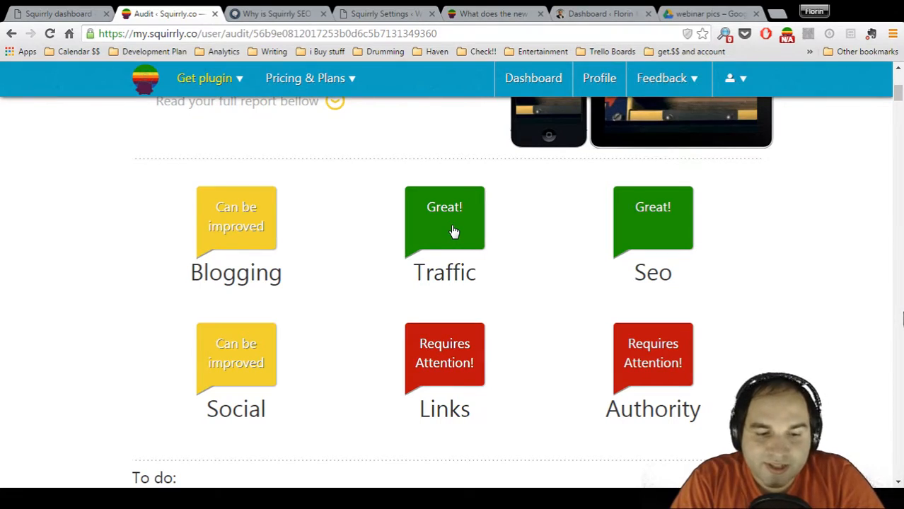
{"action": "scroll", "coordinate": [454, 233], "scroll_direction": "down", "scroll_amount": 2}
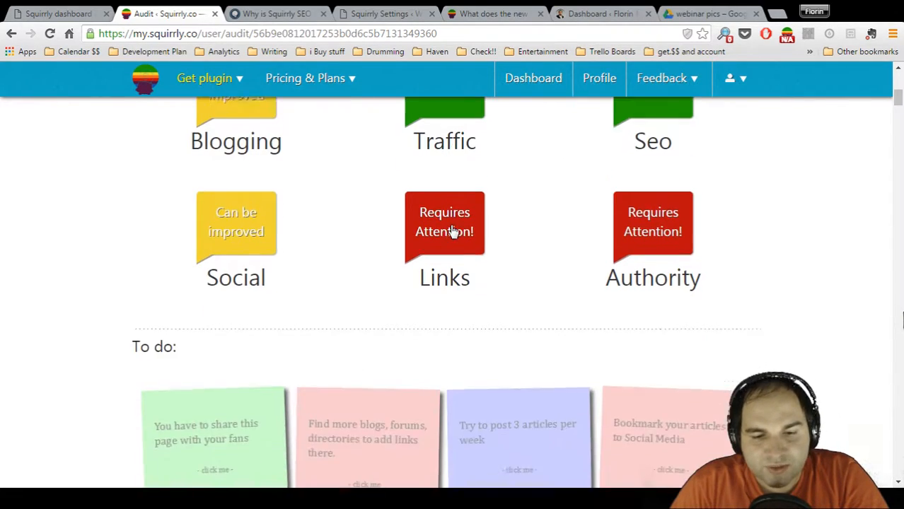
{"action": "scroll", "coordinate": [456, 237], "scroll_direction": "up", "scroll_amount": 1}
{"action": "scroll", "coordinate": [446, 276], "scroll_direction": "down", "scroll_amount": 1}
Go to the audit's Links section and look over its backlink and NoFollow checks, returning to the section's start
{"action": "left_click", "coordinate": [444, 286]}
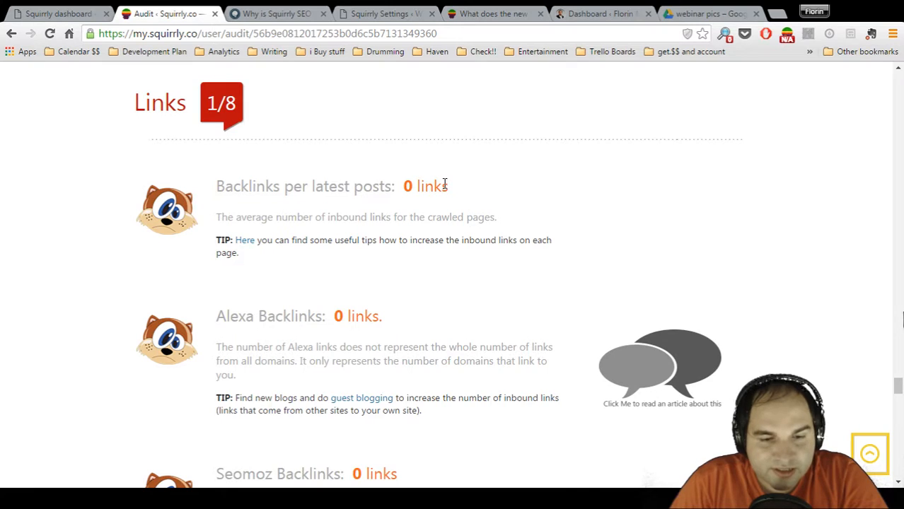
{"action": "scroll", "coordinate": [443, 191], "scroll_direction": "down", "scroll_amount": 1}
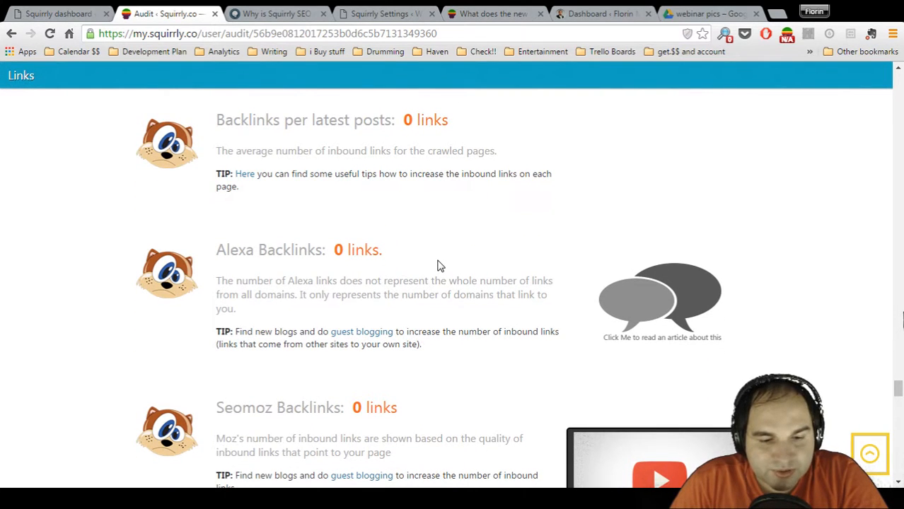
{"action": "scroll", "coordinate": [438, 263], "scroll_direction": "down", "scroll_amount": 1}
{"action": "scroll", "coordinate": [439, 262], "scroll_direction": "down", "scroll_amount": 2}
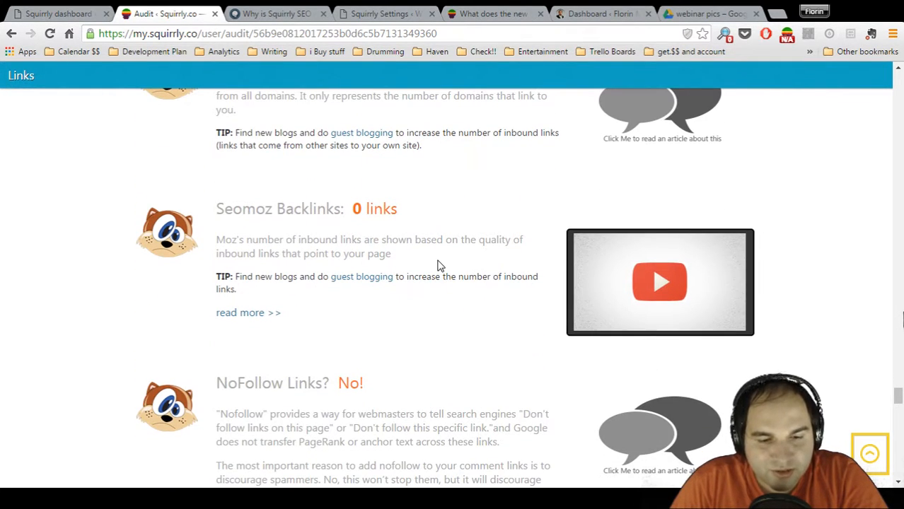
{"action": "scroll", "coordinate": [437, 265], "scroll_direction": "down", "scroll_amount": 2}
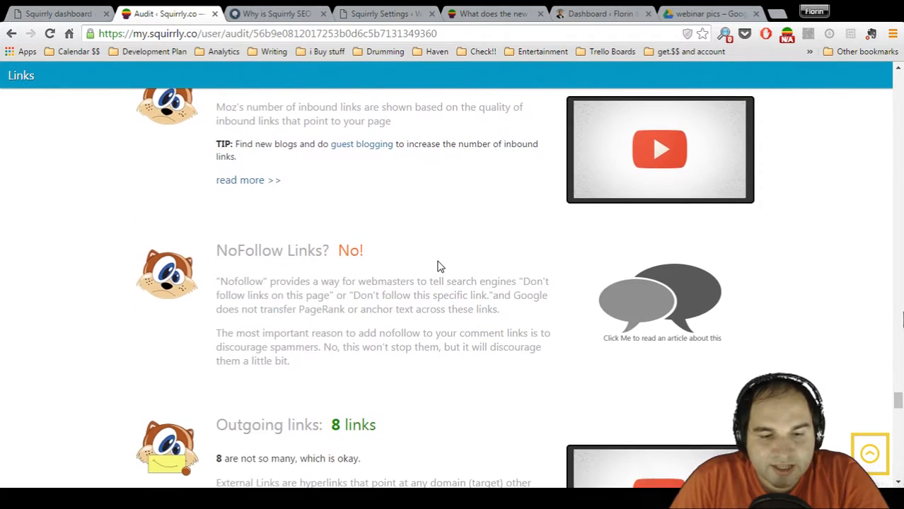
{"action": "scroll", "coordinate": [438, 263], "scroll_direction": "up", "scroll_amount": 6}
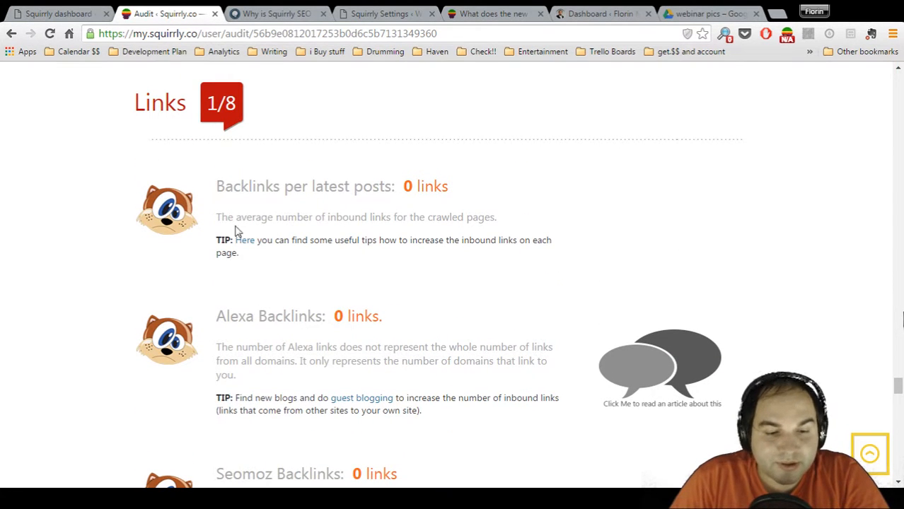
Highlight the explanations and tips under Backlinks per latest posts and Alexa Backlinks, and clear the selection
{"action": "left_click_drag", "start_coordinate": [217, 218], "coordinate": [302, 258]}
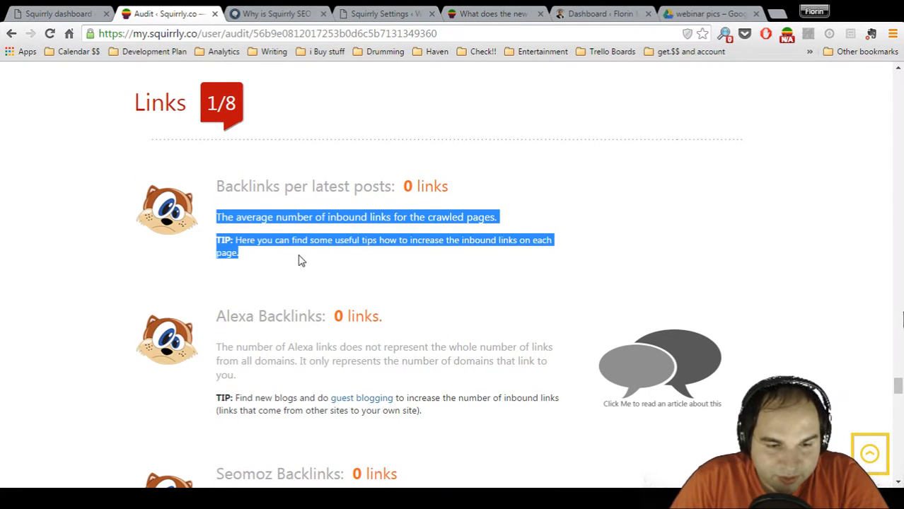
{"action": "scroll", "coordinate": [312, 306], "scroll_direction": "down", "scroll_amount": 2}
{"action": "left_click_drag", "start_coordinate": [216, 216], "coordinate": [455, 276]}
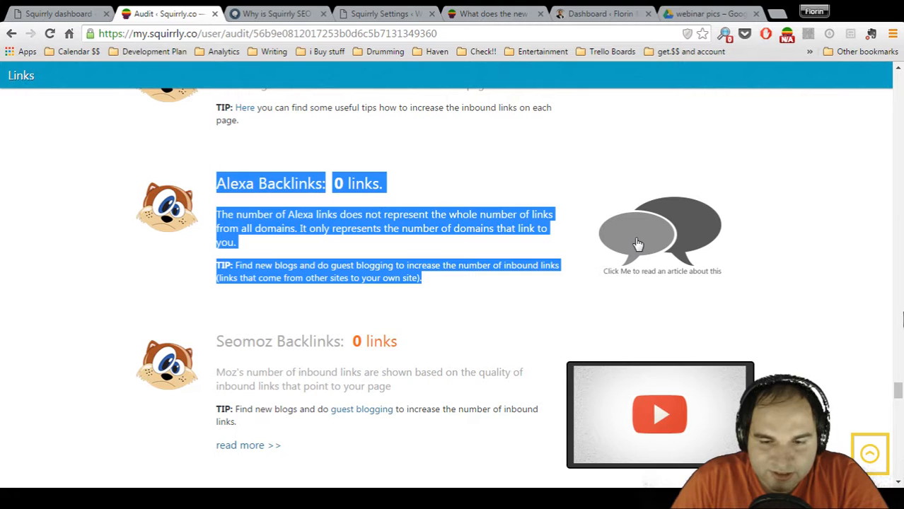
{"action": "left_click", "coordinate": [458, 327]}
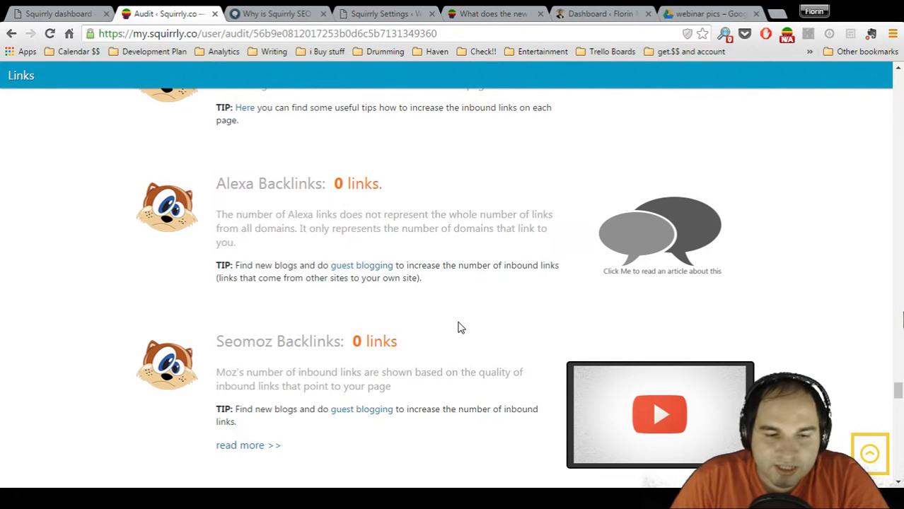
Examine the remaining Links checks, including outgoing links and Majestic unique domains, and the Authority section's MozRank, Alexa Rank and Domain Age
{"action": "scroll", "coordinate": [459, 327], "scroll_direction": "down", "scroll_amount": 6}
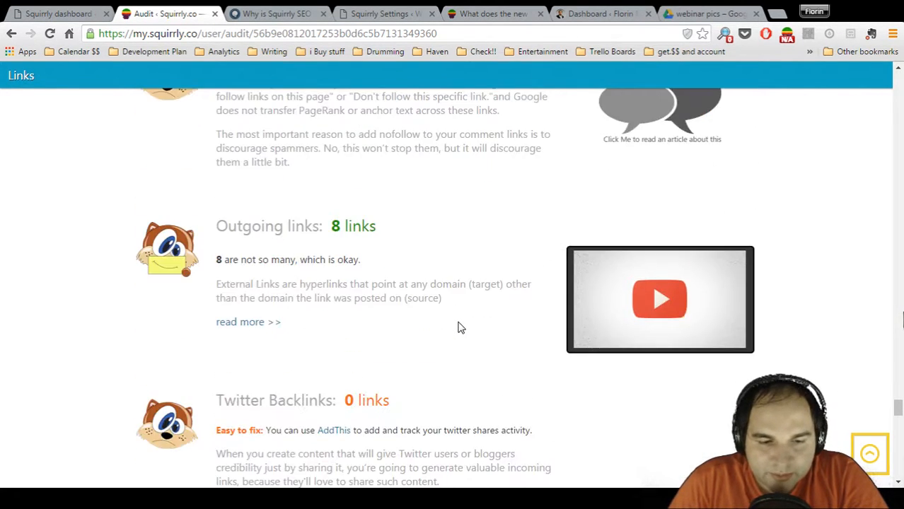
{"action": "scroll", "coordinate": [459, 327], "scroll_direction": "down", "scroll_amount": 8}
{"action": "scroll", "coordinate": [460, 324], "scroll_direction": "up", "scroll_amount": 2}
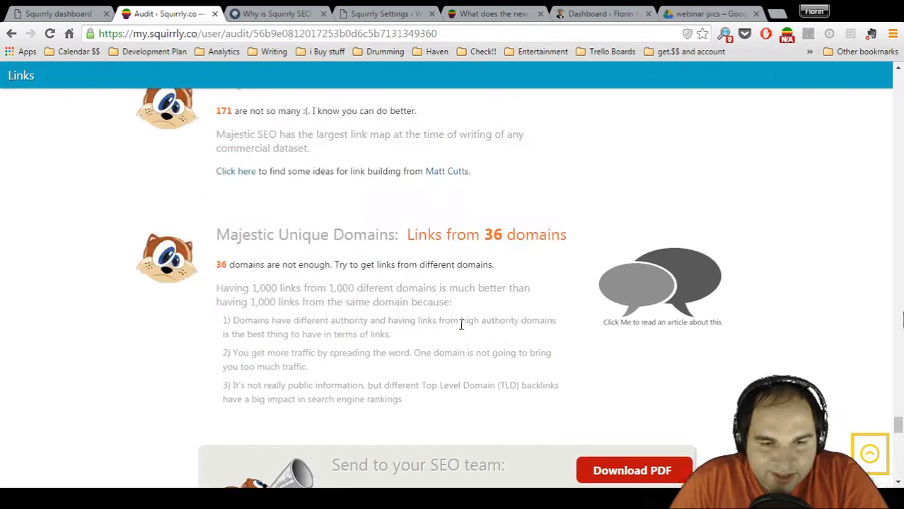
{"action": "scroll", "coordinate": [461, 325], "scroll_direction": "up", "scroll_amount": 10}
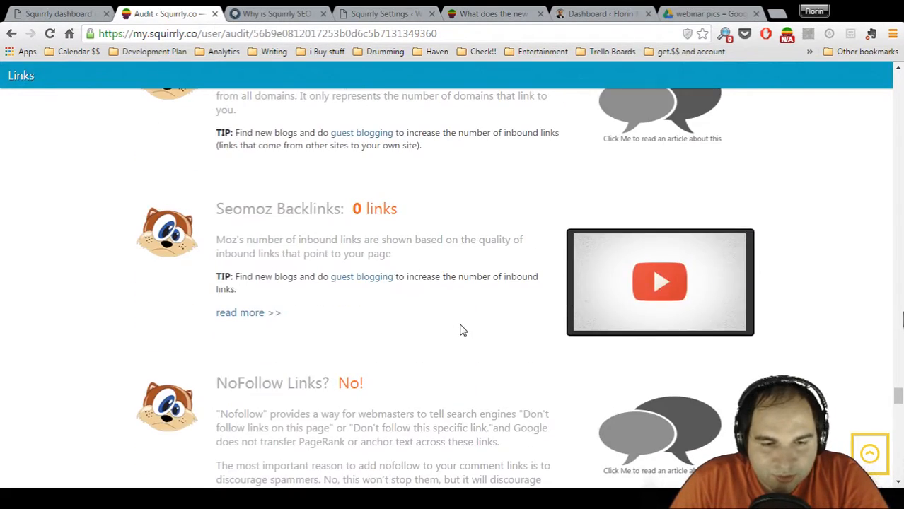
{"action": "scroll", "coordinate": [461, 331], "scroll_direction": "down", "scroll_amount": 15}
{"action": "scroll", "coordinate": [460, 331], "scroll_direction": "down", "scroll_amount": 8}
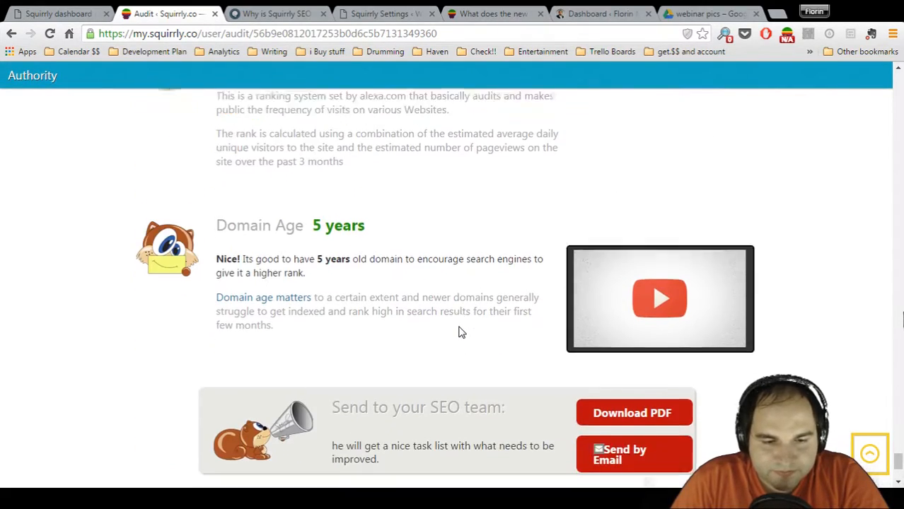
{"action": "scroll", "coordinate": [461, 330], "scroll_direction": "up", "scroll_amount": 6}
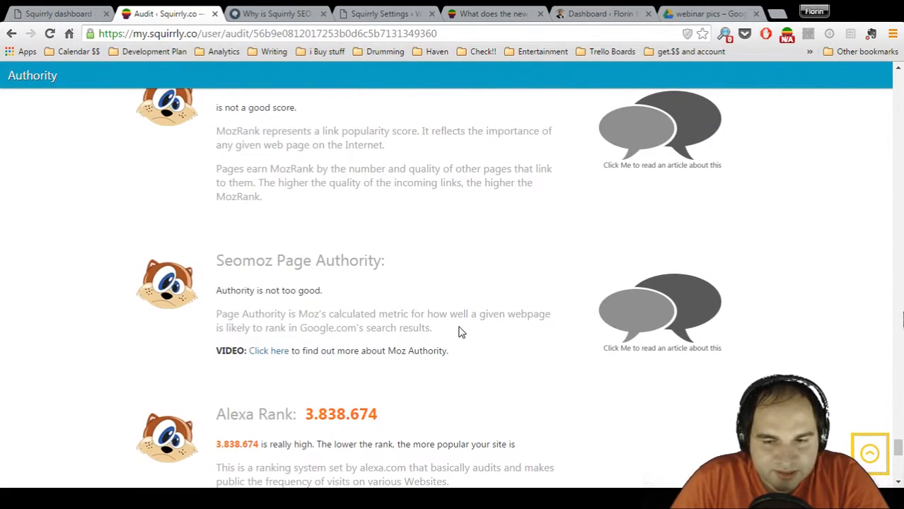
{"action": "scroll", "coordinate": [460, 330], "scroll_direction": "up", "scroll_amount": 10}
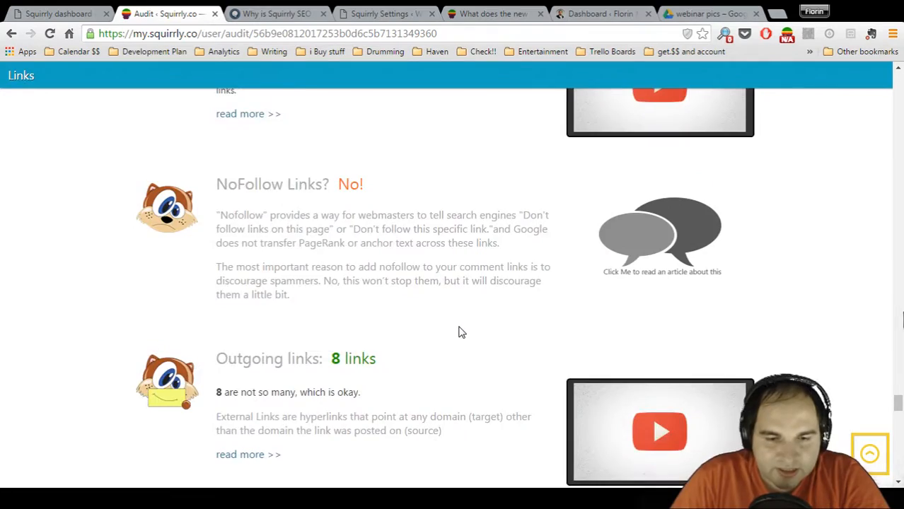
Return to the audit's overview and review the Blogging, Traffic, Seo, Social, Links and Authority ratings again
{"action": "scroll", "coordinate": [460, 330], "scroll_direction": "up", "scroll_amount": 15}
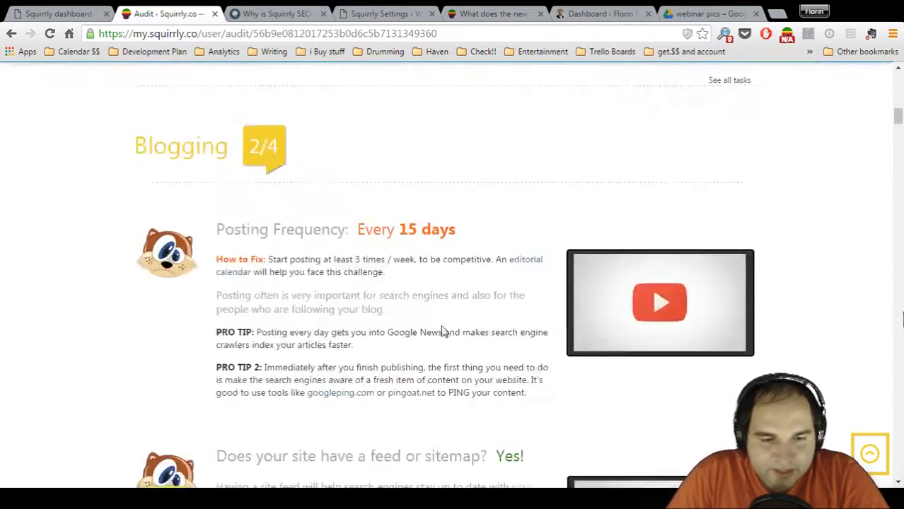
{"action": "scroll", "coordinate": [425, 324], "scroll_direction": "up", "scroll_amount": 10}
{"action": "scroll", "coordinate": [354, 324], "scroll_direction": "down", "scroll_amount": 2}
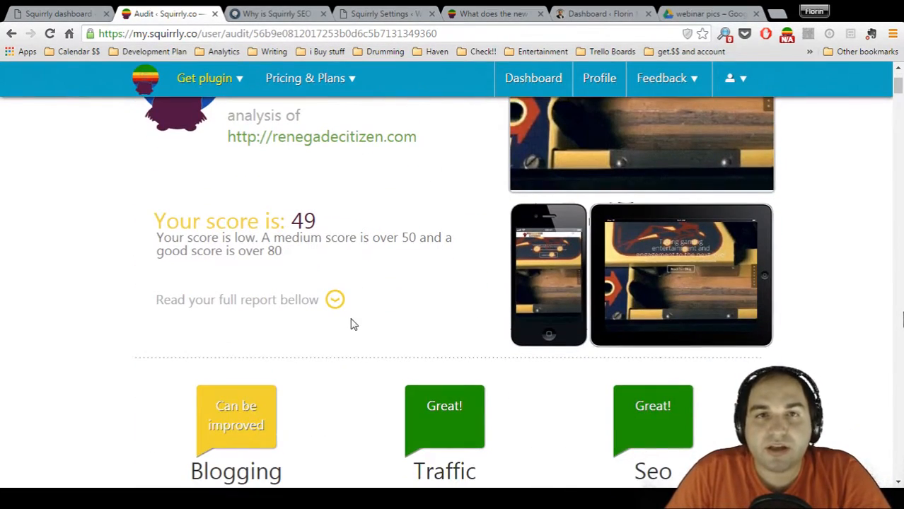
{"action": "scroll", "coordinate": [353, 324], "scroll_direction": "down", "scroll_amount": 2}
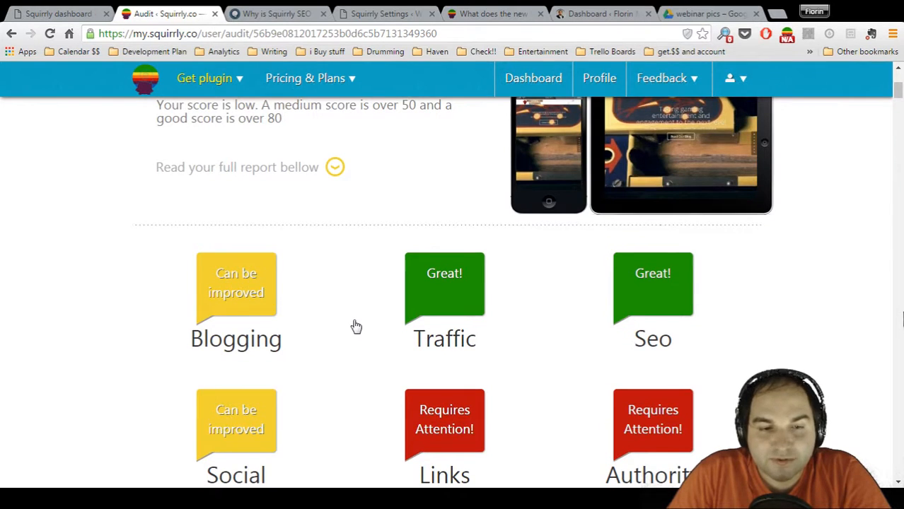
{"action": "scroll", "coordinate": [357, 326], "scroll_direction": "down", "scroll_amount": 1}
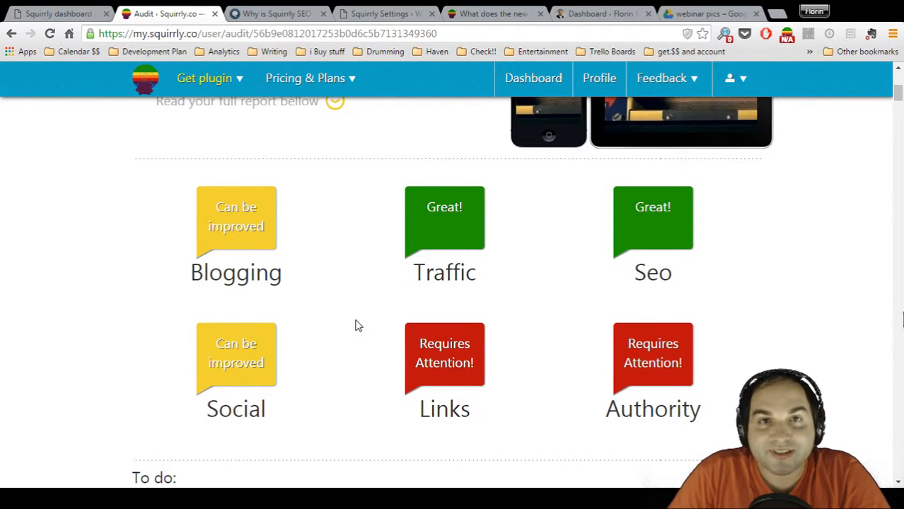
{"action": "scroll", "coordinate": [357, 326], "scroll_direction": "down", "scroll_amount": 1}
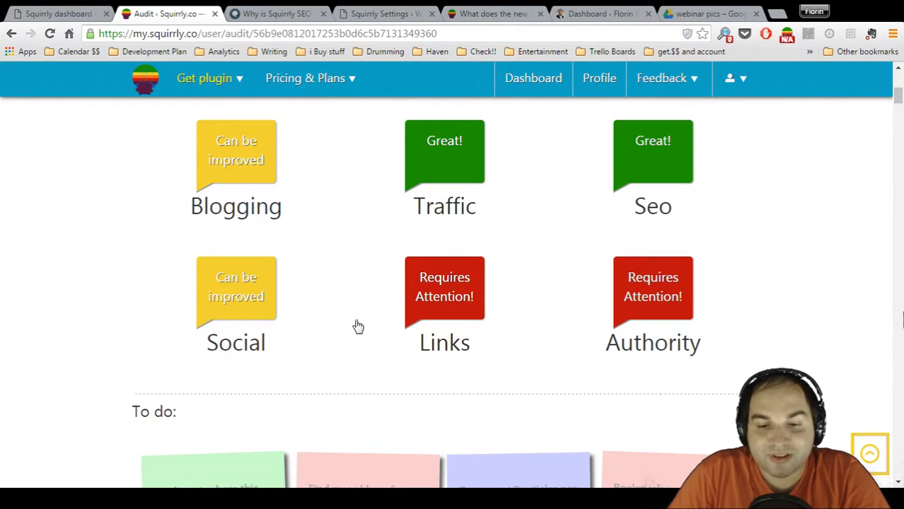
Go to the audit's Social section and examine the share buttons check and the Social Impact table of shares per network
{"action": "left_click", "coordinate": [216, 290]}
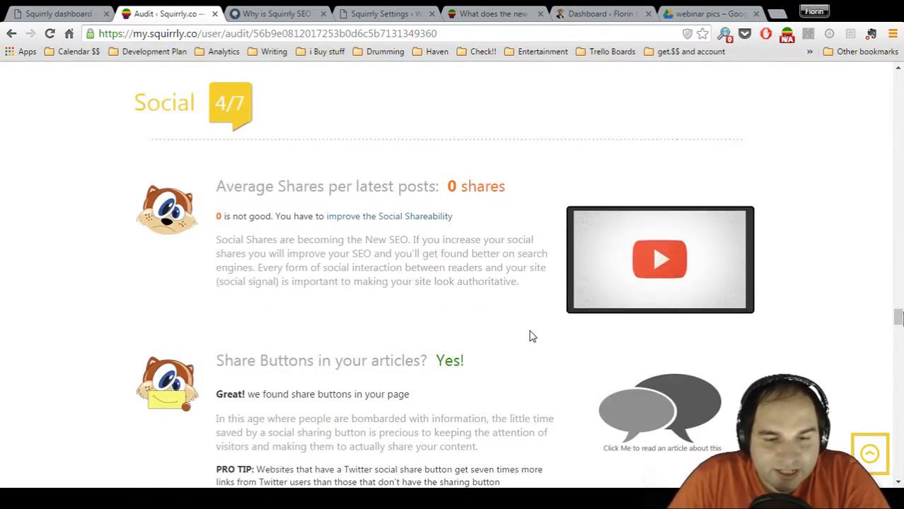
{"action": "scroll", "coordinate": [533, 336], "scroll_direction": "down", "scroll_amount": 4}
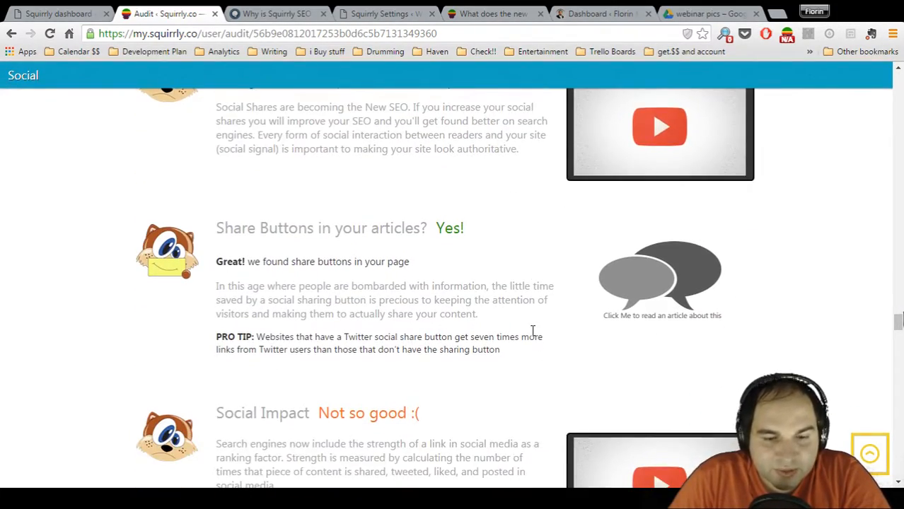
{"action": "scroll", "coordinate": [533, 336], "scroll_direction": "down", "scroll_amount": 3}
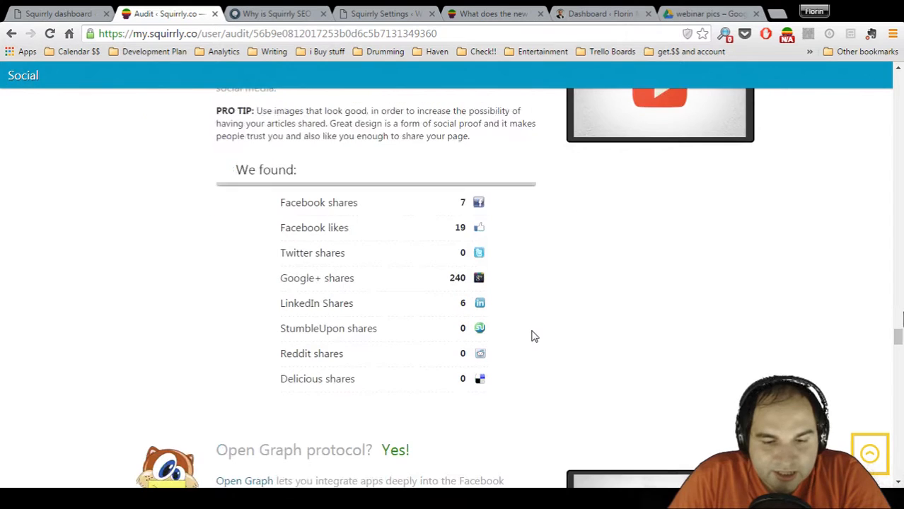
{"action": "scroll", "coordinate": [533, 335], "scroll_direction": "down", "scroll_amount": 1}
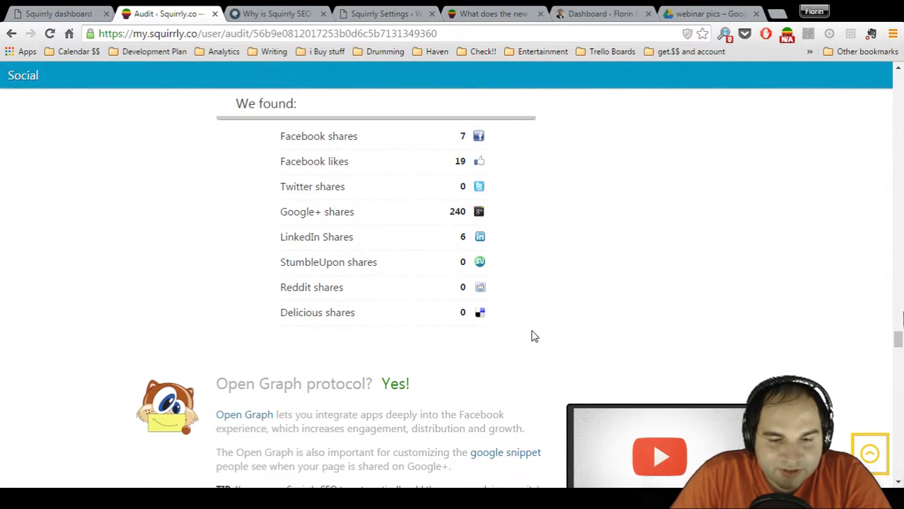
{"action": "scroll", "coordinate": [532, 335], "scroll_direction": "up", "scroll_amount": 2}
{"action": "scroll", "coordinate": [533, 337], "scroll_direction": "up", "scroll_amount": 2}
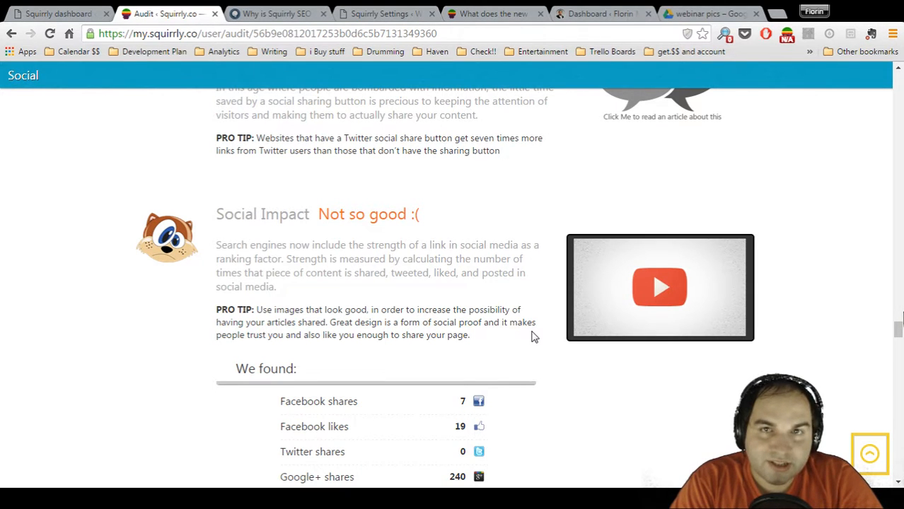
{"action": "scroll", "coordinate": [534, 337], "scroll_direction": "down", "scroll_amount": 7}
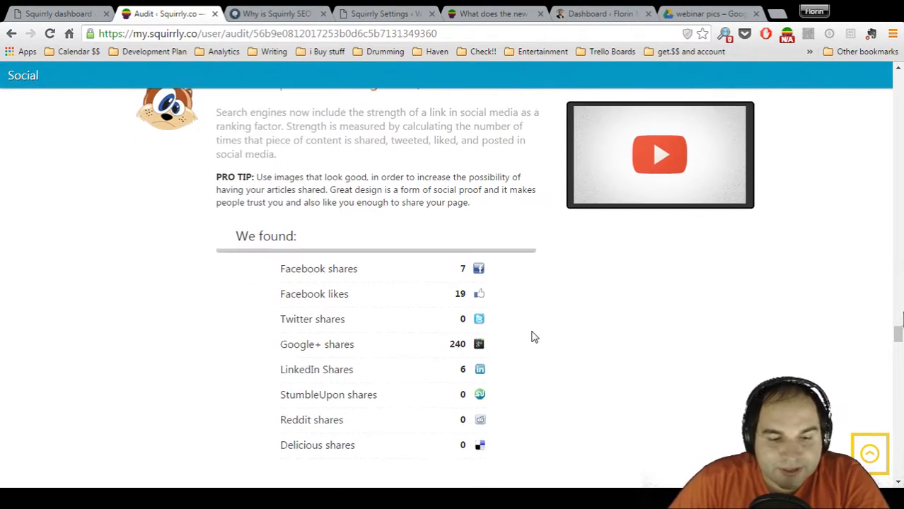
Look over the Twitter Card, Google Plus Authorship and Social "Follow me" Buttons checks, and return to the report's beginning
{"action": "scroll", "coordinate": [534, 337], "scroll_direction": "down", "scroll_amount": 4}
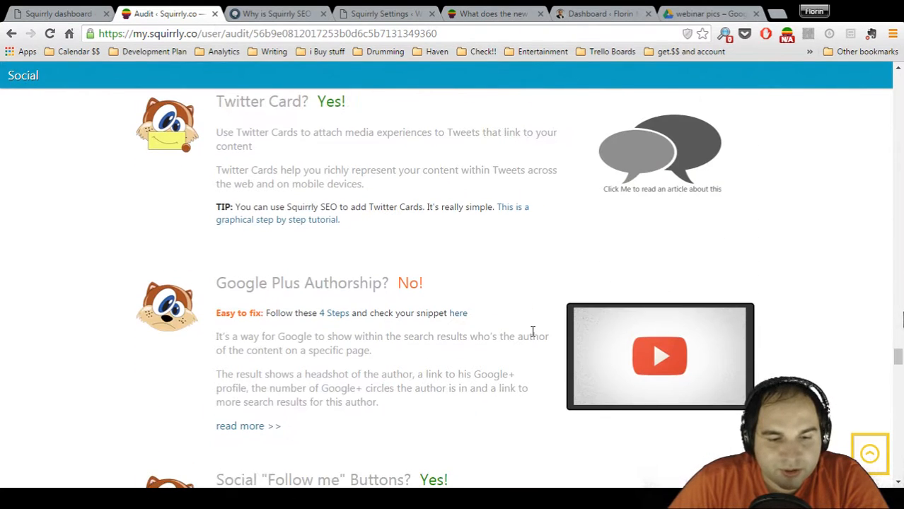
{"action": "scroll", "coordinate": [533, 331], "scroll_direction": "down", "scroll_amount": 2}
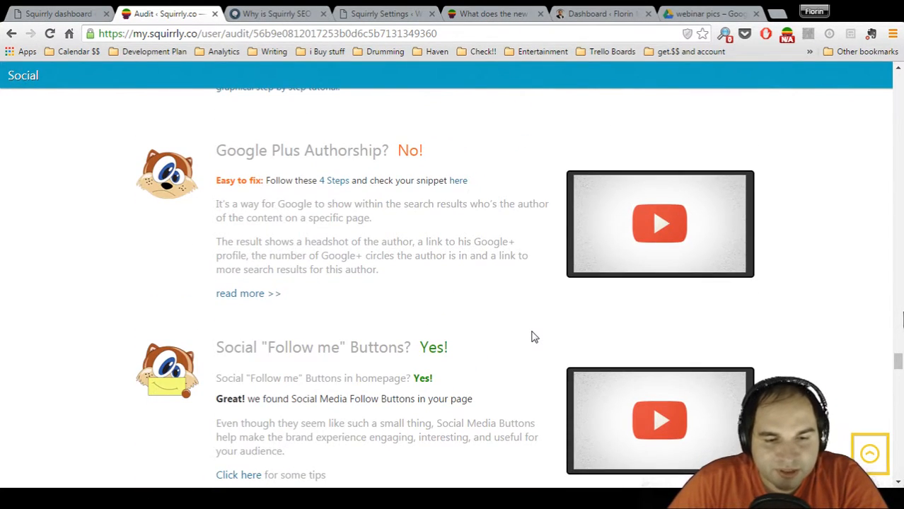
{"action": "scroll", "coordinate": [534, 337], "scroll_direction": "down", "scroll_amount": 5}
{"action": "scroll", "coordinate": [534, 338], "scroll_direction": "up", "scroll_amount": 15}
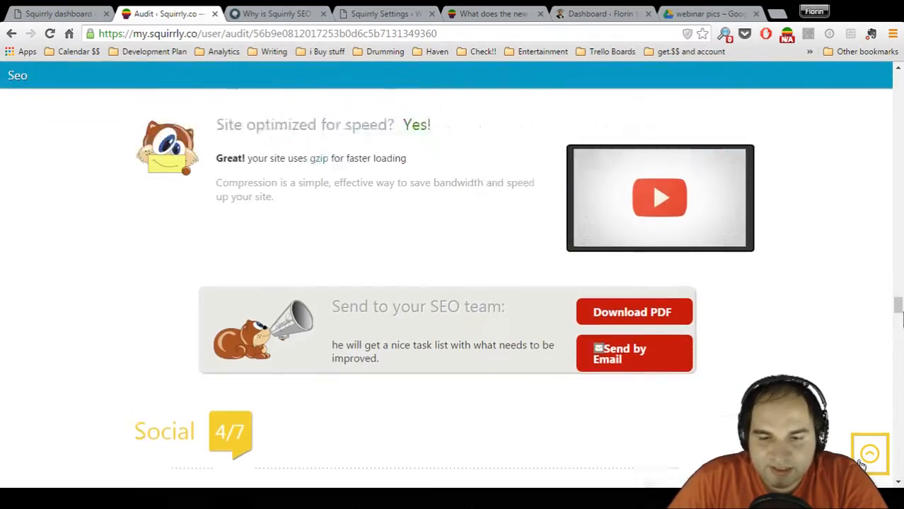
{"action": "left_click", "coordinate": [867, 456]}
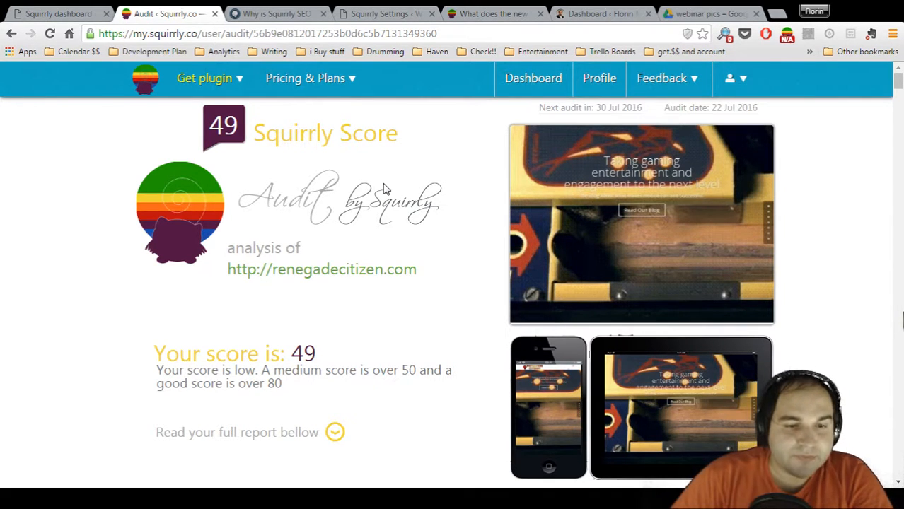
Switch to the Squirrly dashboard in WordPress and highlight the Site Audit Score message, then clear the selection
{"action": "key", "text": "ctrl+shift+Tab"}
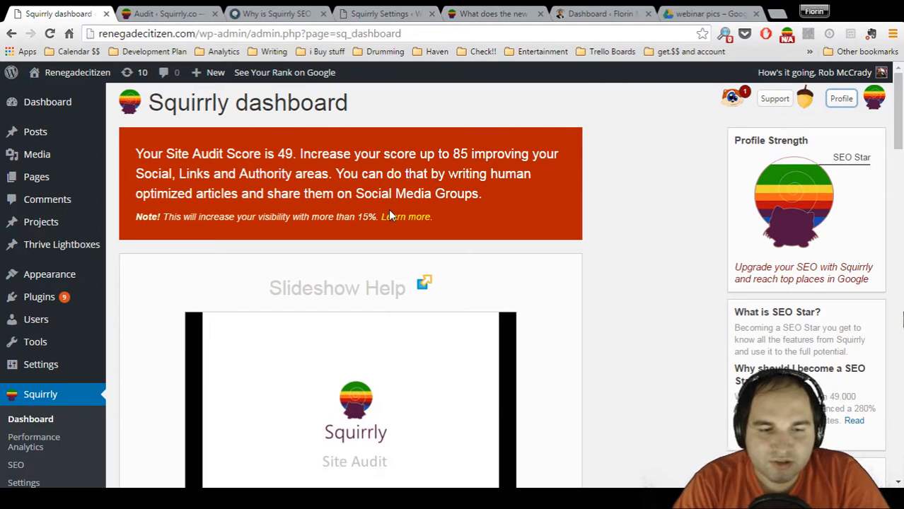
{"action": "left_click_drag", "start_coordinate": [209, 155], "coordinate": [418, 154]}
{"action": "left_click", "coordinate": [471, 189]}
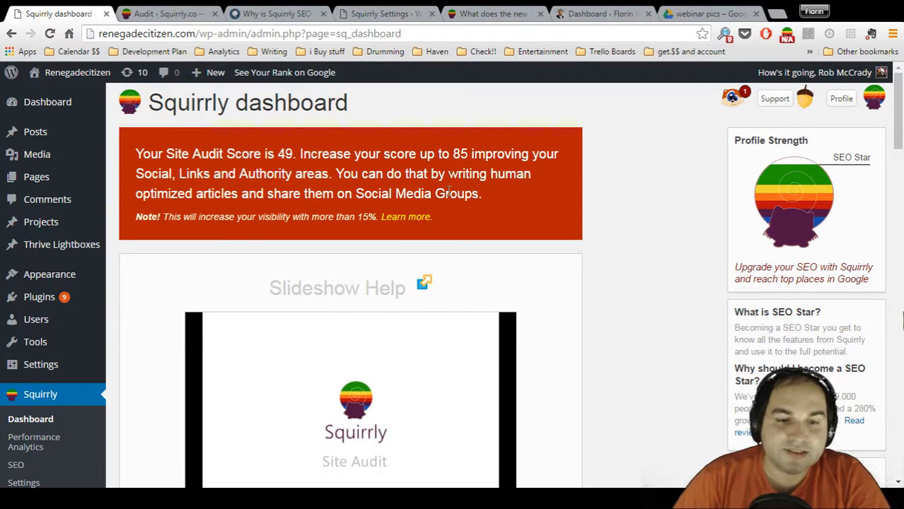
Open the site's Google ranking analytics and review the posts listed with their keywords and Google.com positions
{"action": "left_click", "coordinate": [275, 77]}
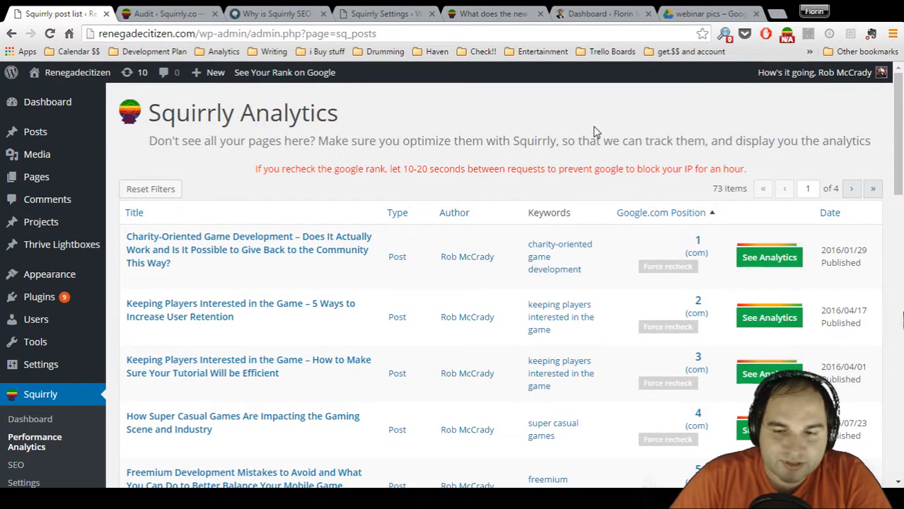
{"action": "scroll", "coordinate": [676, 145], "scroll_direction": "down", "scroll_amount": 1}
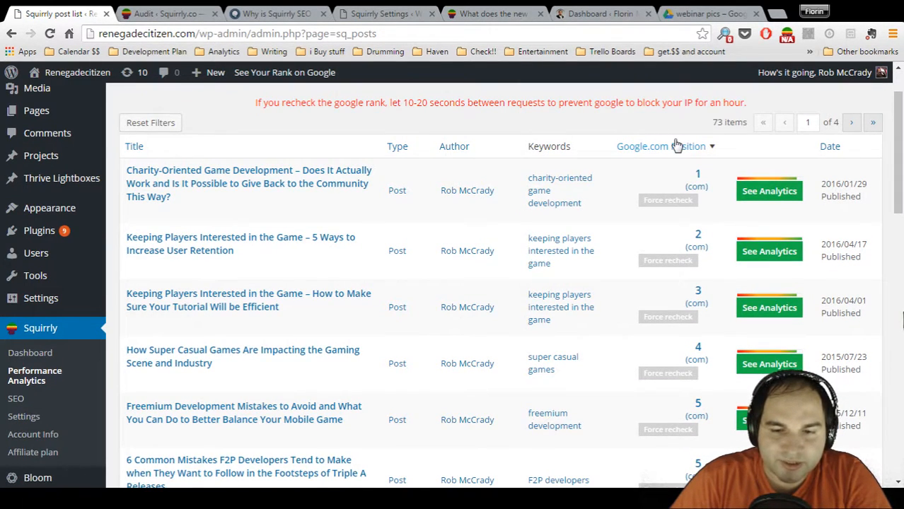
{"action": "scroll", "coordinate": [675, 145], "scroll_direction": "down", "scroll_amount": 1}
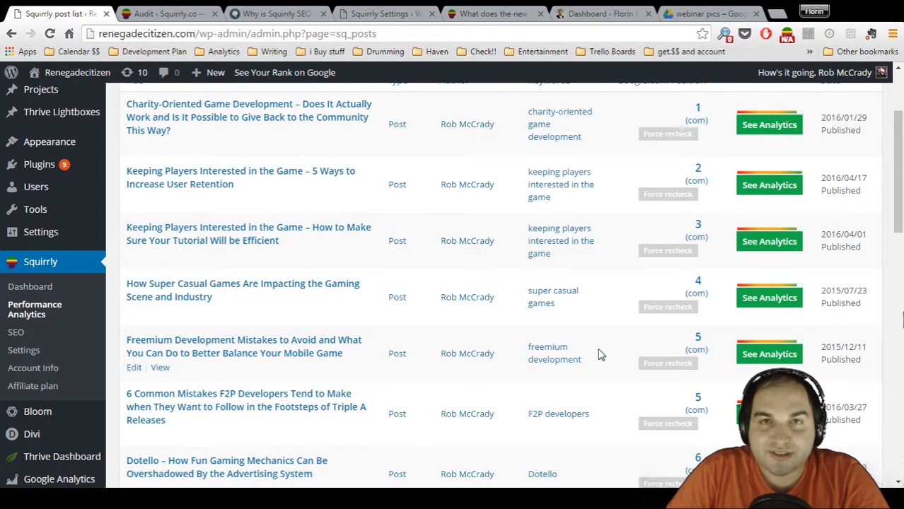
{"action": "scroll", "coordinate": [599, 329], "scroll_direction": "up", "scroll_amount": 1}
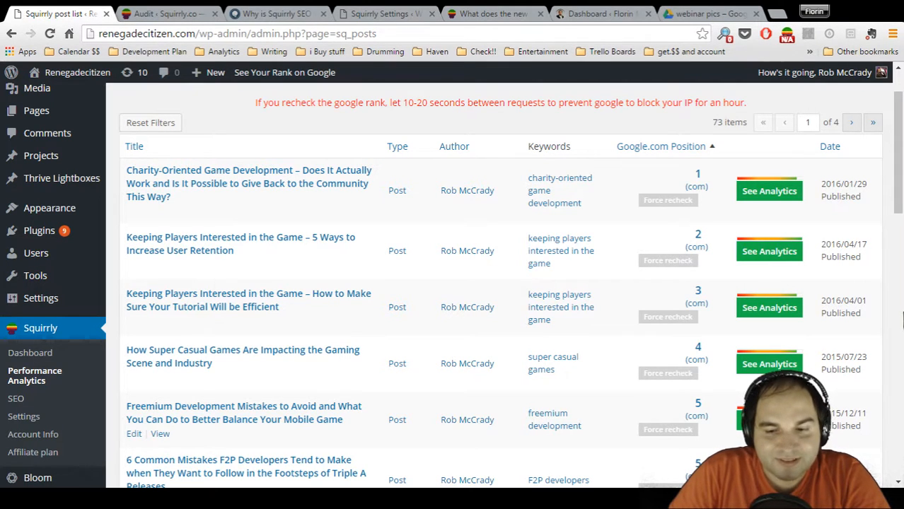
Open the analytics of the "Freemium Development Mistakes to Avoid" post and examine its Social score and rating
{"action": "left_click", "coordinate": [769, 421]}
{"action": "scroll", "coordinate": [504, 385], "scroll_direction": "down", "scroll_amount": 3}
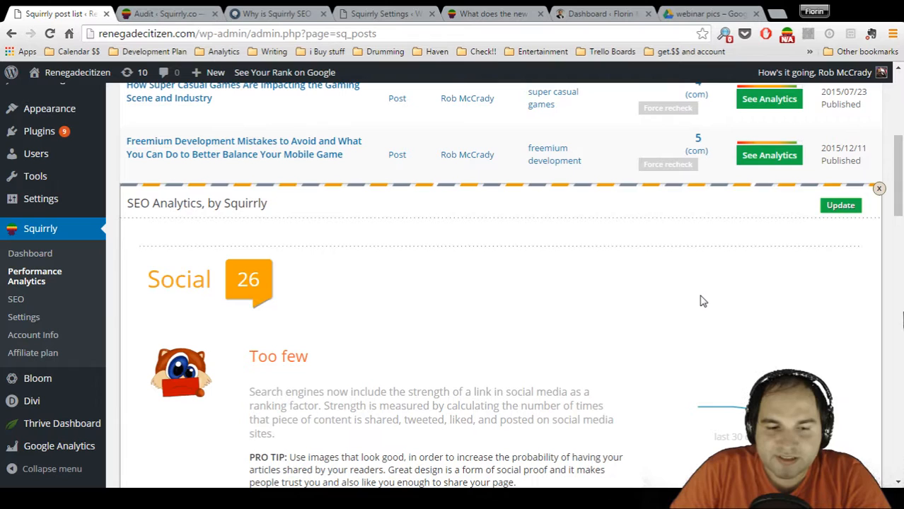
{"action": "scroll", "coordinate": [702, 302], "scroll_direction": "down", "scroll_amount": 2}
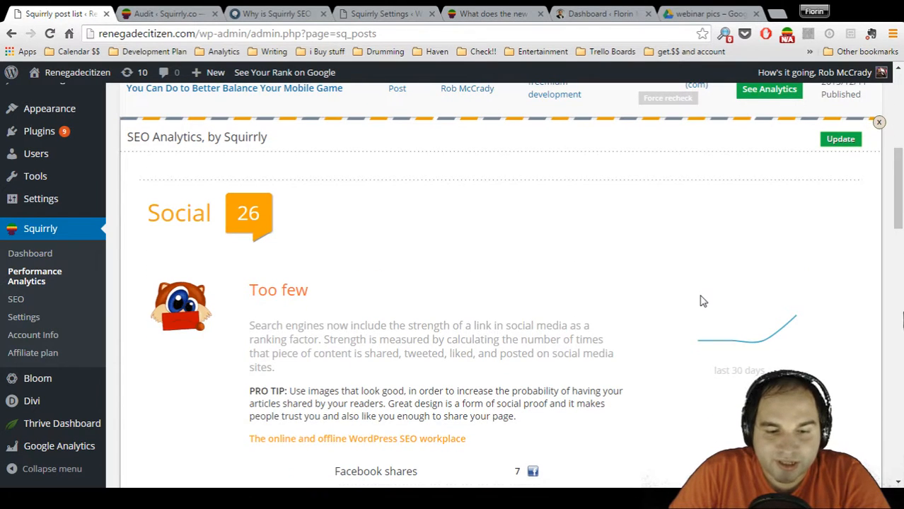
{"action": "scroll", "coordinate": [702, 302], "scroll_direction": "down", "scroll_amount": 2}
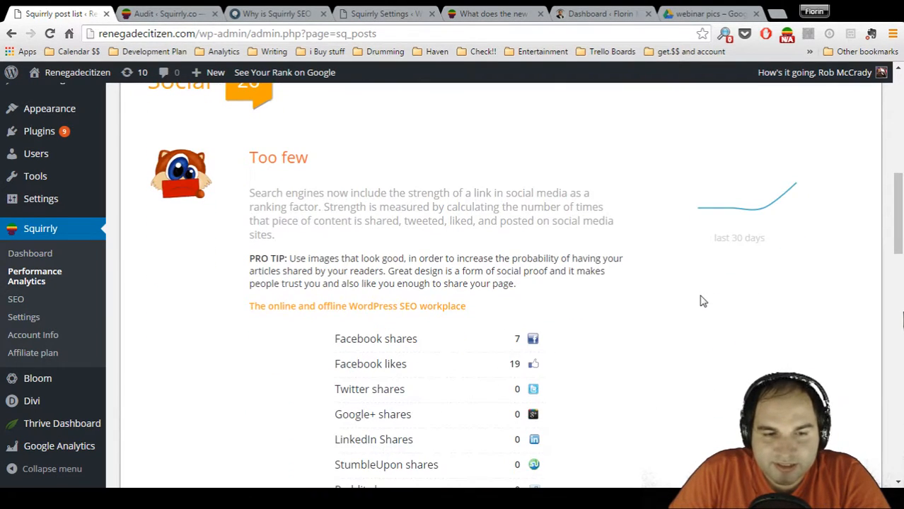
{"action": "scroll", "coordinate": [700, 301], "scroll_direction": "up", "scroll_amount": 2}
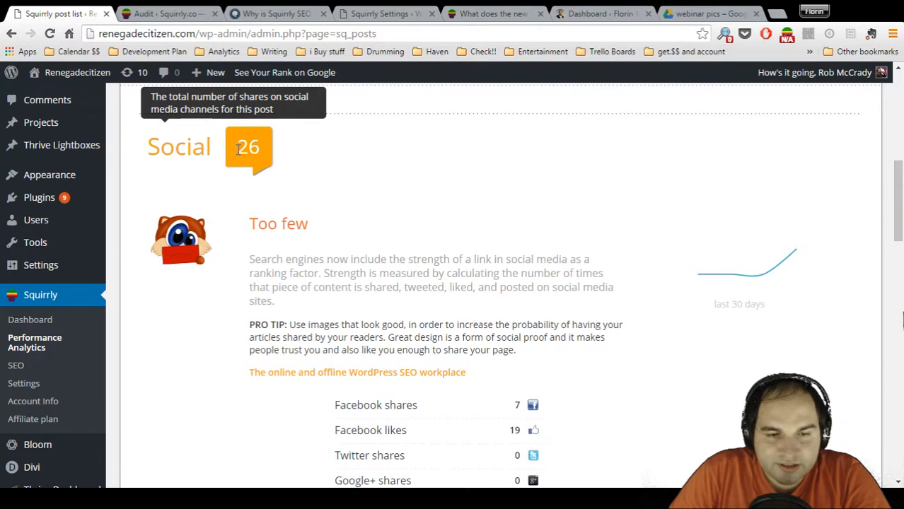
Review the freemium post's shares per social network and its Top Channel for this Article section
{"action": "scroll", "coordinate": [385, 164], "scroll_direction": "down", "scroll_amount": 2}
{"action": "scroll", "coordinate": [387, 163], "scroll_direction": "down", "scroll_amount": 1}
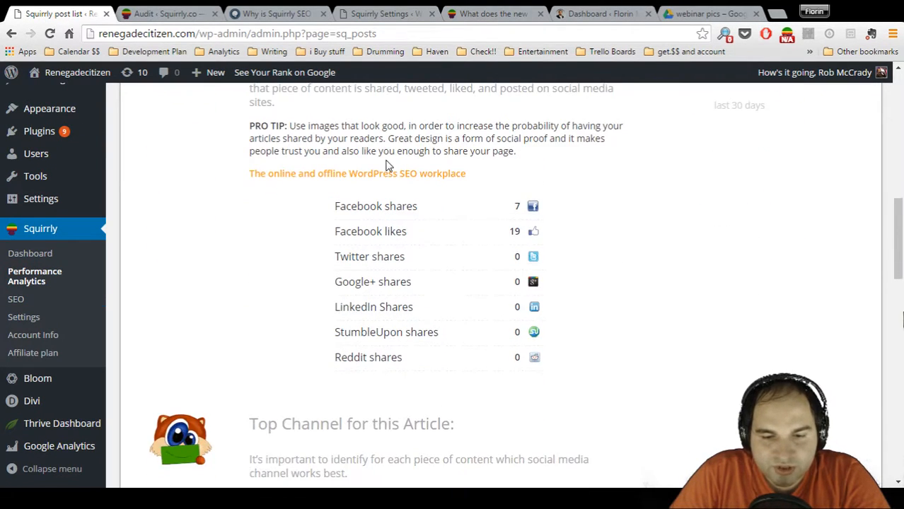
{"action": "scroll", "coordinate": [420, 236], "scroll_direction": "down", "scroll_amount": 1}
{"action": "scroll", "coordinate": [420, 236], "scroll_direction": "down", "scroll_amount": 2}
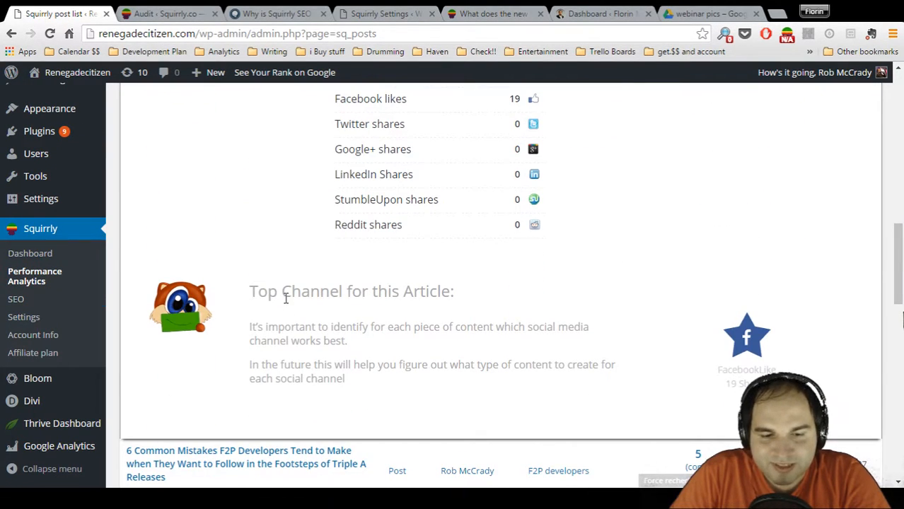
{"action": "scroll", "coordinate": [622, 341], "scroll_direction": "down", "scroll_amount": 3}
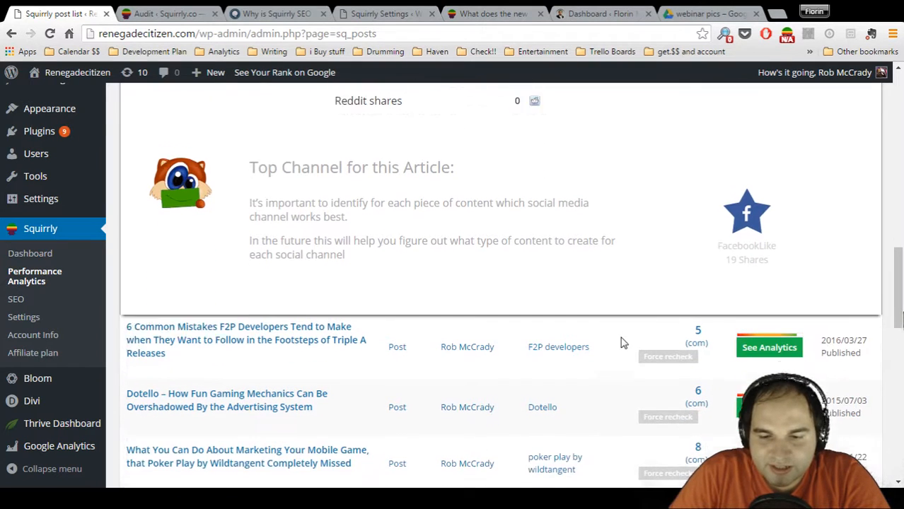
Open the analytics of the "6 Common Mistakes F2P Developers Tend to Make" post and revisit the freemium post's 30-day social trend
{"action": "left_click", "coordinate": [769, 273]}
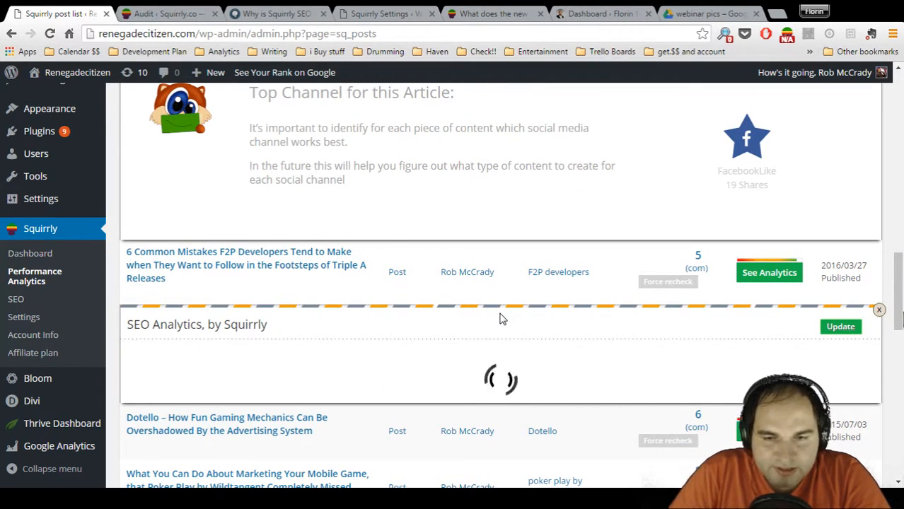
{"action": "scroll", "coordinate": [499, 319], "scroll_direction": "up", "scroll_amount": 4}
{"action": "scroll", "coordinate": [499, 319], "scroll_direction": "up", "scroll_amount": 3}
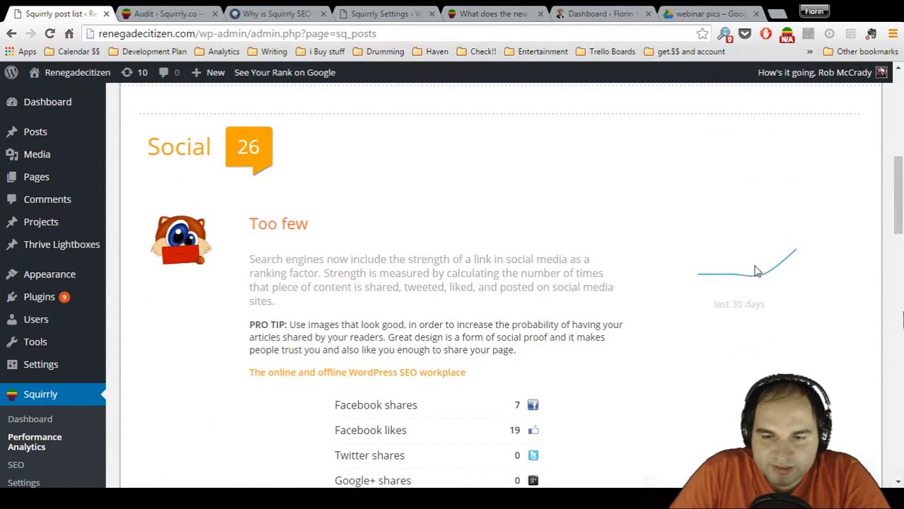
{"action": "scroll", "coordinate": [654, 337], "scroll_direction": "down", "scroll_amount": 10}
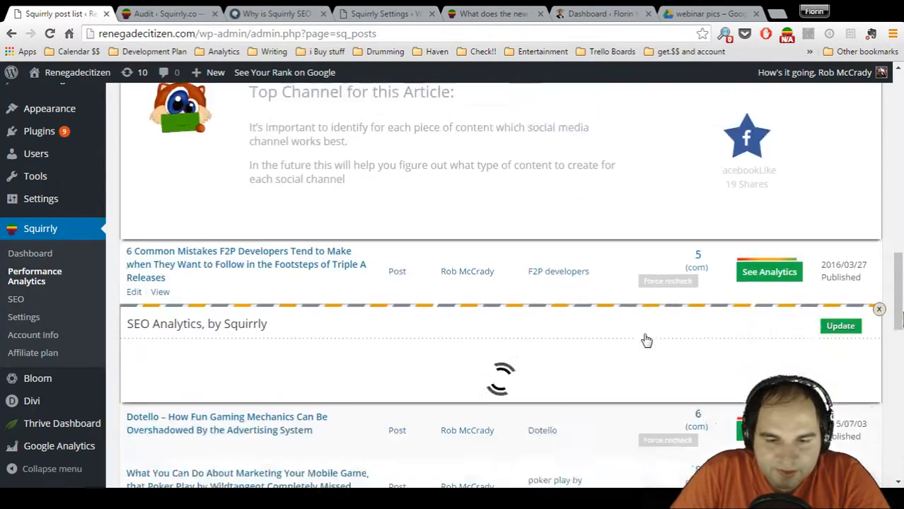
Examine the F2P developers post's Google rank, optimization rating, social shares and top channel
{"action": "scroll", "coordinate": [426, 255], "scroll_direction": "down", "scroll_amount": 1}
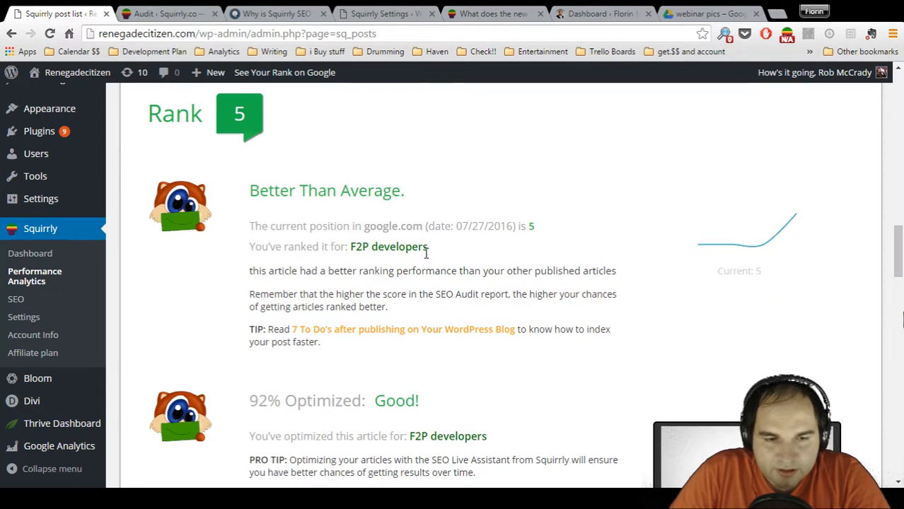
{"action": "scroll", "coordinate": [426, 254], "scroll_direction": "up", "scroll_amount": 1}
{"action": "scroll", "coordinate": [426, 256], "scroll_direction": "down", "scroll_amount": 1}
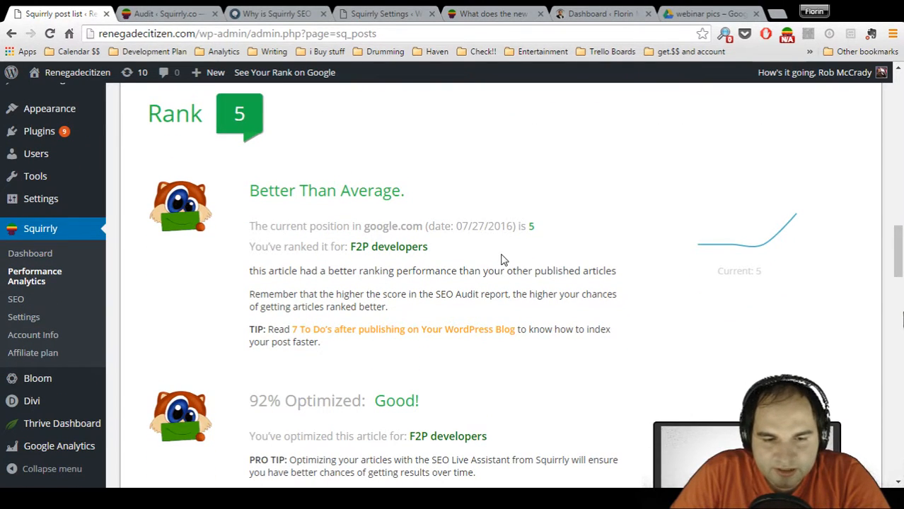
{"action": "scroll", "coordinate": [502, 260], "scroll_direction": "down", "scroll_amount": 1}
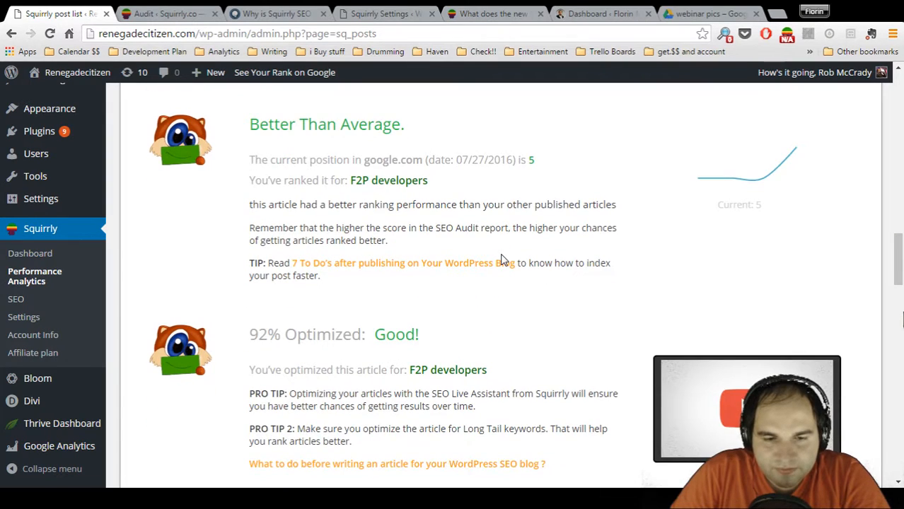
{"action": "scroll", "coordinate": [502, 260], "scroll_direction": "down", "scroll_amount": 8}
{"action": "scroll", "coordinate": [502, 260], "scroll_direction": "down", "scroll_amount": 5}
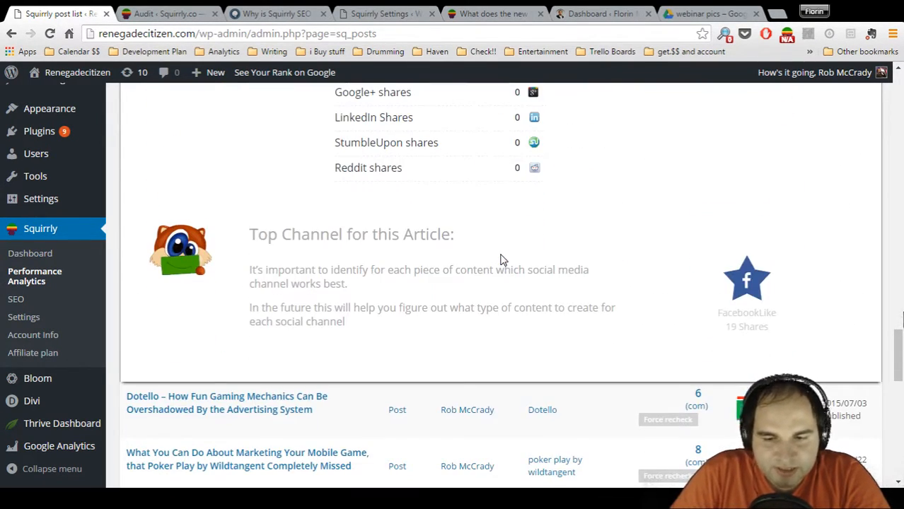
Open the analytics of the "Forgotten Knowledge About Role-Playing Video Games" post and examine its Google rank
{"action": "scroll", "coordinate": [713, 289], "scroll_direction": "down", "scroll_amount": 2}
{"action": "scroll", "coordinate": [713, 289], "scroll_direction": "down", "scroll_amount": 1}
{"action": "left_click", "coordinate": [474, 388]}
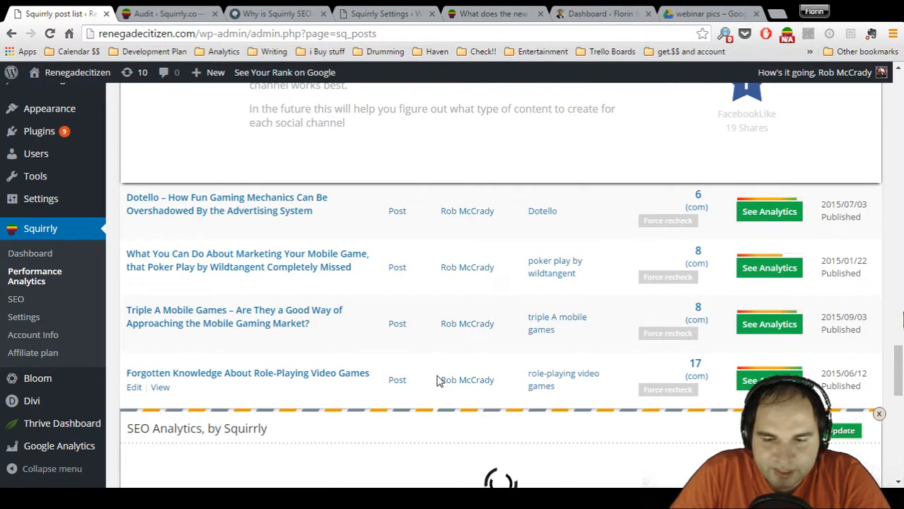
{"action": "scroll", "coordinate": [436, 379], "scroll_direction": "down", "scroll_amount": 3}
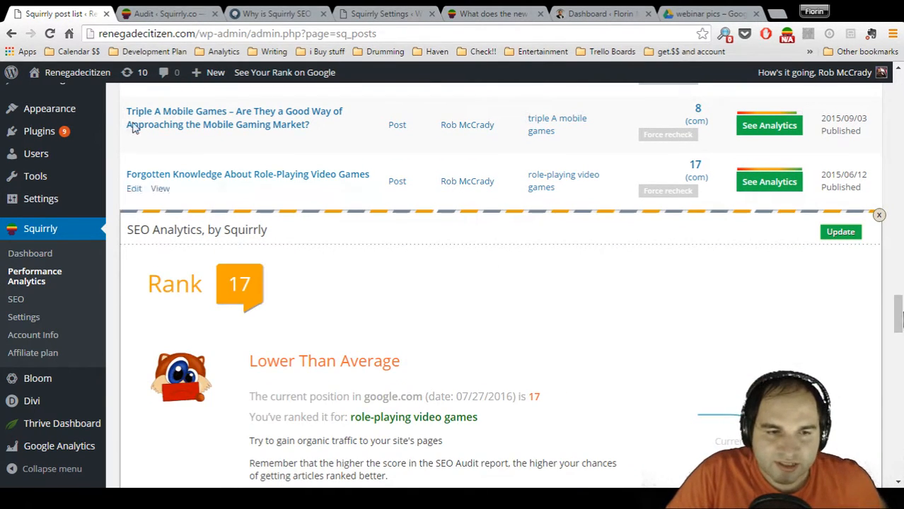
Switch to the "Why is Squirrly SEO" article and go over the content tree infographic's levels from 0 to 5
{"action": "left_click", "coordinate": [153, 9]}
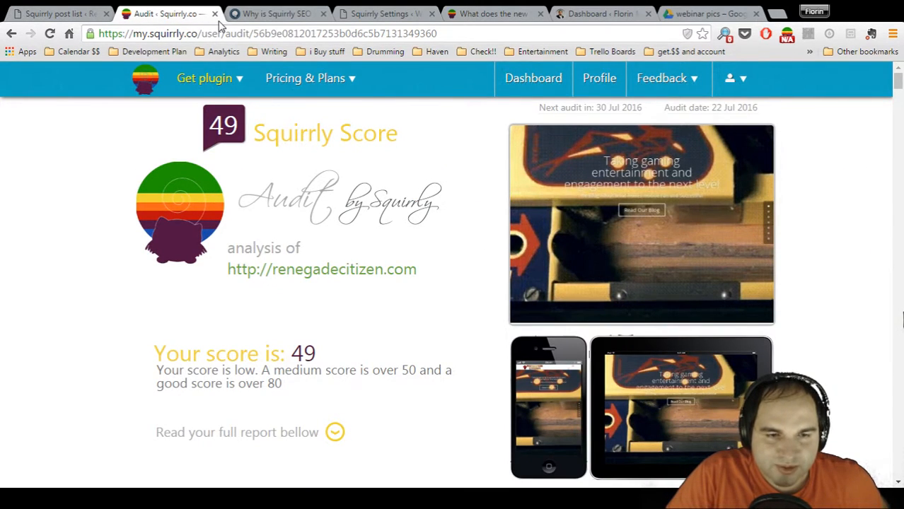
{"action": "left_click", "coordinate": [274, 14]}
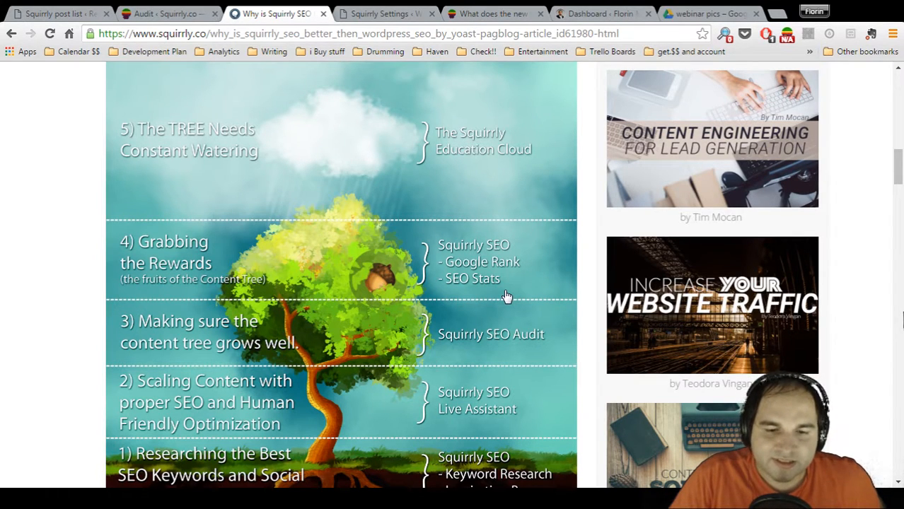
{"action": "scroll", "coordinate": [492, 307], "scroll_direction": "down", "scroll_amount": 2}
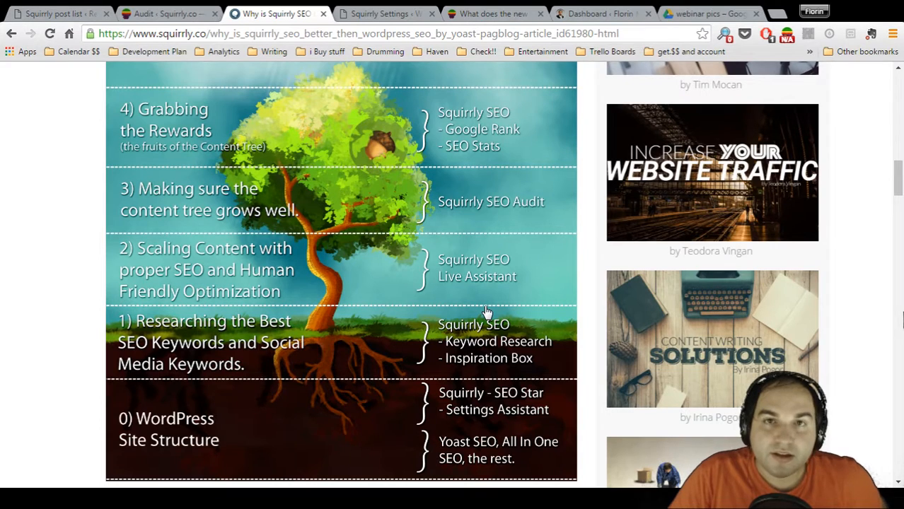
{"action": "scroll", "coordinate": [486, 312], "scroll_direction": "down", "scroll_amount": 1}
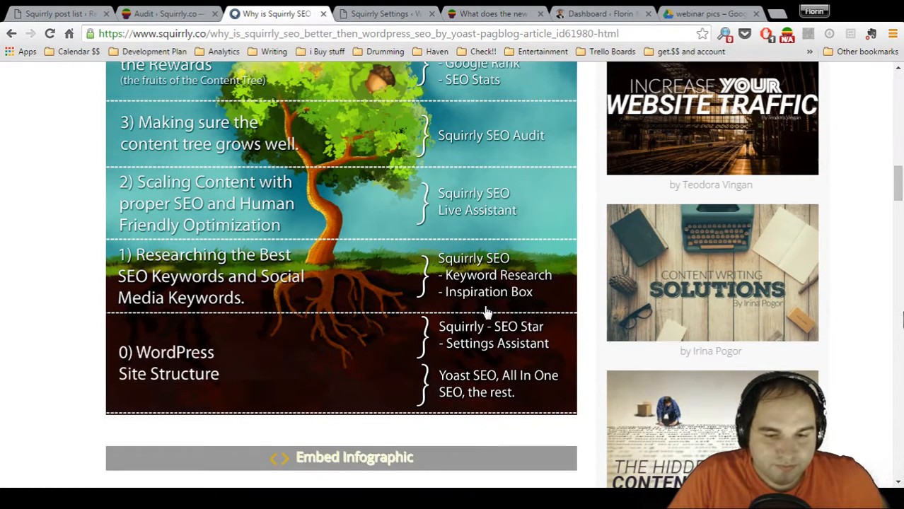
{"action": "scroll", "coordinate": [486, 311], "scroll_direction": "up", "scroll_amount": 1}
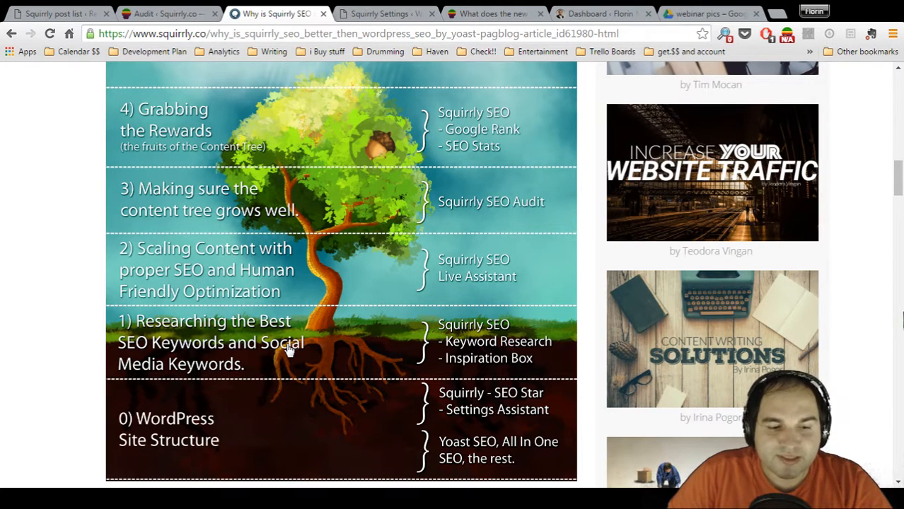
{"action": "scroll", "coordinate": [287, 268], "scroll_direction": "up", "scroll_amount": 1}
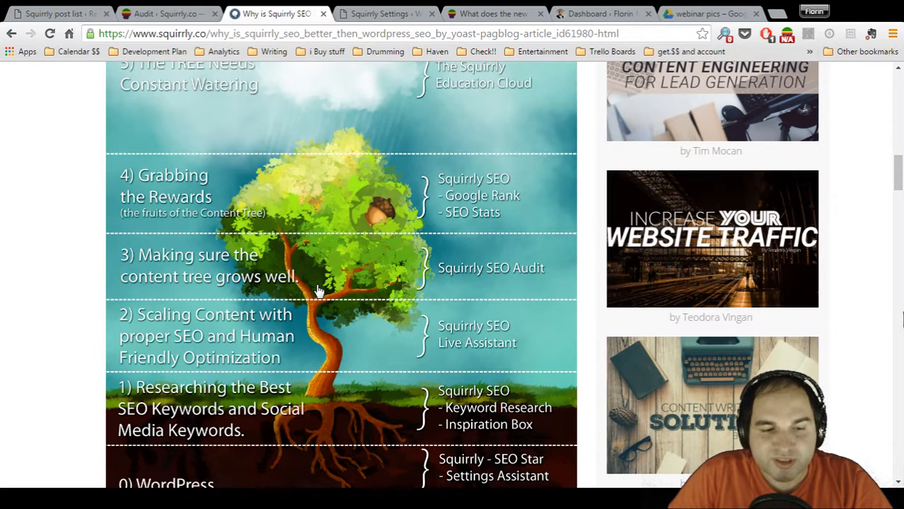
{"action": "scroll", "coordinate": [318, 291], "scroll_direction": "up", "scroll_amount": 1}
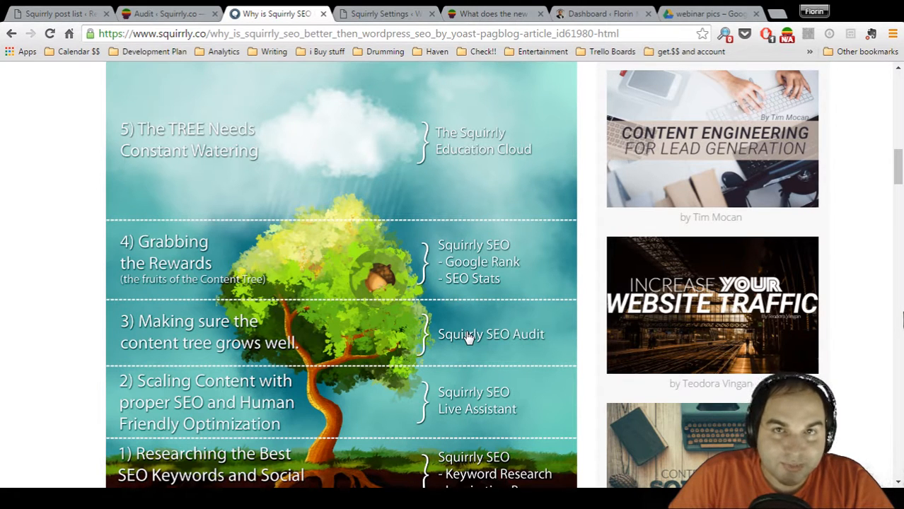
{"action": "scroll", "coordinate": [468, 338], "scroll_direction": "up", "scroll_amount": 1}
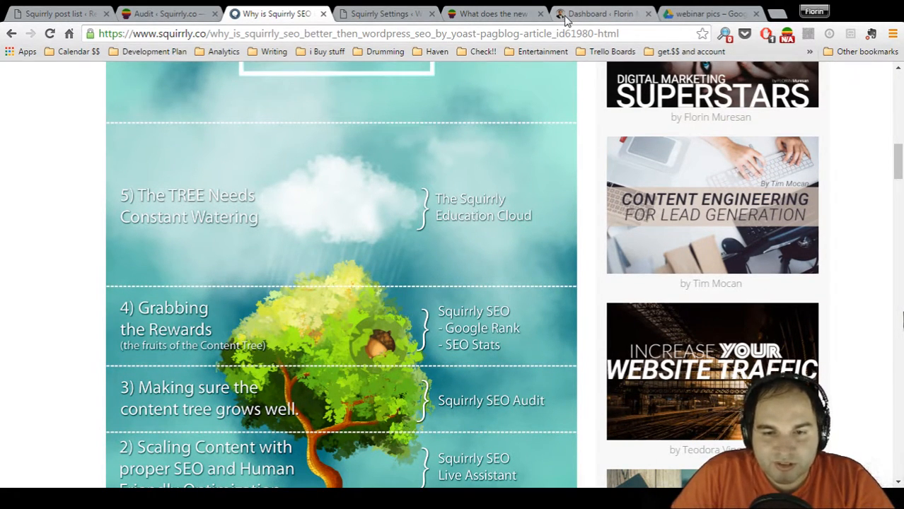
Switch to the Squirrly Knowledge Base and look over the All Features and FAQs article lists
{"action": "left_click", "coordinate": [478, 14]}
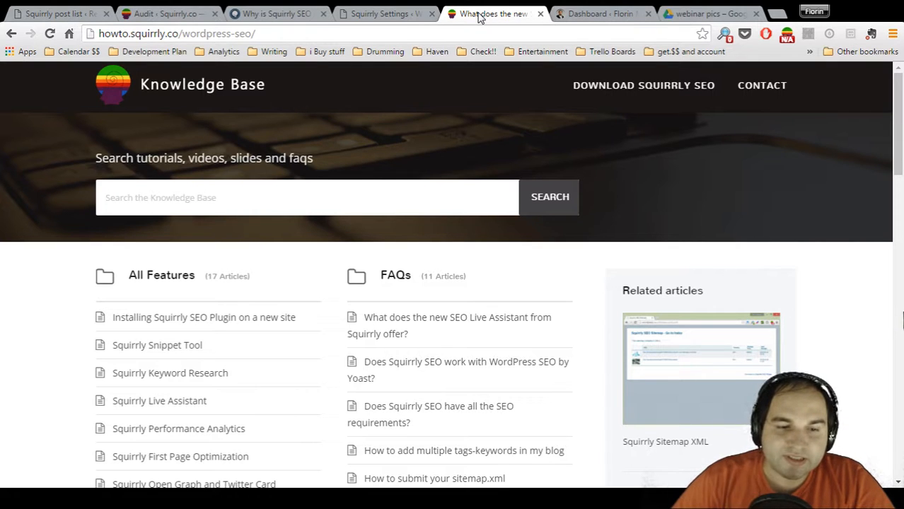
{"action": "scroll", "coordinate": [291, 184], "scroll_direction": "down", "scroll_amount": 2}
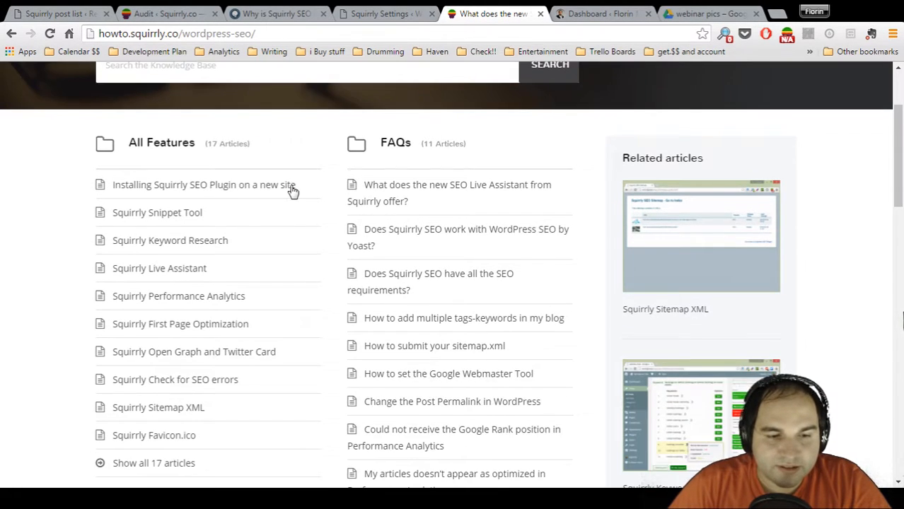
{"action": "scroll", "coordinate": [291, 189], "scroll_direction": "down", "scroll_amount": 3}
{"action": "scroll", "coordinate": [291, 190], "scroll_direction": "up", "scroll_amount": 4}
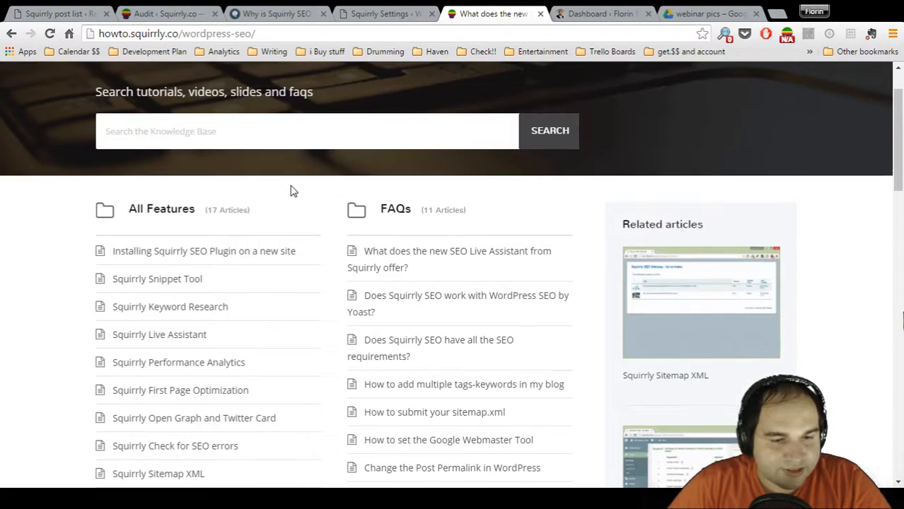
{"action": "scroll", "coordinate": [291, 190], "scroll_direction": "down", "scroll_amount": 3}
{"action": "scroll", "coordinate": [292, 190], "scroll_direction": "up", "scroll_amount": 1}
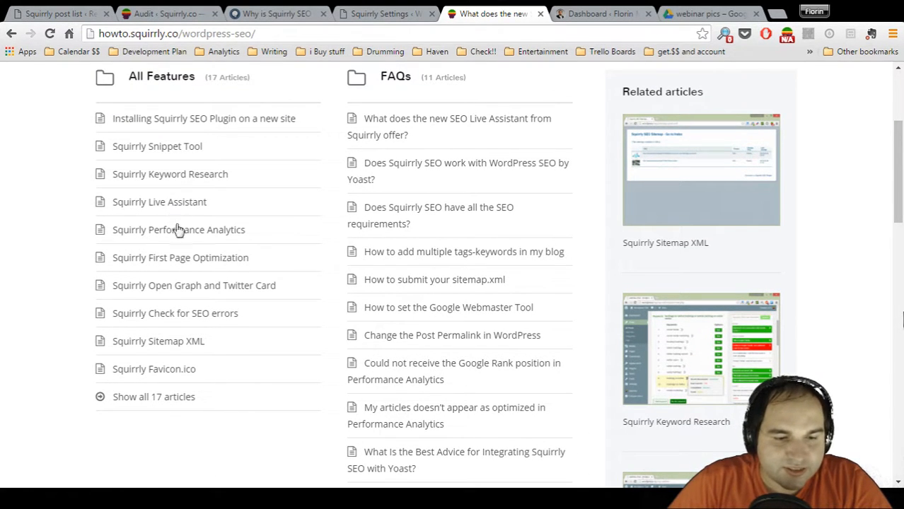
Open the Squirrly First Page Optimization article, look over its screenshot and advance the embedded slideshow to slide 2
{"action": "left_click", "coordinate": [163, 261]}
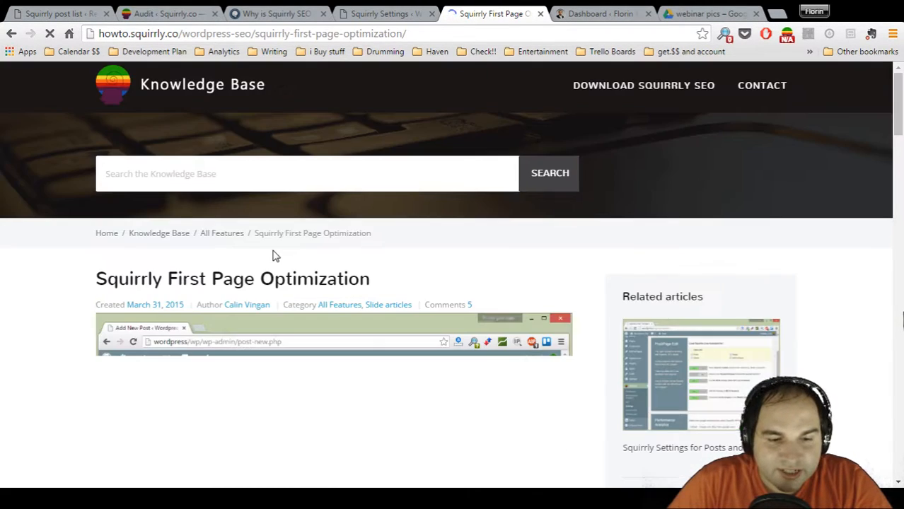
{"action": "scroll", "coordinate": [274, 253], "scroll_direction": "down", "scroll_amount": 2}
{"action": "scroll", "coordinate": [274, 256], "scroll_direction": "down", "scroll_amount": 7}
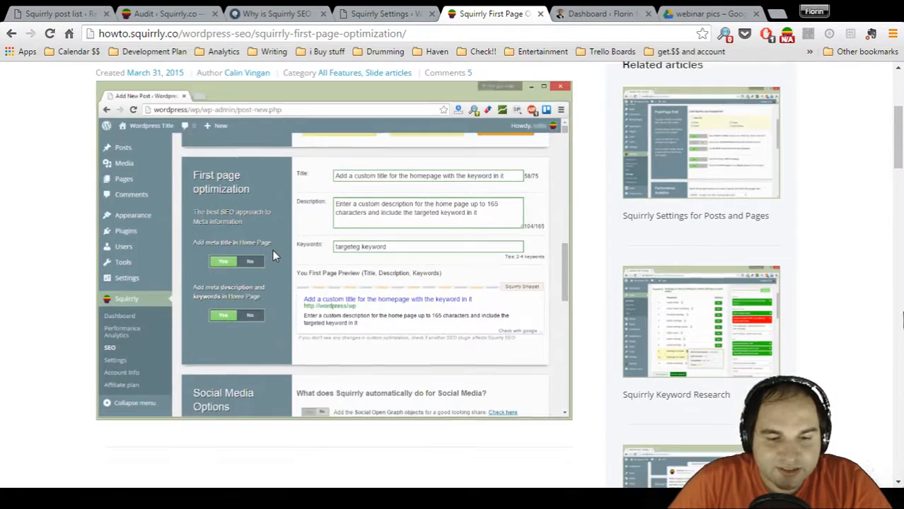
{"action": "scroll", "coordinate": [274, 256], "scroll_direction": "down", "scroll_amount": 3}
{"action": "scroll", "coordinate": [343, 322], "scroll_direction": "up", "scroll_amount": 3}
{"action": "left_click", "coordinate": [349, 416]}
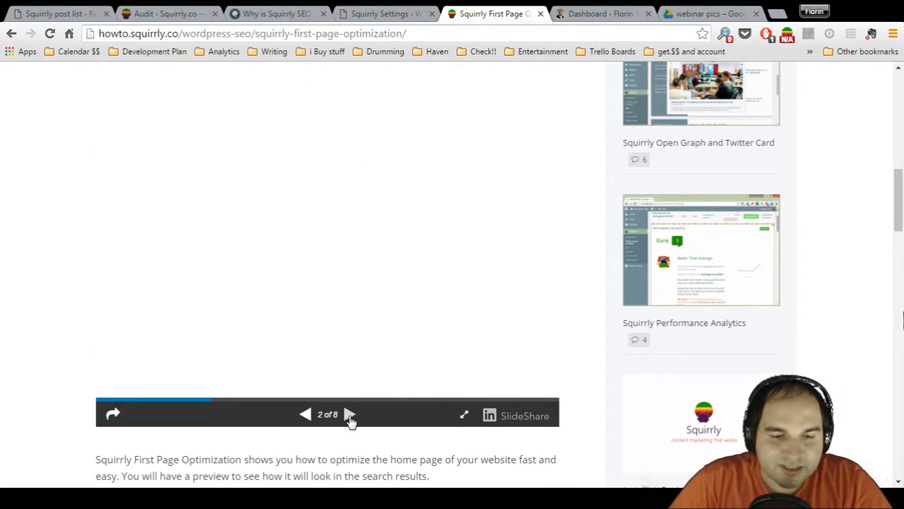
Advance the embedded First Page Optimization slideshow to slide 5, then return to the beginning of the article
{"action": "left_click", "coordinate": [349, 416]}
{"action": "left_click", "coordinate": [350, 416]}
{"action": "left_click", "coordinate": [349, 416]}
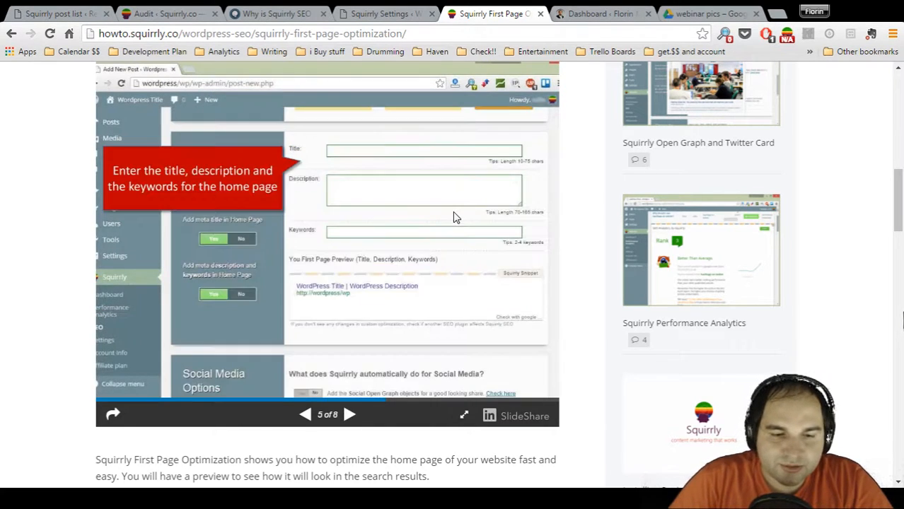
{"action": "scroll", "coordinate": [453, 212], "scroll_direction": "up", "scroll_amount": 2}
{"action": "scroll", "coordinate": [453, 211], "scroll_direction": "up", "scroll_amount": 10}
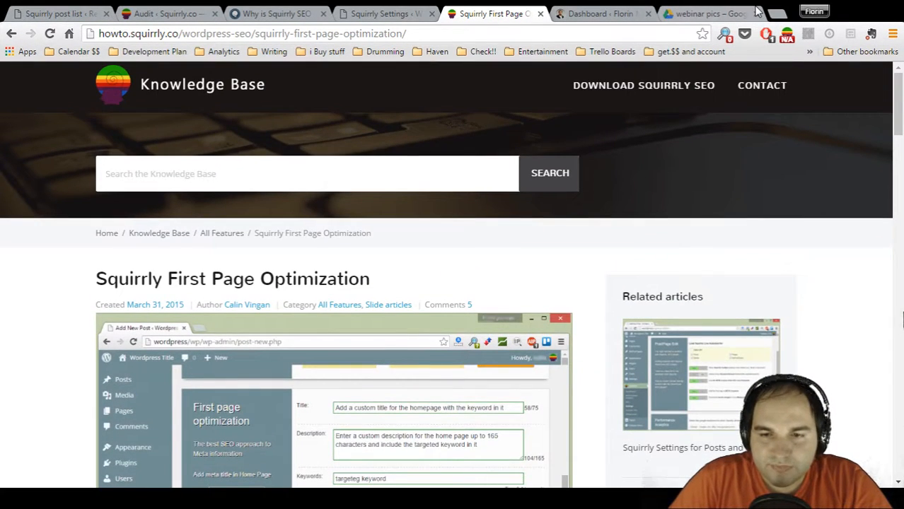
Switch to the Squirrly Settings page, open the support question form and select all the text in its message box
{"action": "left_click", "coordinate": [360, 13]}
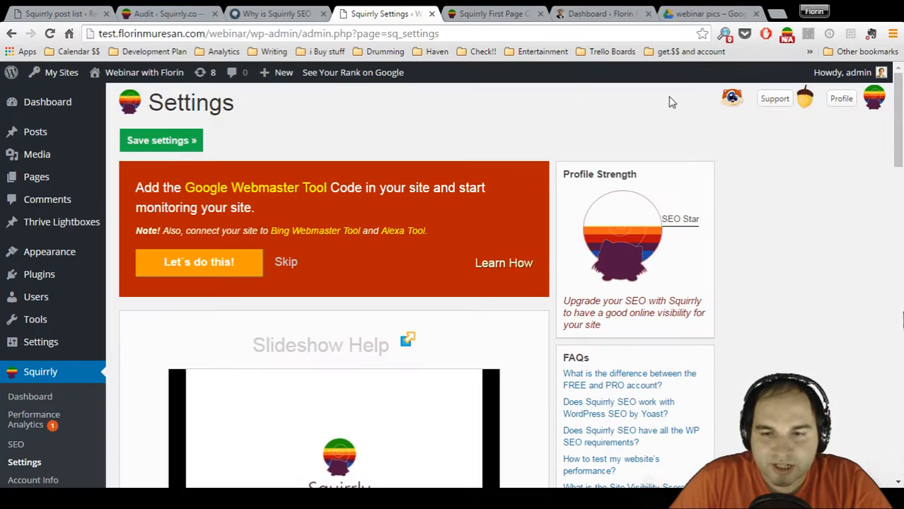
{"action": "left_click", "coordinate": [807, 100]}
{"action": "left_click", "coordinate": [811, 165]}
{"action": "key", "text": "ctrl+a"}
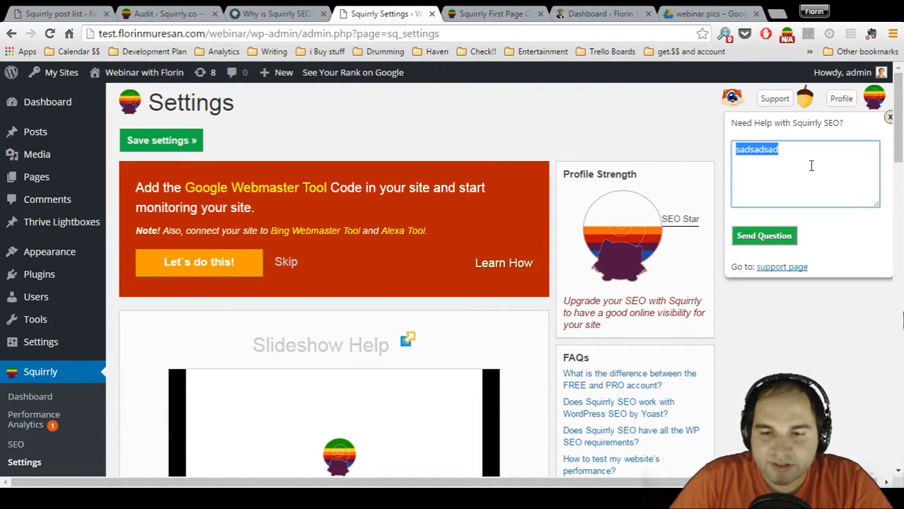
Open squirrly.co/best-seo-education in a new browser tab
{"action": "left_click", "coordinate": [777, 16]}
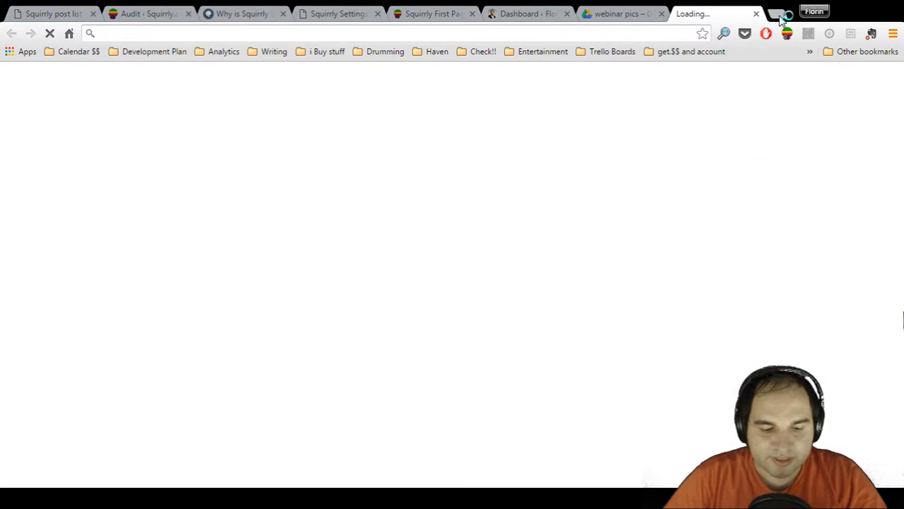
{"action": "type", "text": "squirrly.co"}
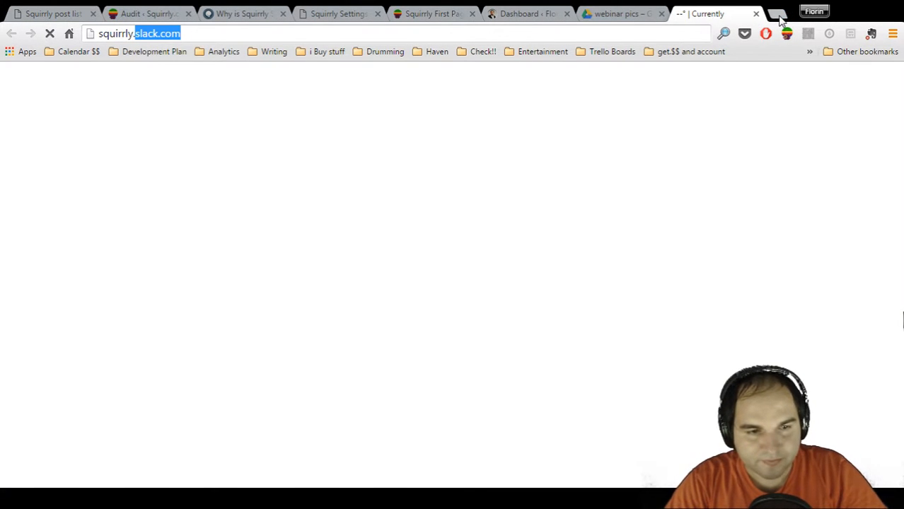
{"action": "type", "text": "/best"}
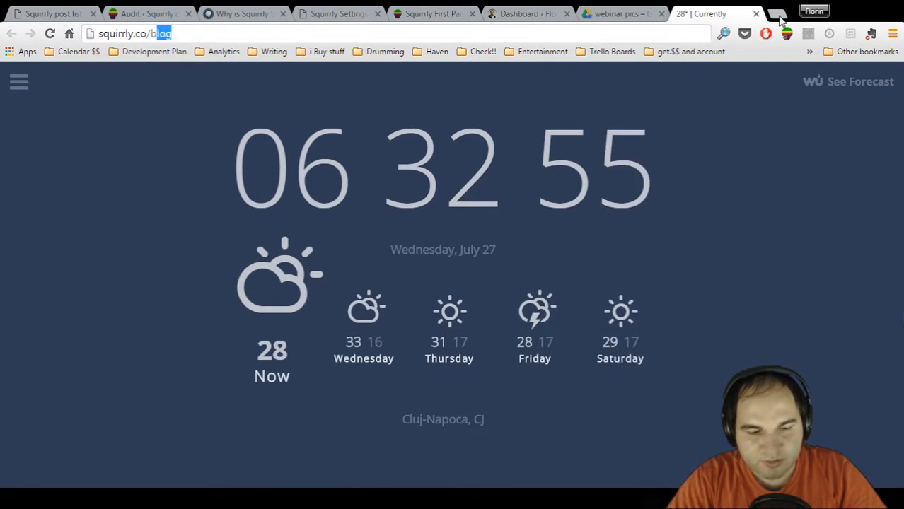
{"action": "key", "text": "Return"}
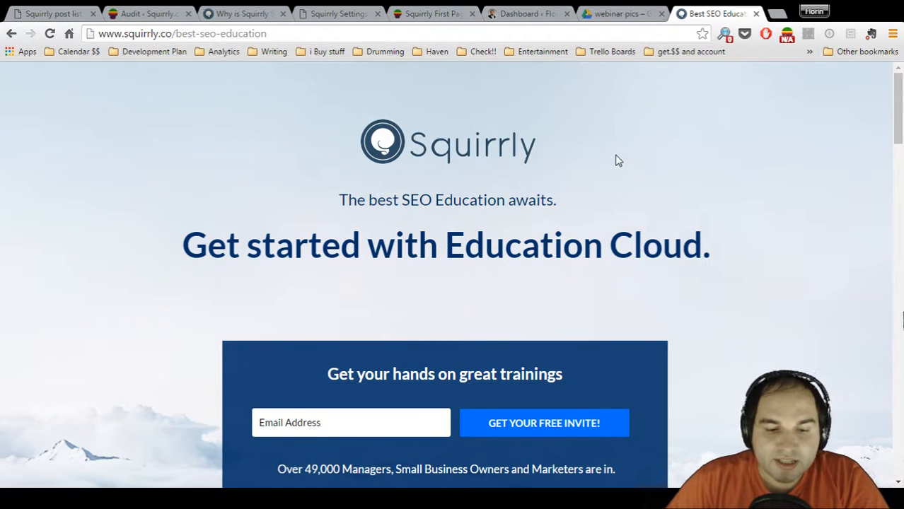
Look through the Education Cloud page, from the free invite form through the reasons to join and three registration steps to the closing sign-up section
{"action": "scroll", "coordinate": [604, 158], "scroll_direction": "down", "scroll_amount": 2}
{"action": "left_click", "coordinate": [384, 299]}
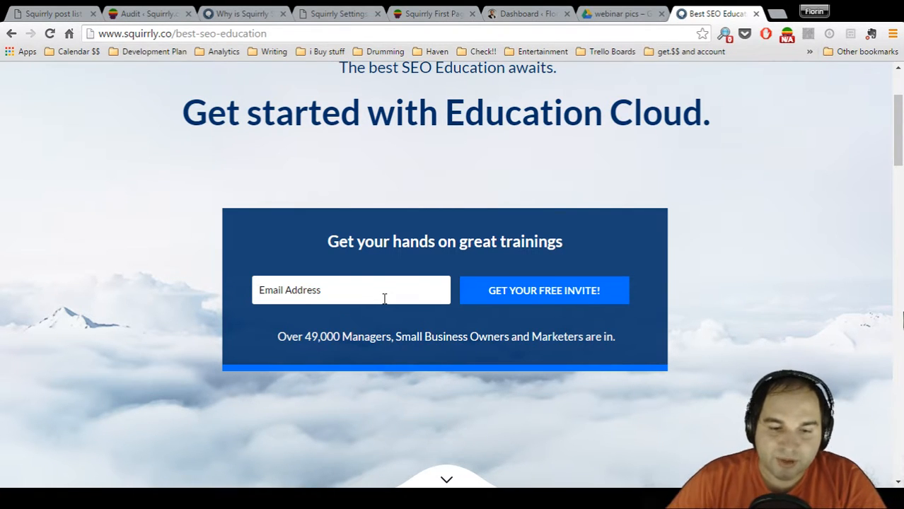
{"action": "scroll", "coordinate": [384, 298], "scroll_direction": "down", "scroll_amount": 6}
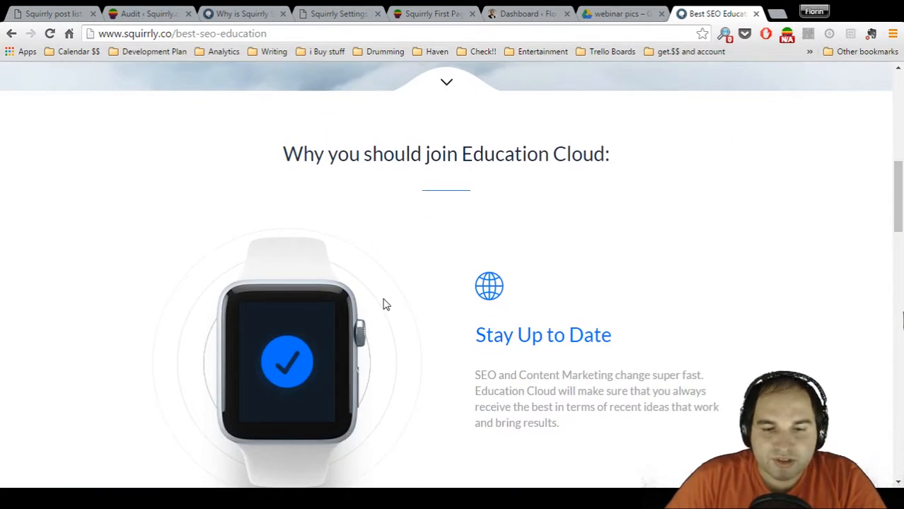
{"action": "scroll", "coordinate": [386, 304], "scroll_direction": "down", "scroll_amount": 1}
{"action": "scroll", "coordinate": [385, 304], "scroll_direction": "down", "scroll_amount": 5}
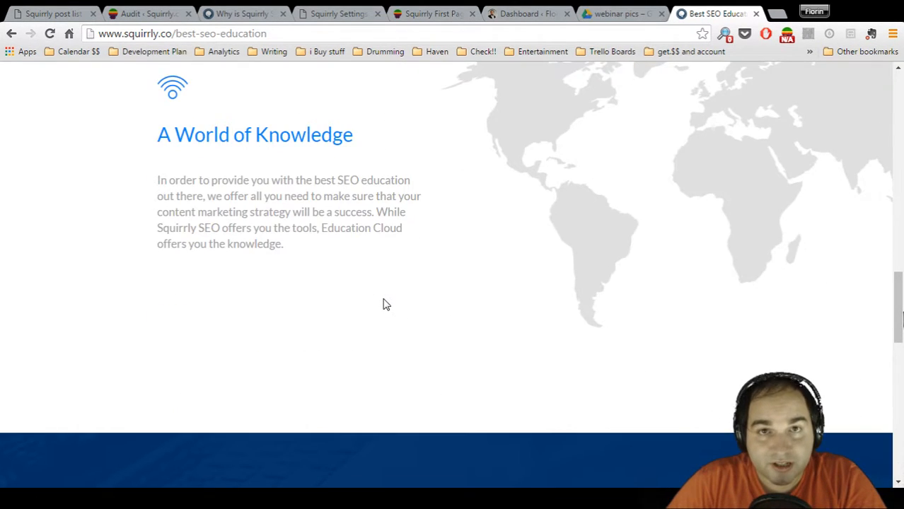
{"action": "scroll", "coordinate": [383, 304], "scroll_direction": "down", "scroll_amount": 5}
{"action": "scroll", "coordinate": [397, 377], "scroll_direction": "down", "scroll_amount": 1}
{"action": "scroll", "coordinate": [397, 374], "scroll_direction": "down", "scroll_amount": 2}
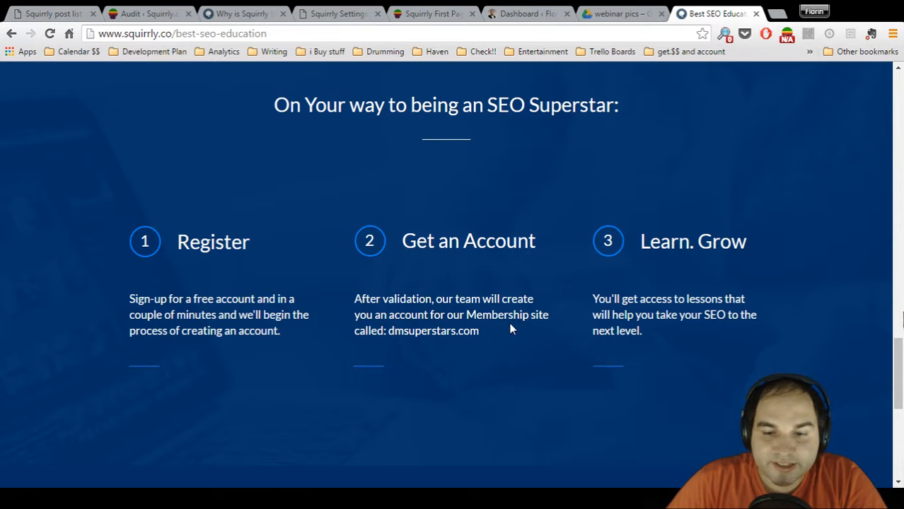
{"action": "scroll", "coordinate": [510, 327], "scroll_direction": "down", "scroll_amount": 2}
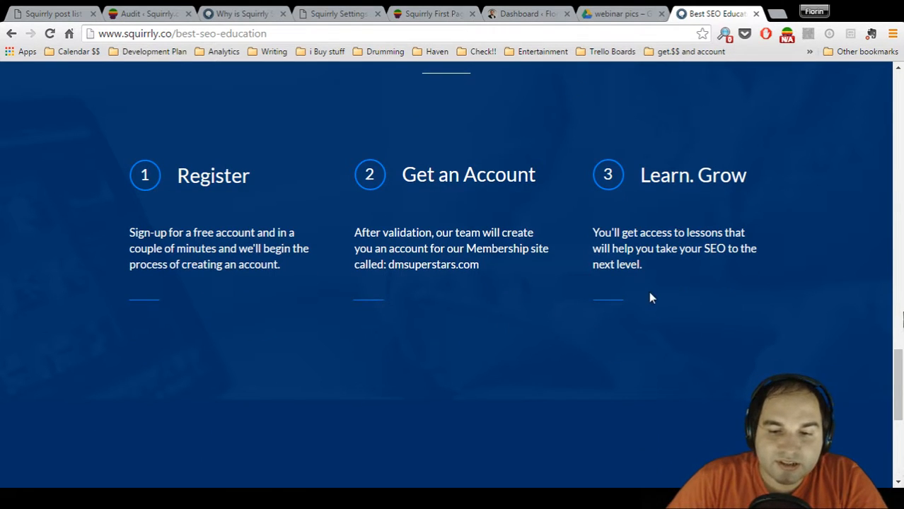
{"action": "scroll", "coordinate": [652, 298], "scroll_direction": "down", "scroll_amount": 4}
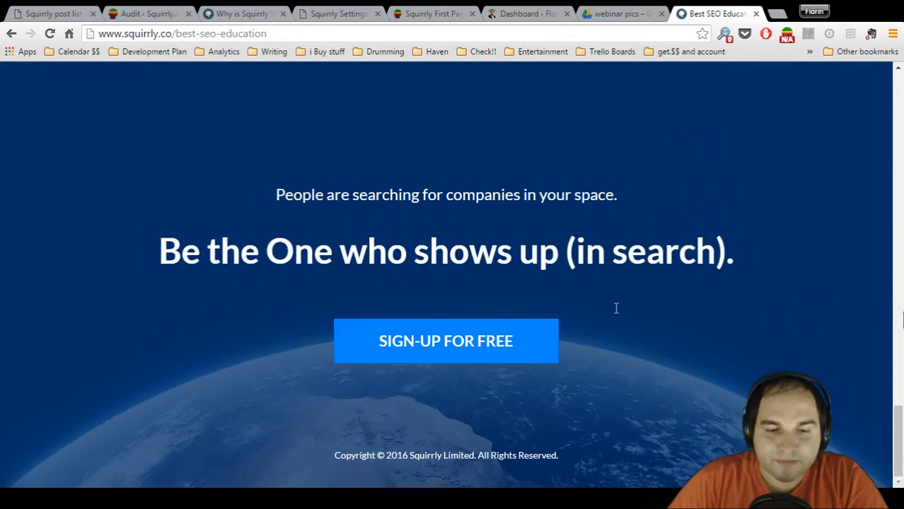